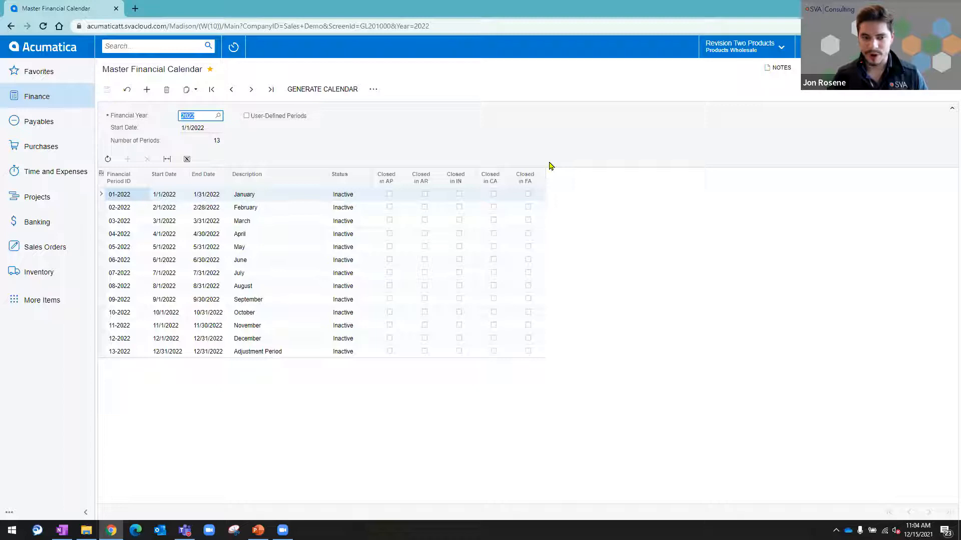
Step: Go from the 2022 master financial calendar to closing periods and check the available period actions
left_click(373, 90)
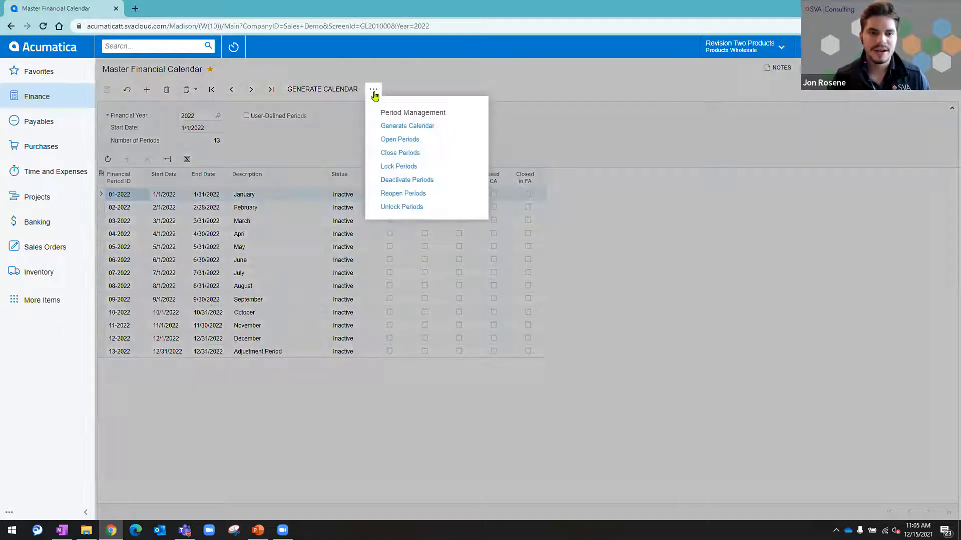
left_click(412, 154)
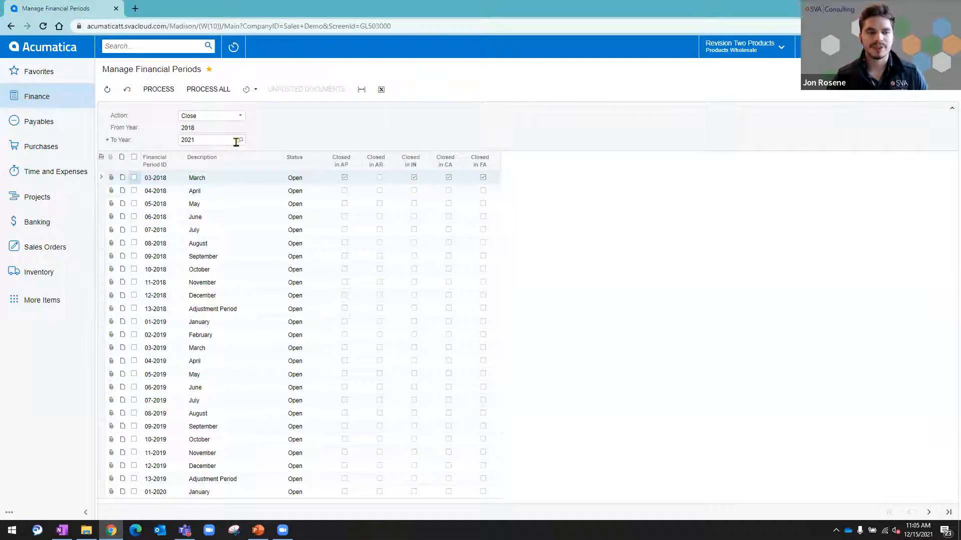
left_click(219, 118)
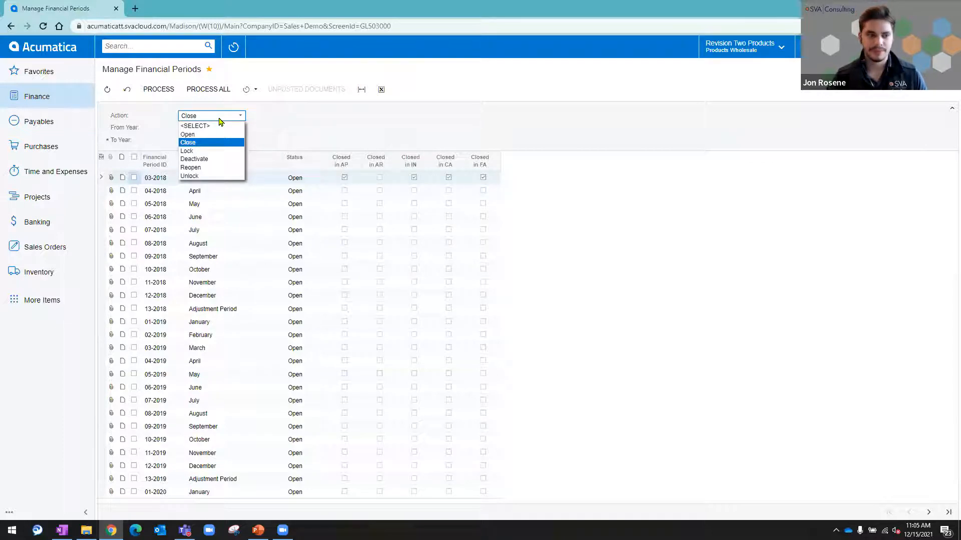
Step: Search the system for "user" and open the Users screen in a new browser tab
left_click(170, 47)
type("user")
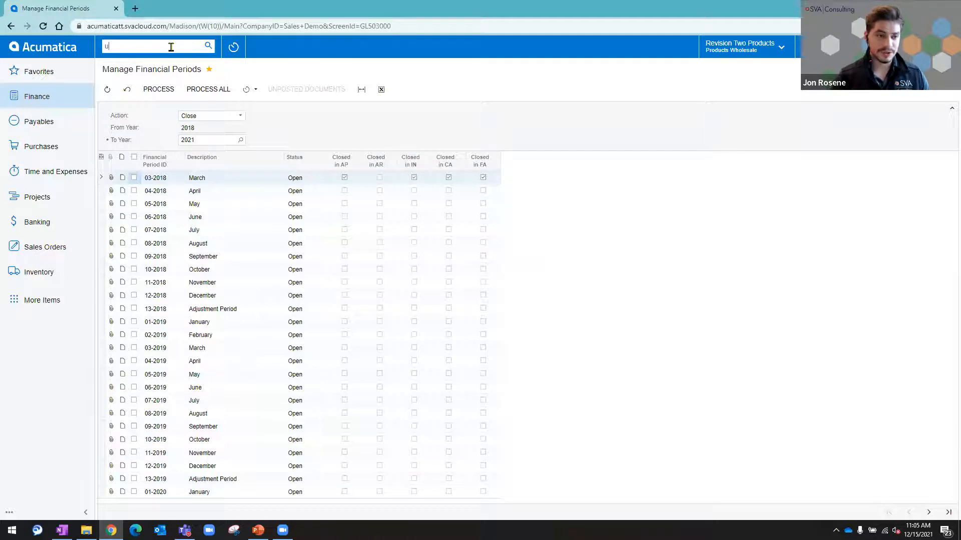
right_click(141, 135)
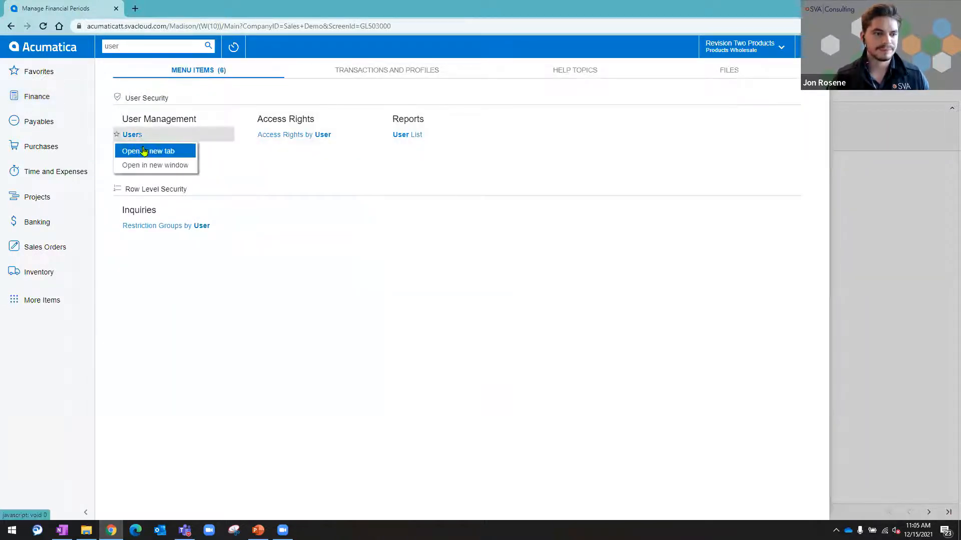
left_click(146, 152)
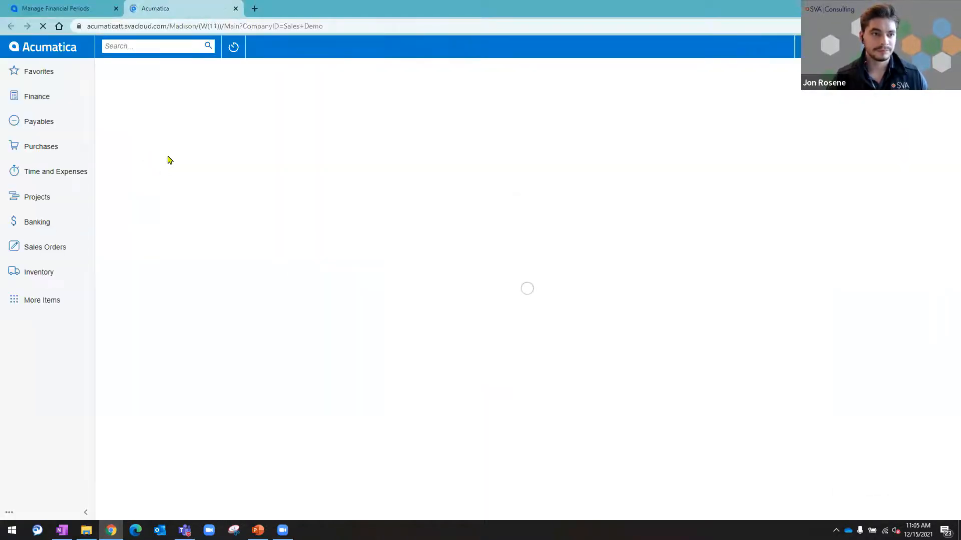
Step: Look up the user's account by surname and locate the Financial Supervisor role in its role list
left_click(330, 116)
type("rosene")
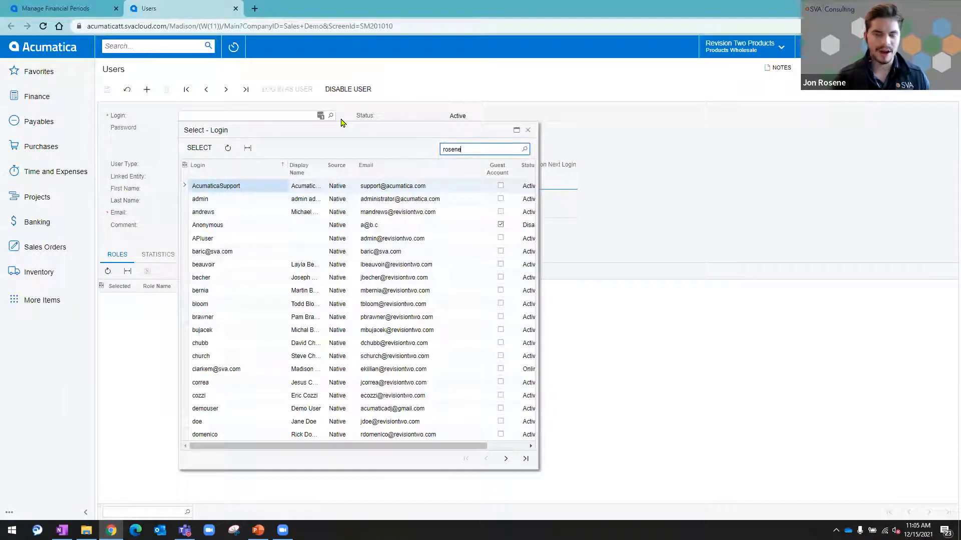
left_click(199, 147)
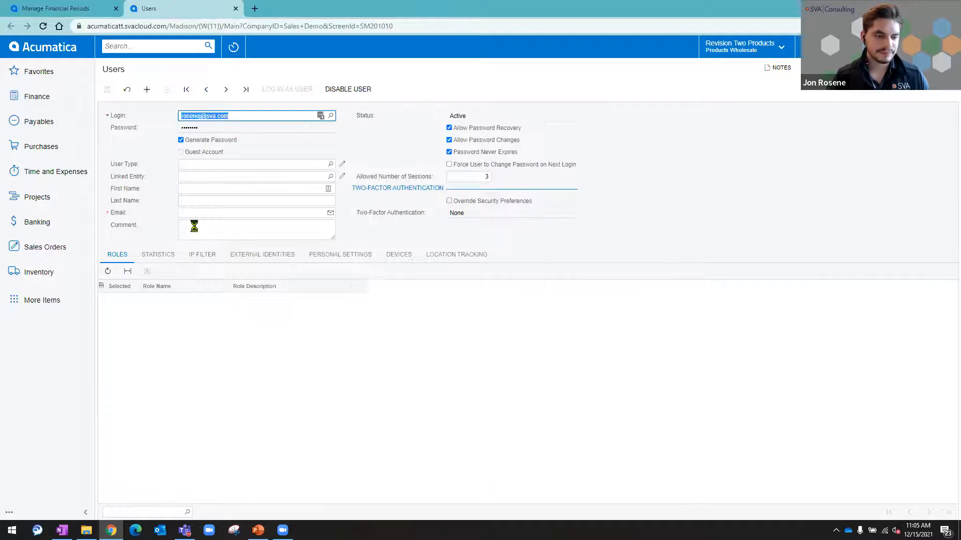
scroll(215, 356, "down", 3)
scroll(216, 355, "down", 5)
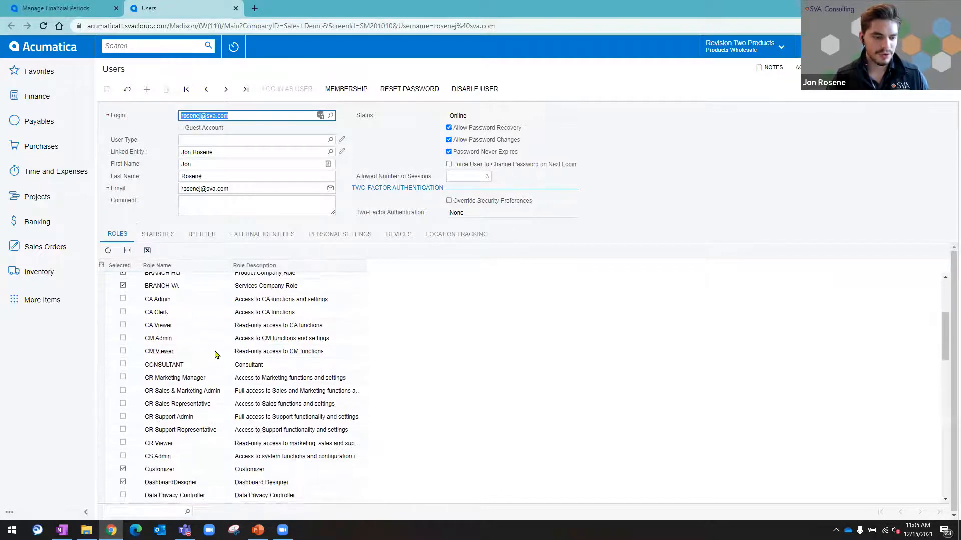
scroll(216, 355, "down", 1)
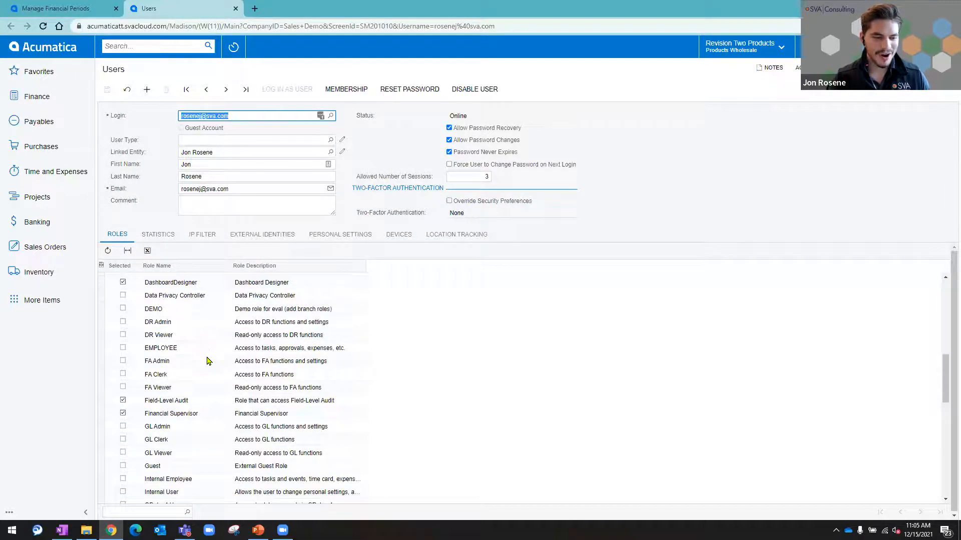
left_click(194, 414)
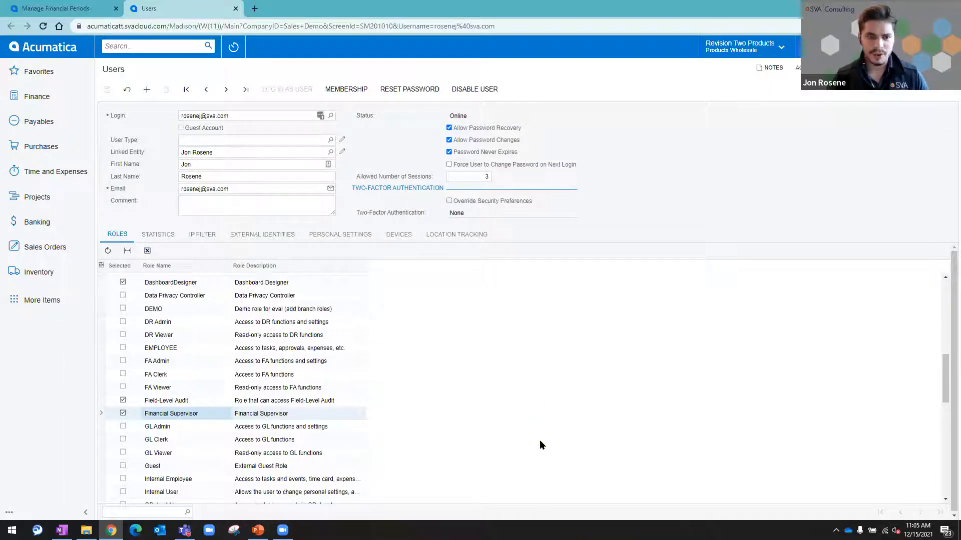
Step: Return to Manage Financial Periods, try to close period 03-2018, and inspect the processing details
left_click(70, 7)
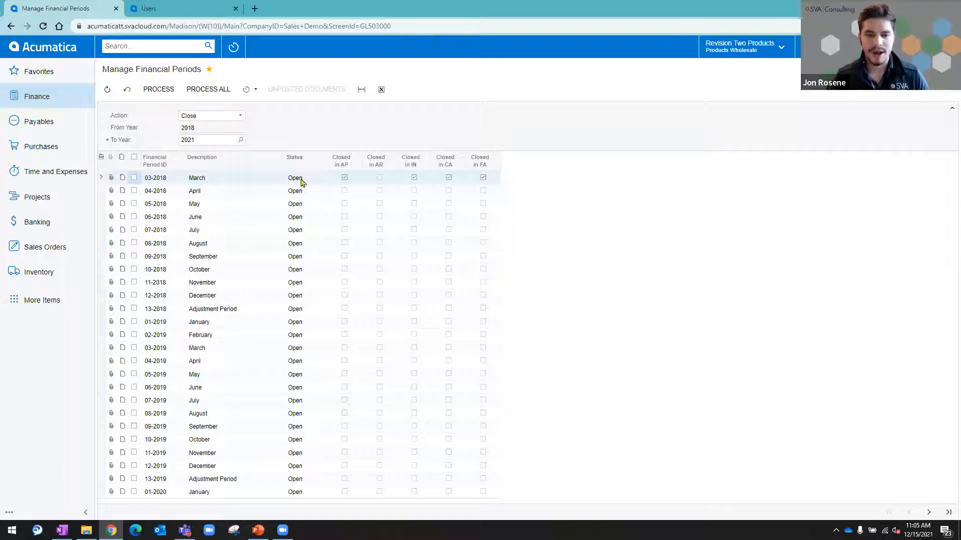
left_click(134, 178)
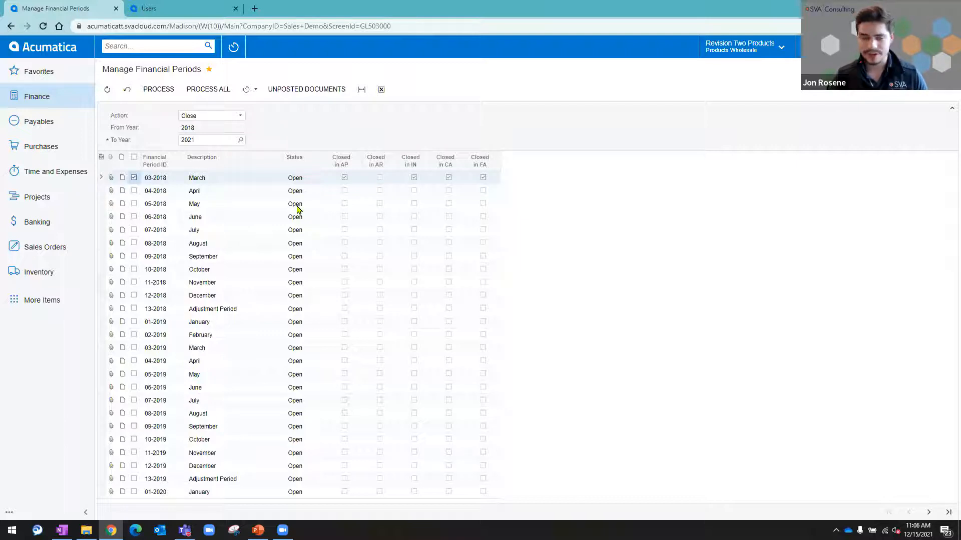
left_click(164, 94)
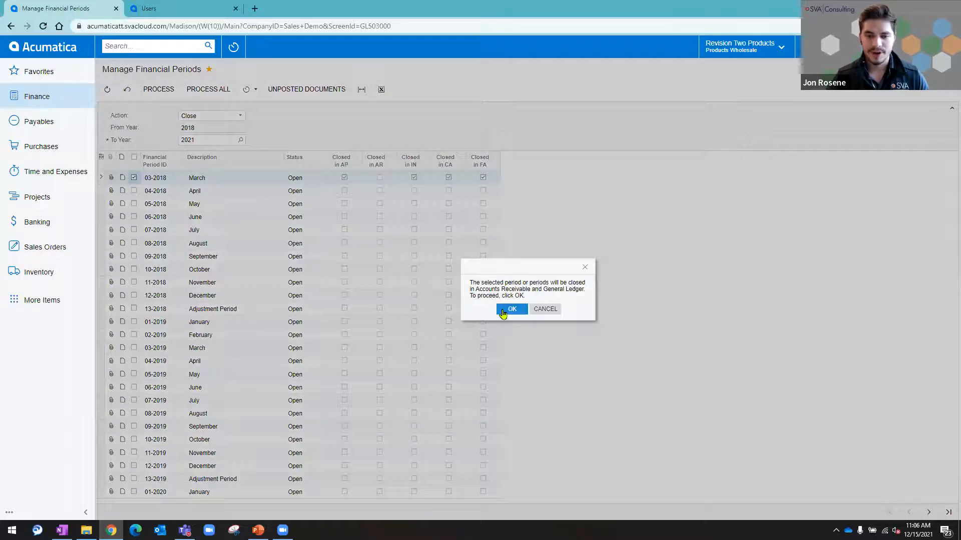
left_click(503, 311)
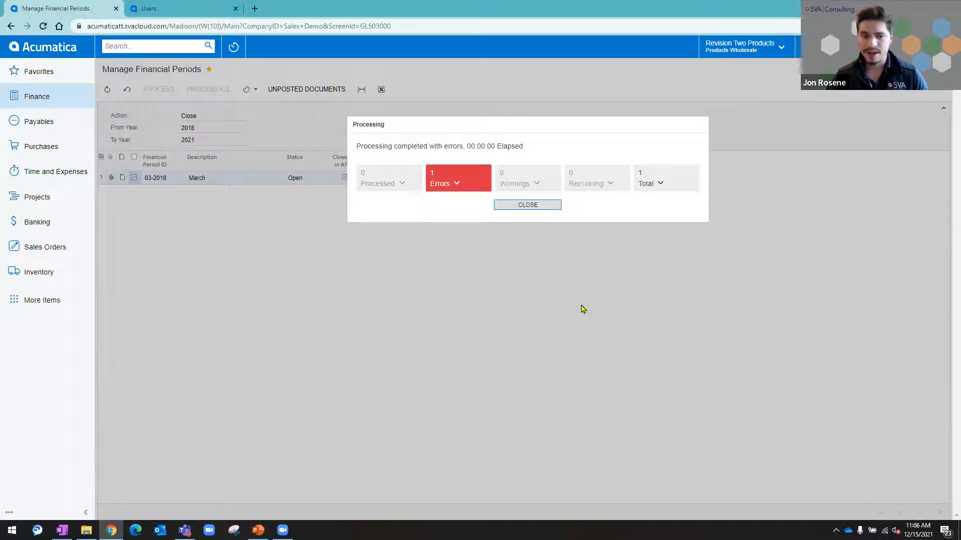
left_click(473, 174)
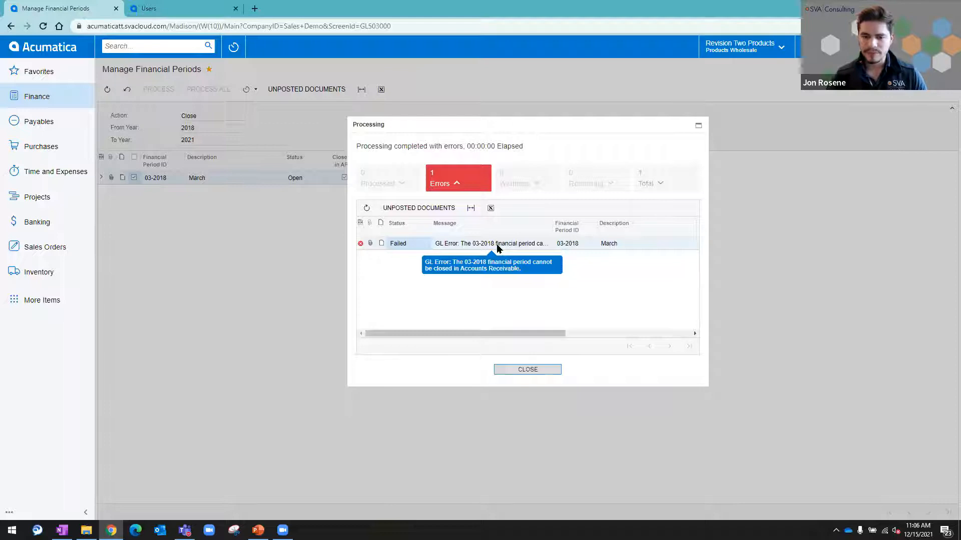
left_click(536, 375)
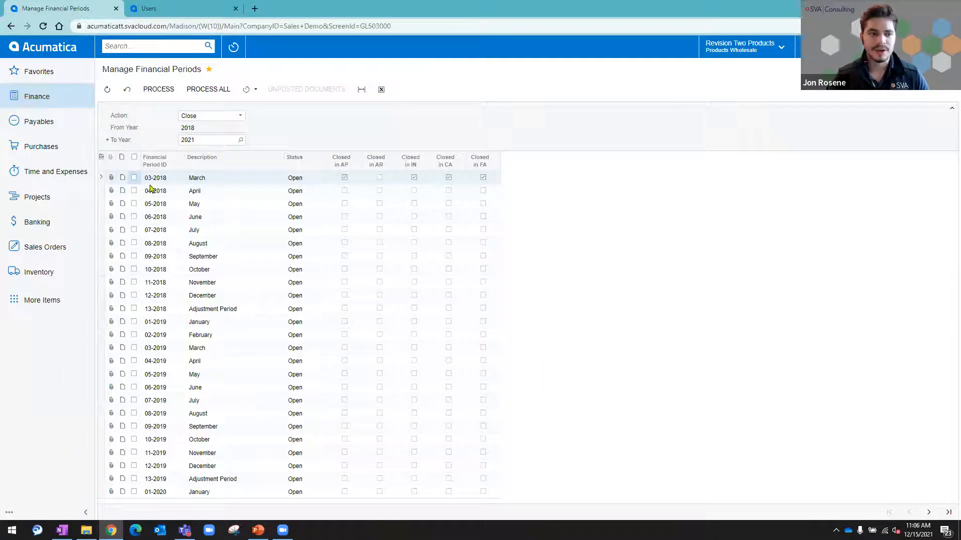
Step: Run the unposted documents report for period 03-2018 and open the listed invoice in a new tab
left_click(134, 178)
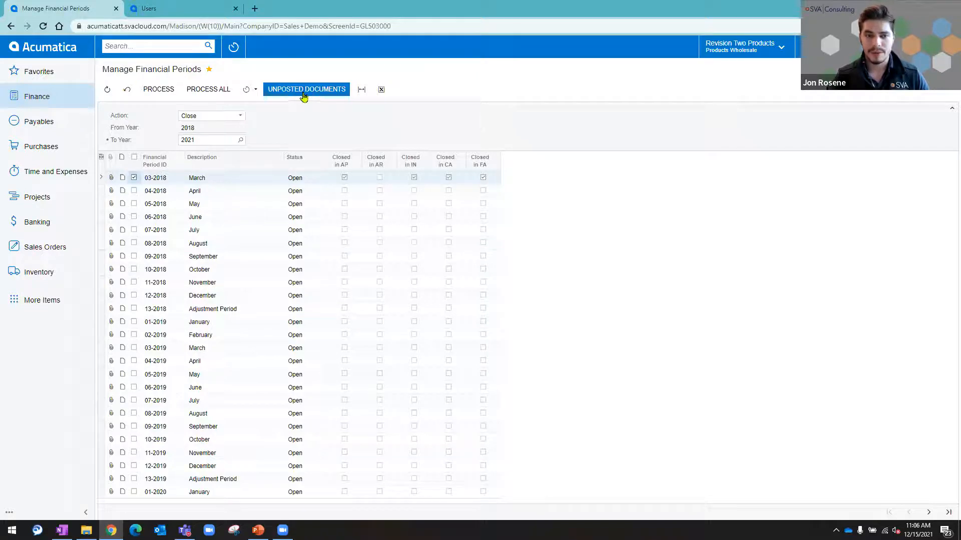
left_click(304, 93)
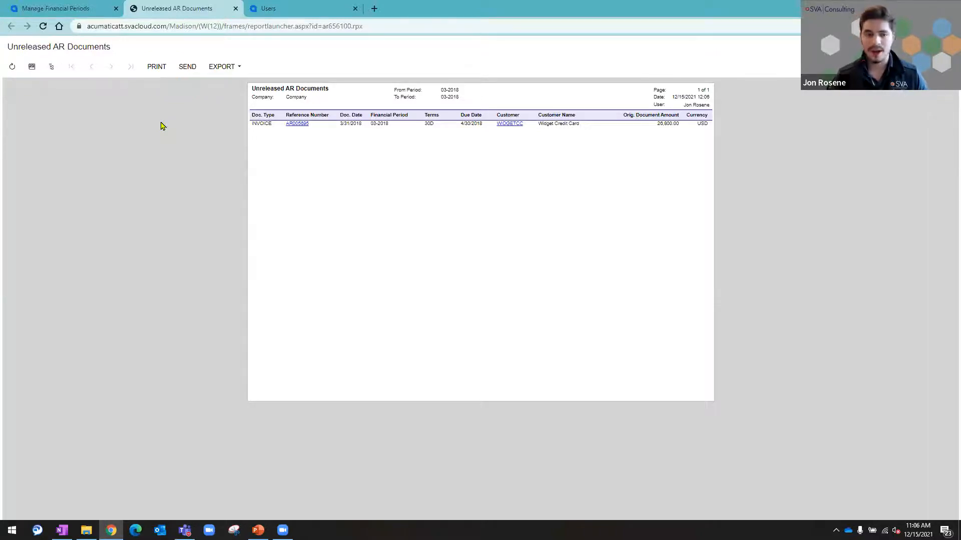
left_click(290, 88)
key("ctrl")
left_click(291, 123)
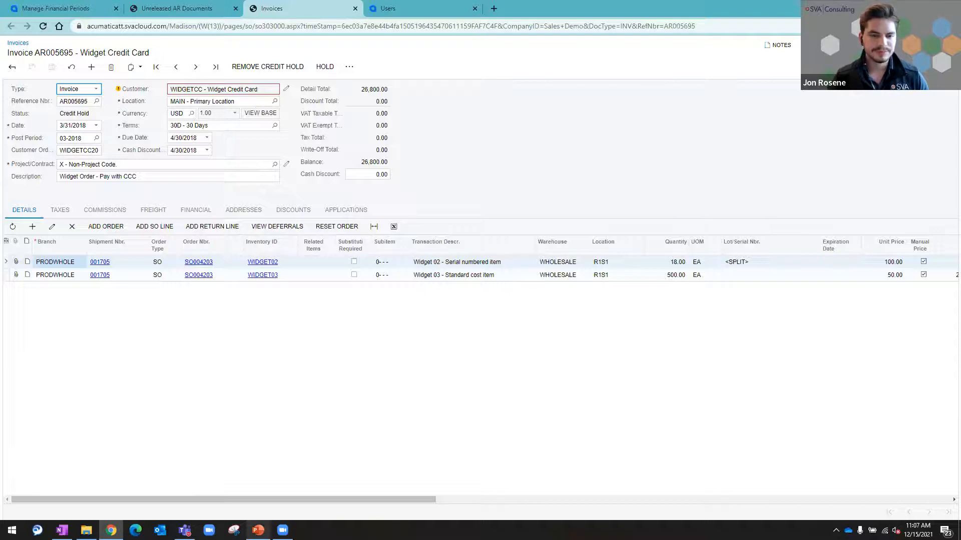
left_click(258, 530)
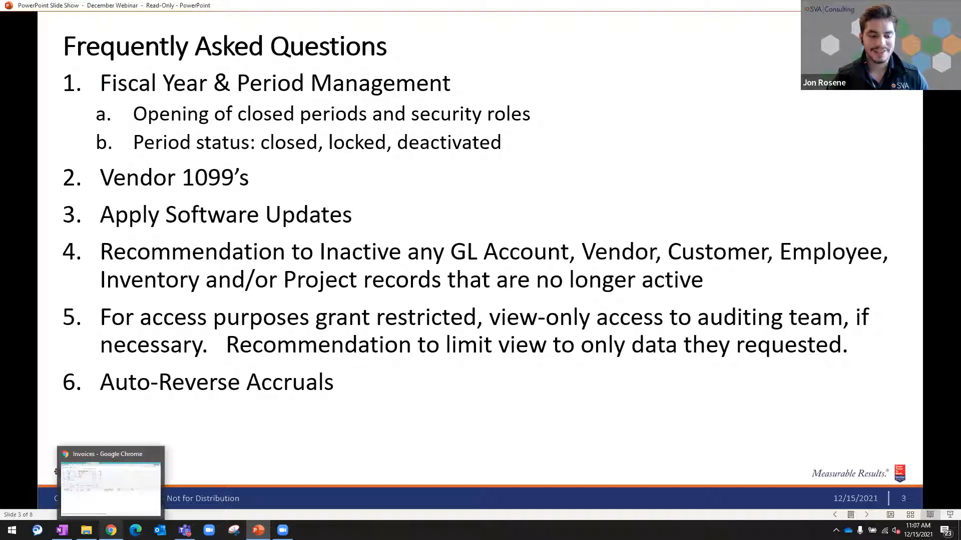
left_click(112, 530)
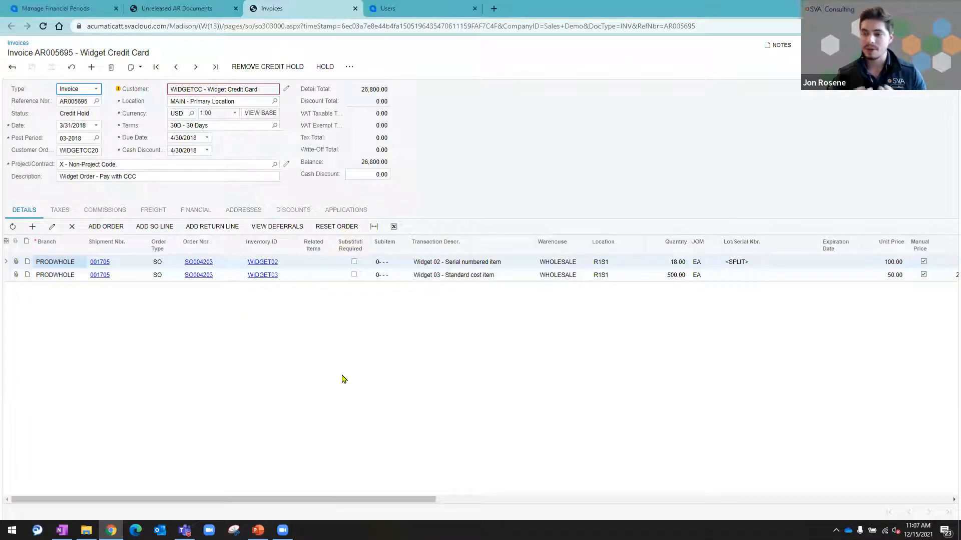
Step: Lock financial periods 01-2012 through 12-2012 in Manage Financial Periods, leaving out the 13-2012 adjustment period
left_click(86, 5)
left_click(215, 116)
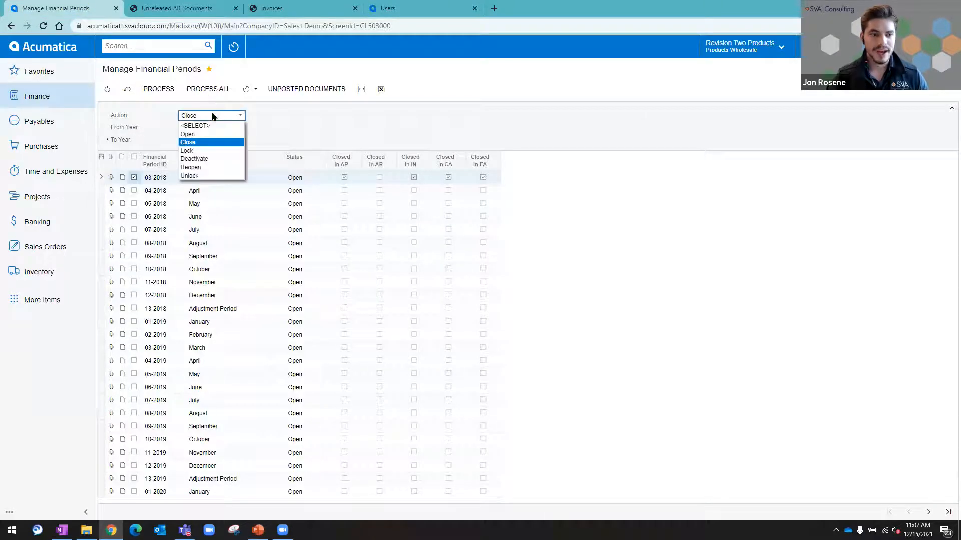
left_click(205, 151)
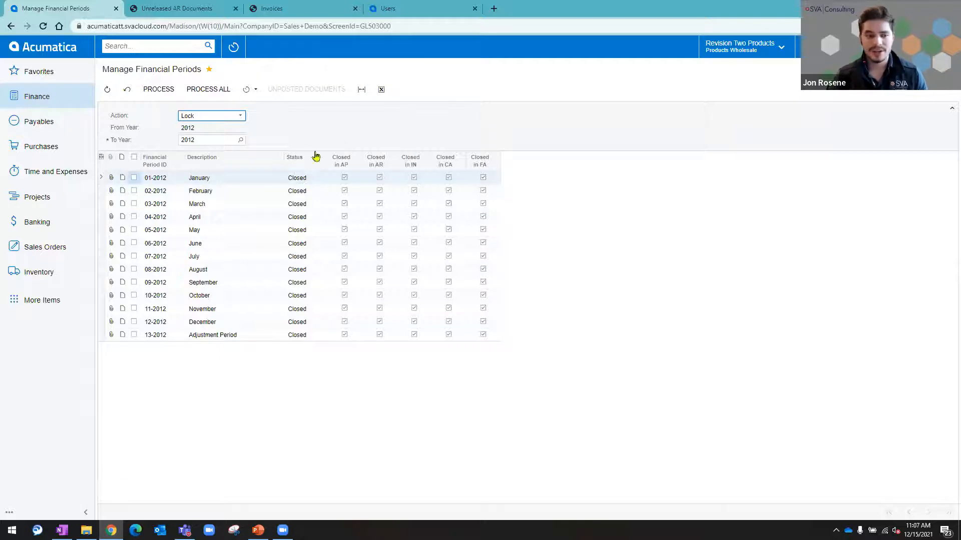
left_click(134, 158)
left_click(134, 335)
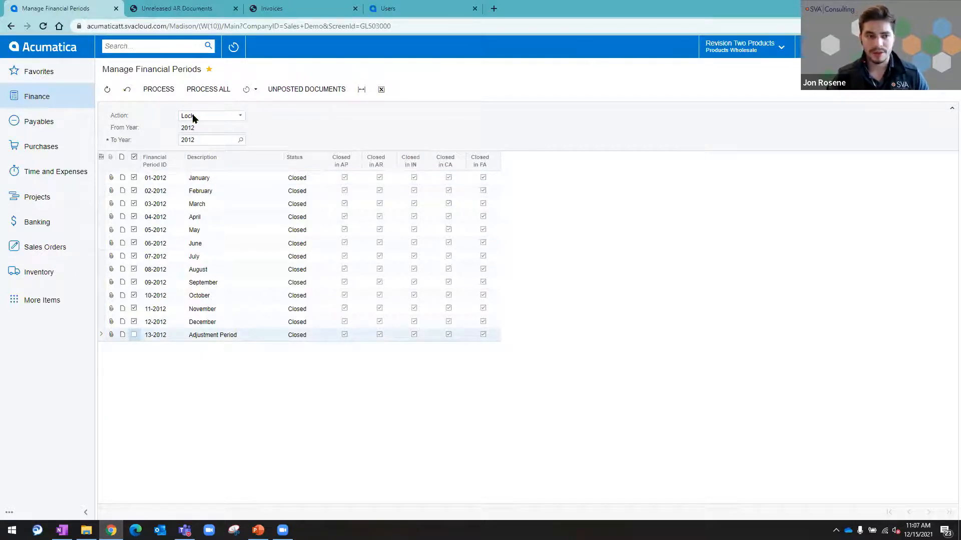
left_click(158, 89)
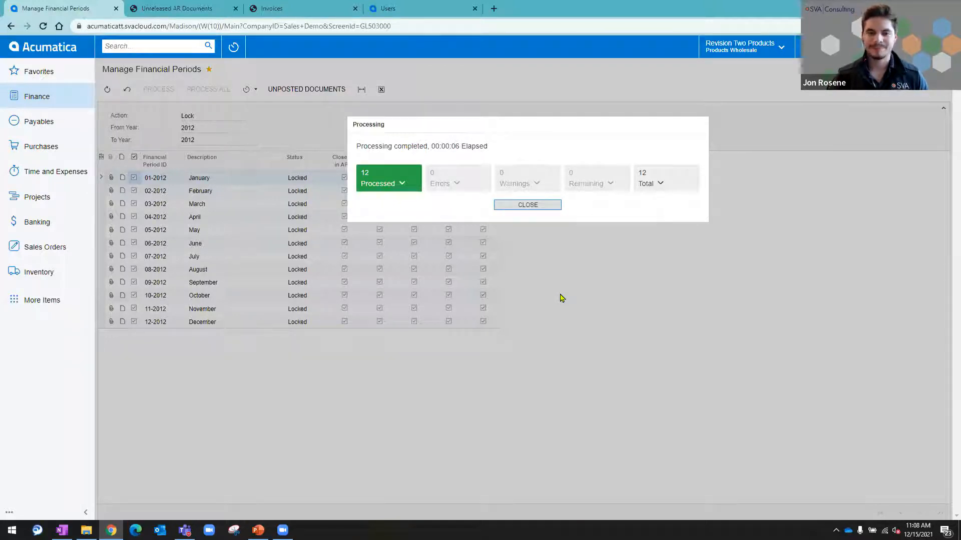
left_click(532, 205)
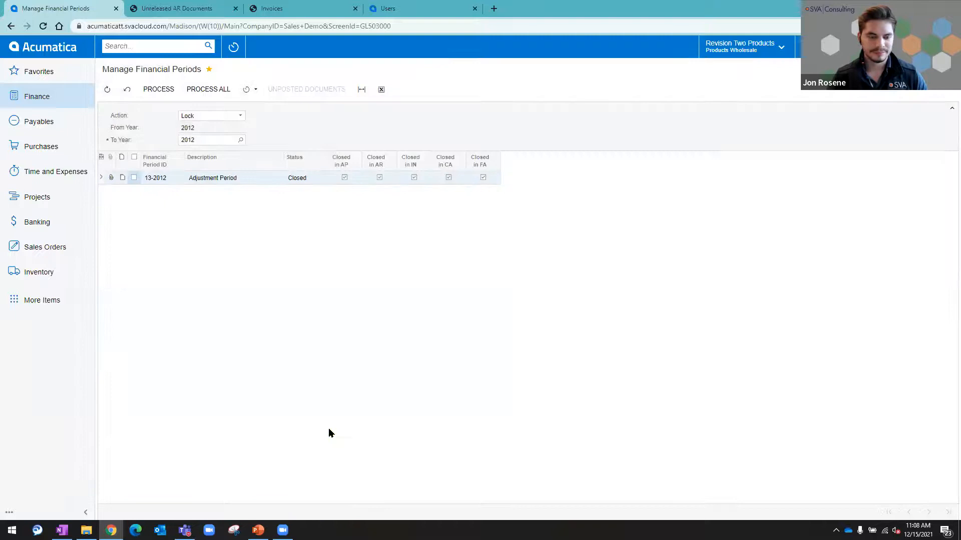
key("alt+Tab")
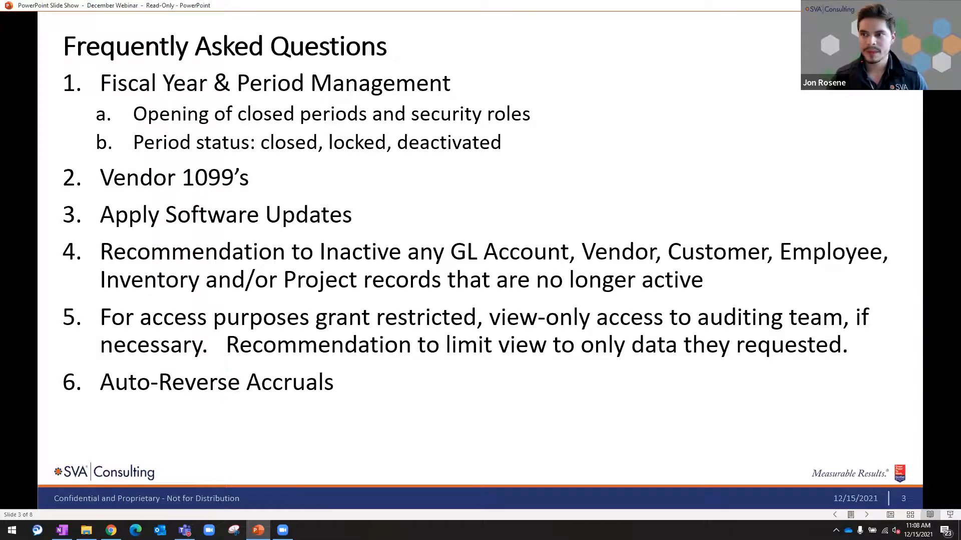
key("alt+Tab")
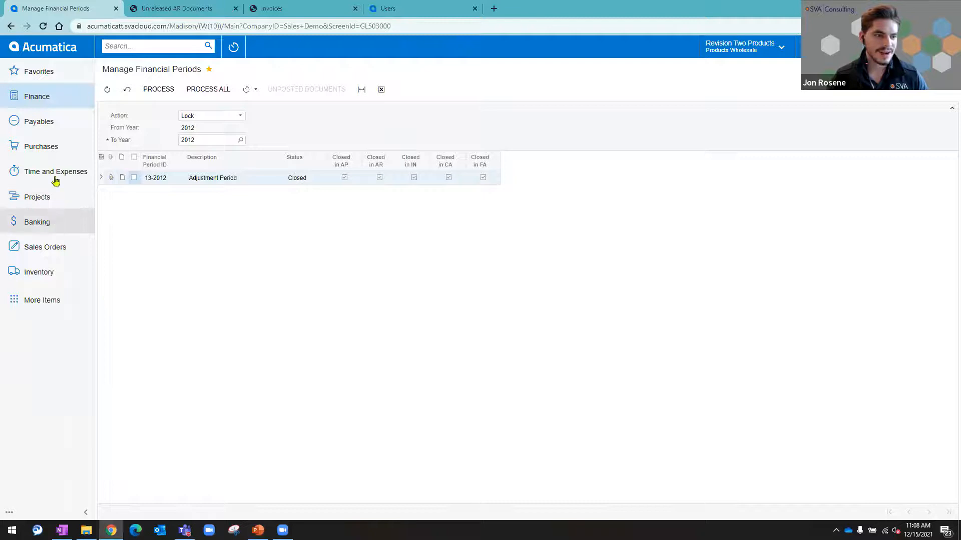
Step: Open the Vendors list from Payables in a new browser tab
left_click(50, 124)
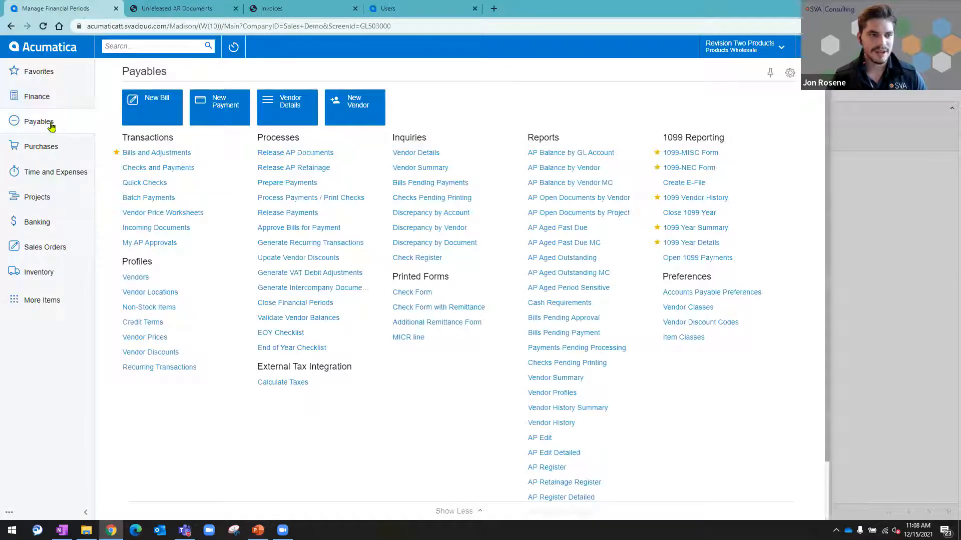
right_click(134, 282)
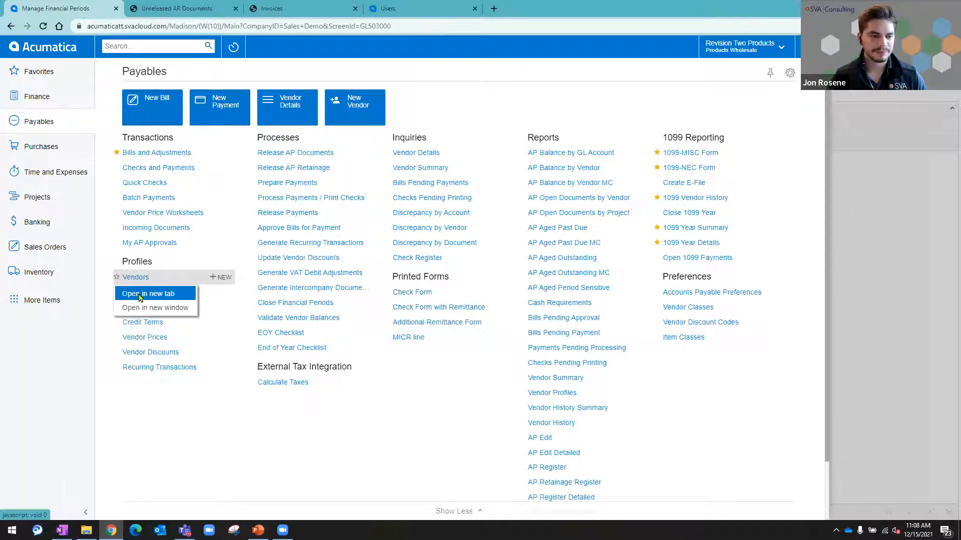
left_click(141, 294)
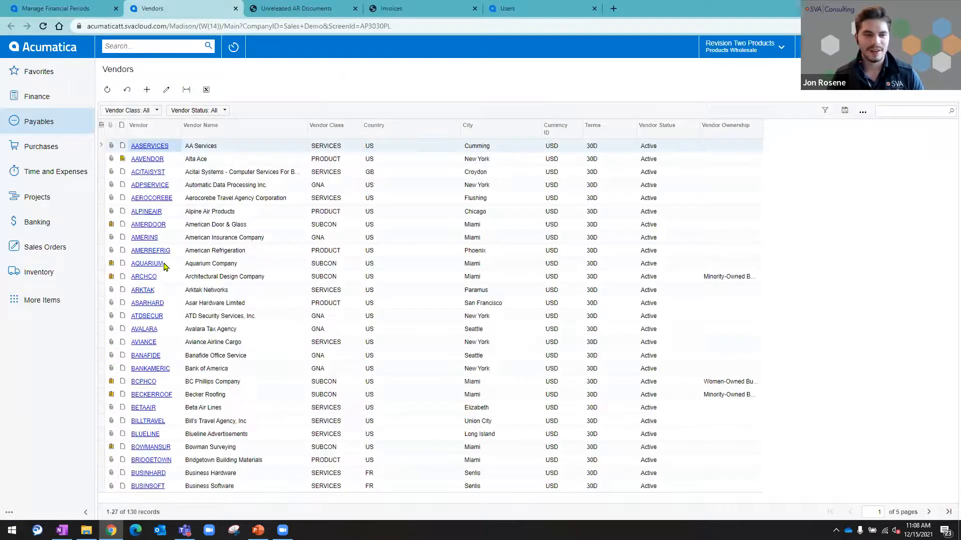
Step: Filter the vendor list to vendor names containing "1099"
left_click(197, 127)
left_click(214, 215)
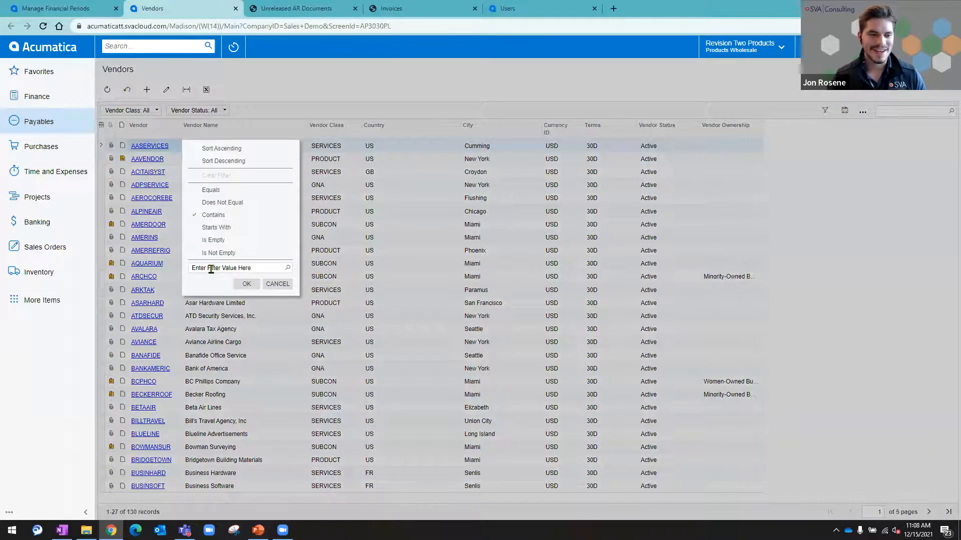
left_click(211, 269)
type("1099")
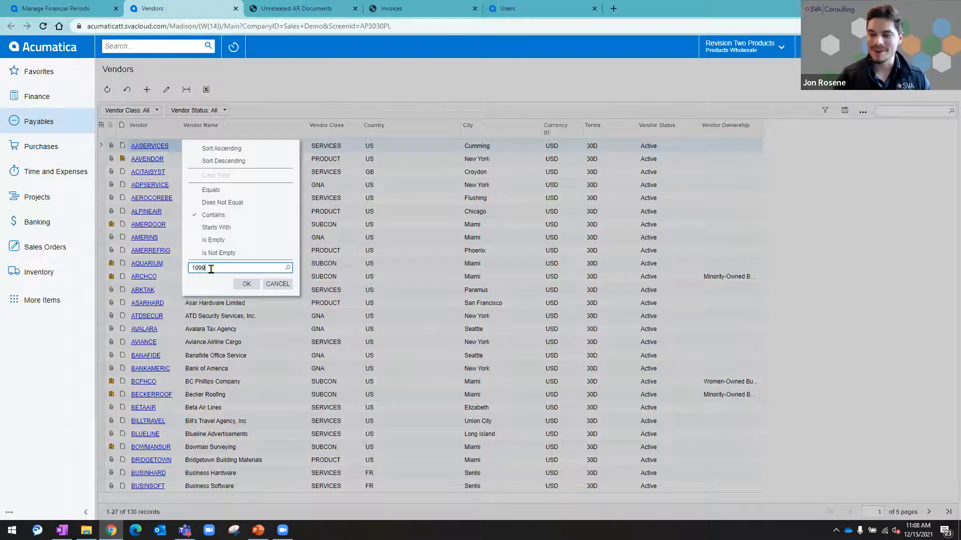
left_click(247, 284)
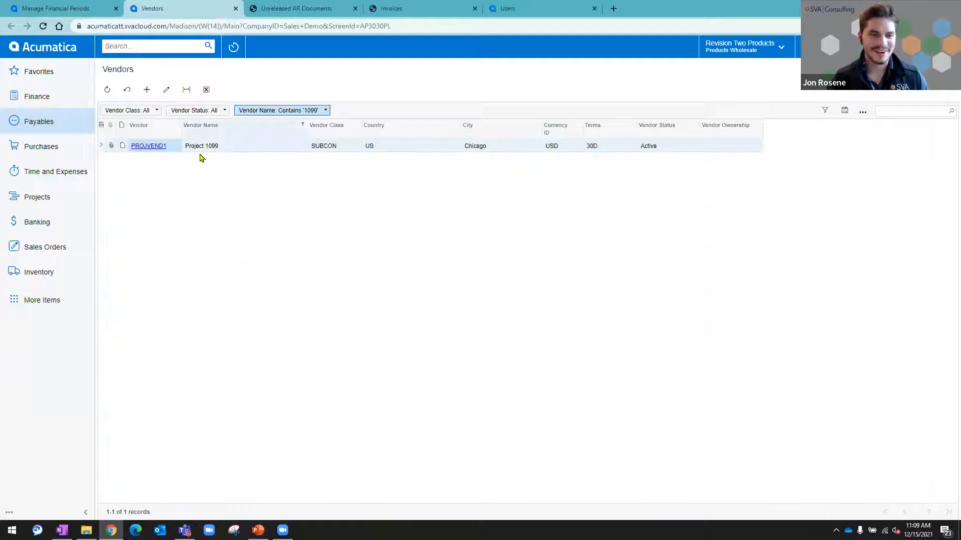
Step: Open the Project 1099 vendor record and review the available options for its 1099 box
left_click(143, 149)
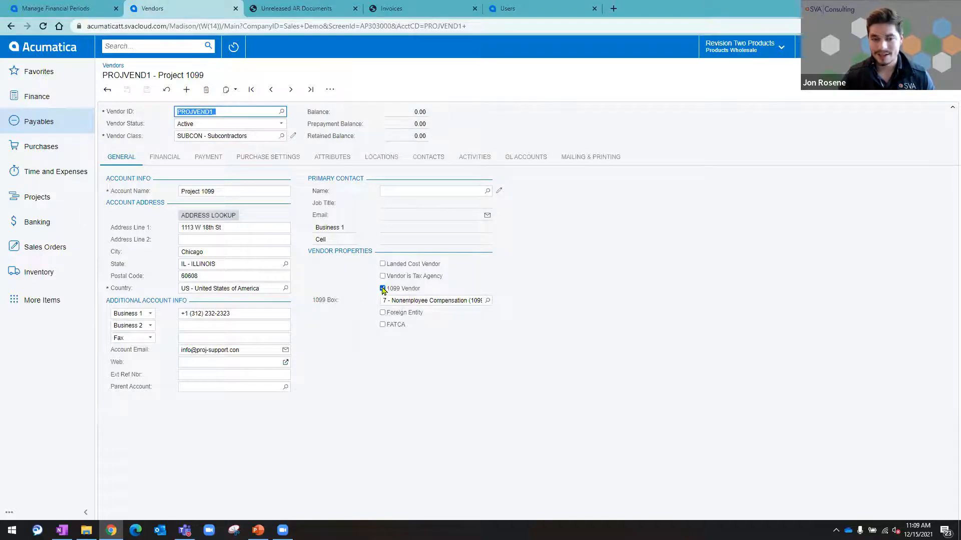
left_click(410, 300)
left_click(549, 291)
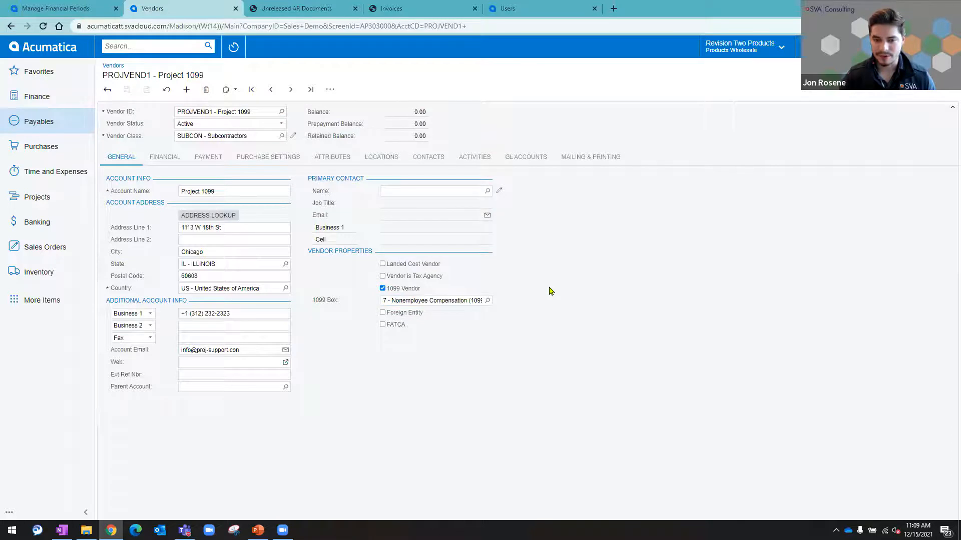
left_click(487, 300)
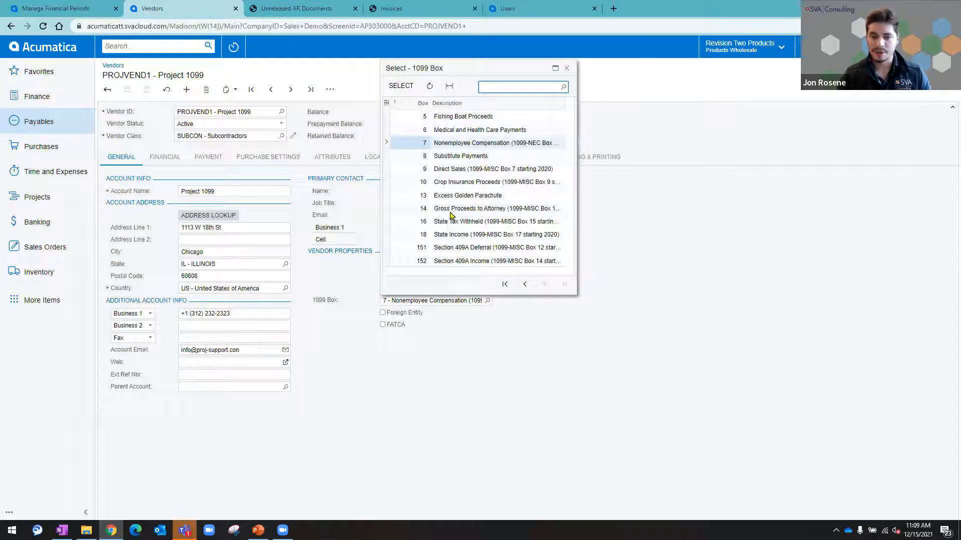
left_click(452, 209)
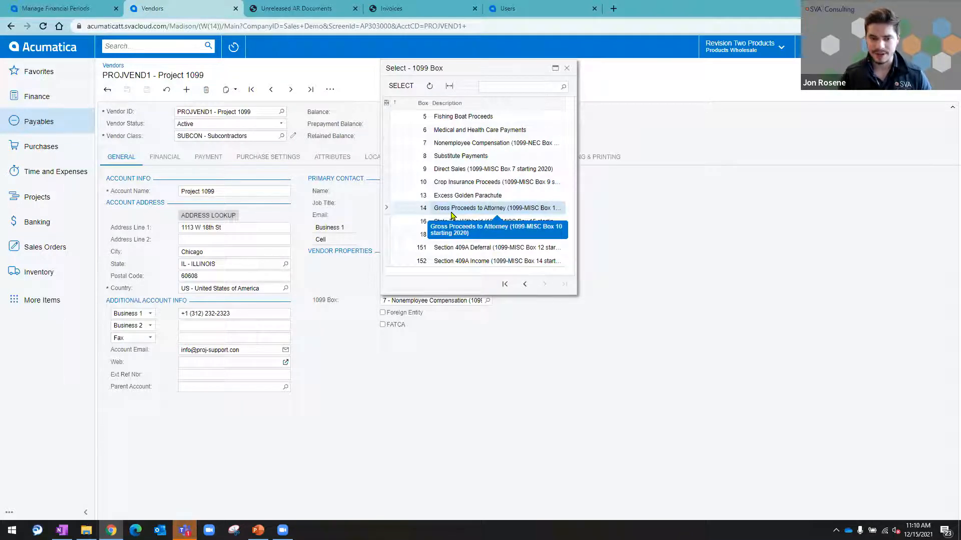
left_click(550, 370)
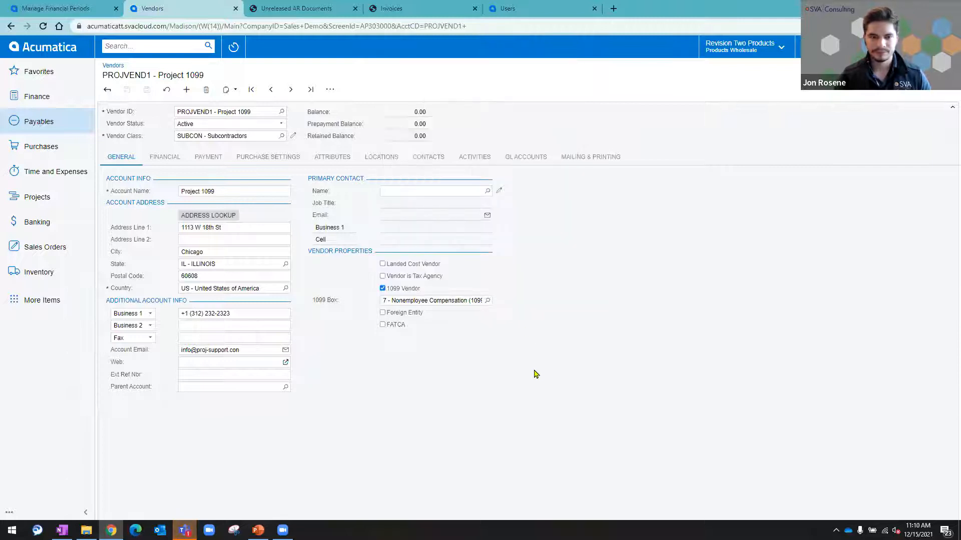
Step: Review the vendor's tax registration ID and the available TIN types in its purchase settings
left_click(271, 157)
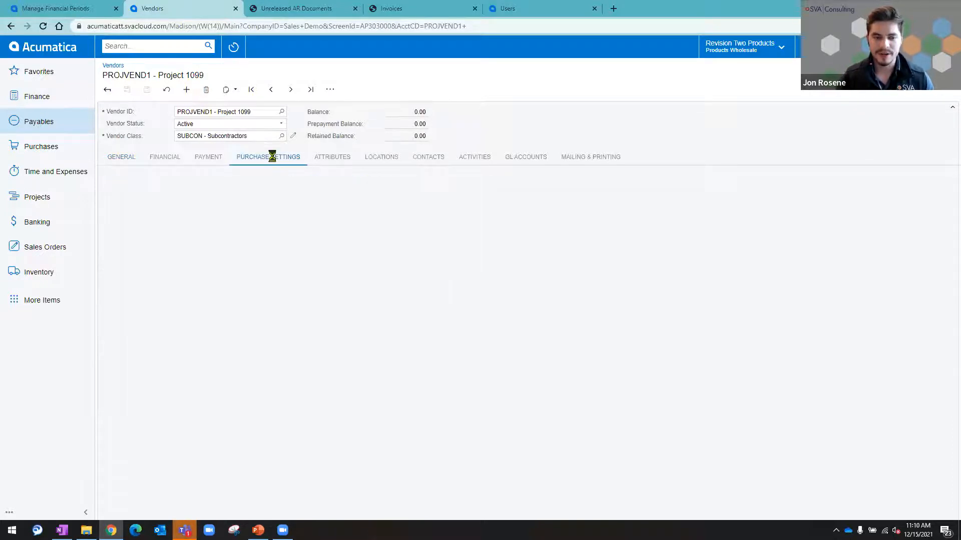
left_click(440, 193)
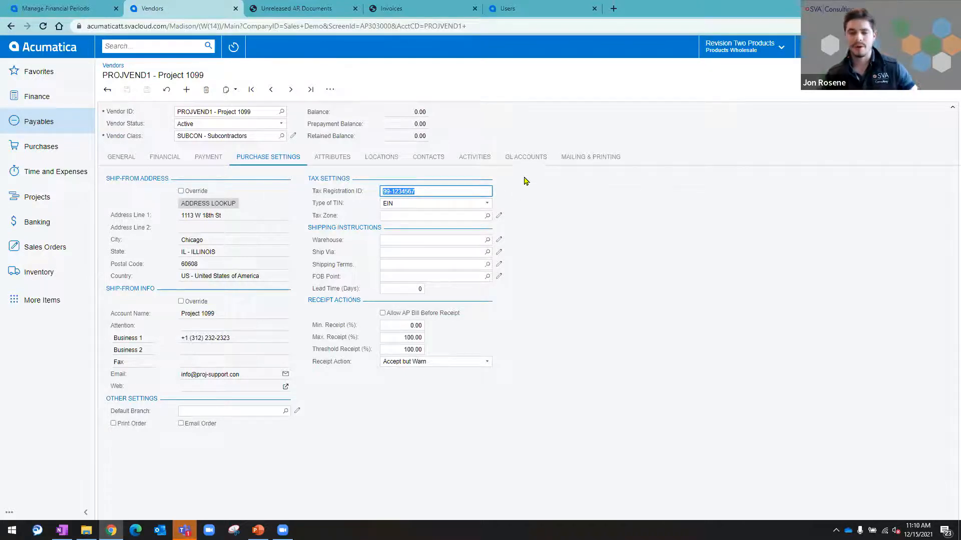
left_click(473, 204)
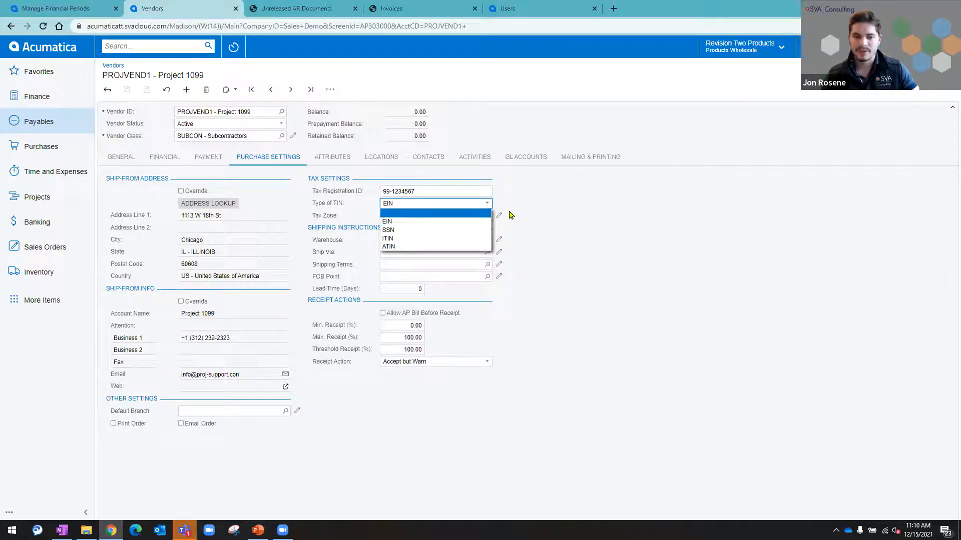
left_click(560, 194)
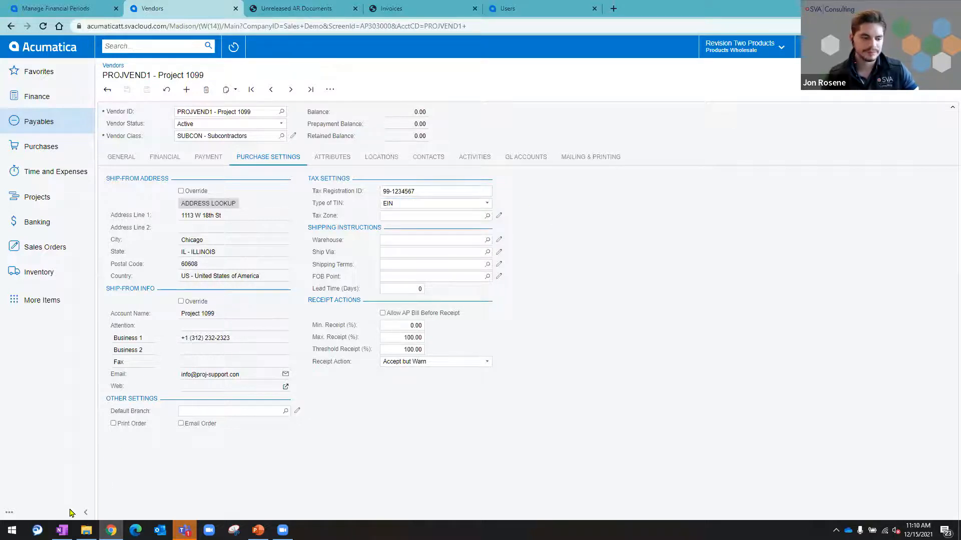
Step: Open Accounts Payable Preferences and review the 1099 minimum report amounts for Rents and Nonemployee Compensation
left_click(63, 126)
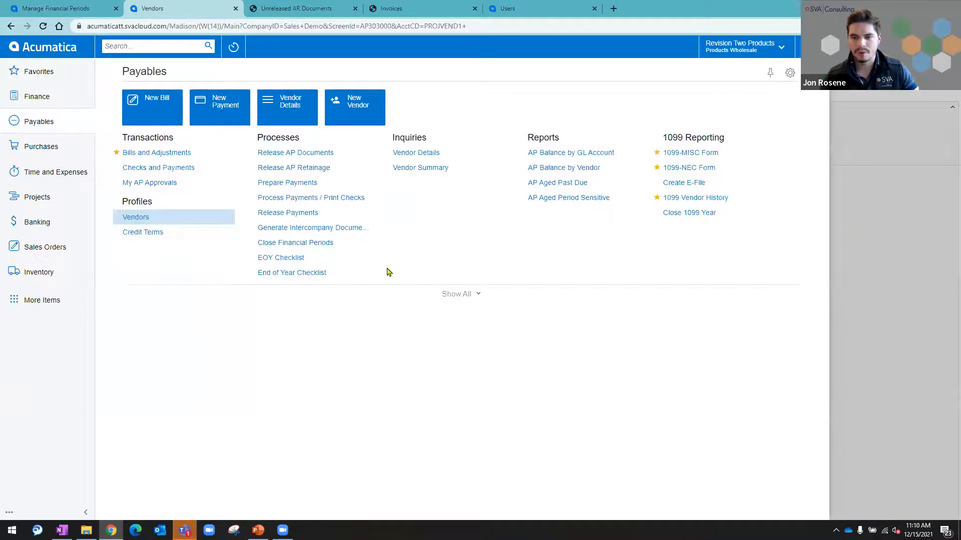
left_click(449, 296)
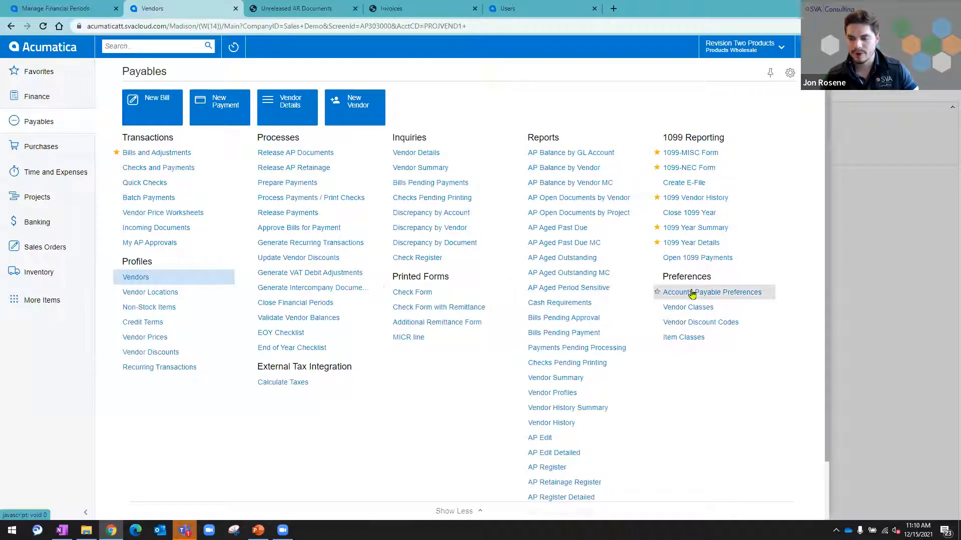
left_click(692, 293)
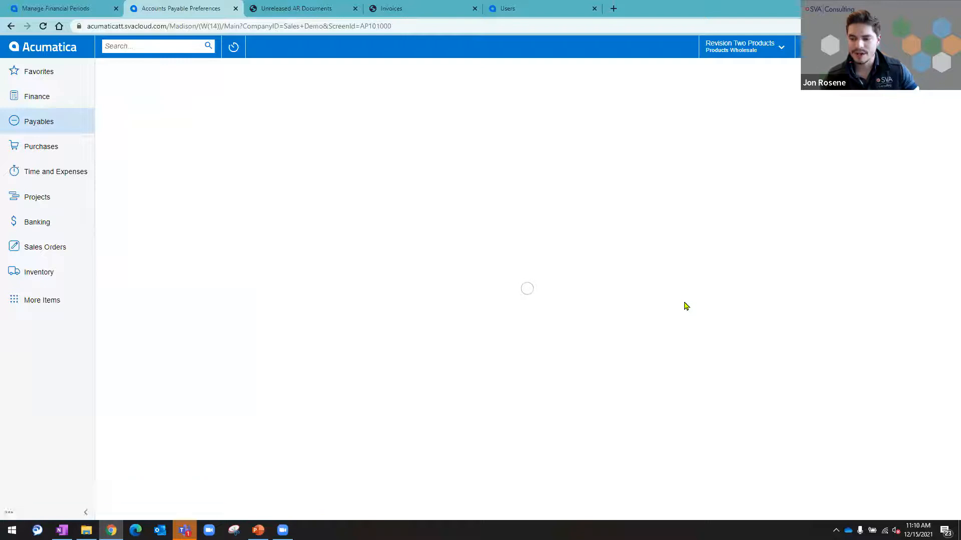
left_click(261, 113)
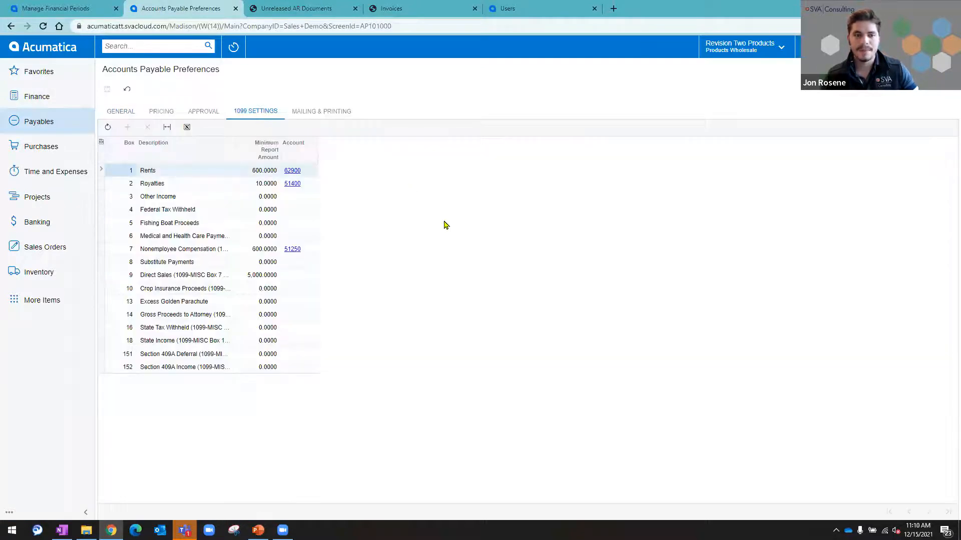
left_click(254, 176)
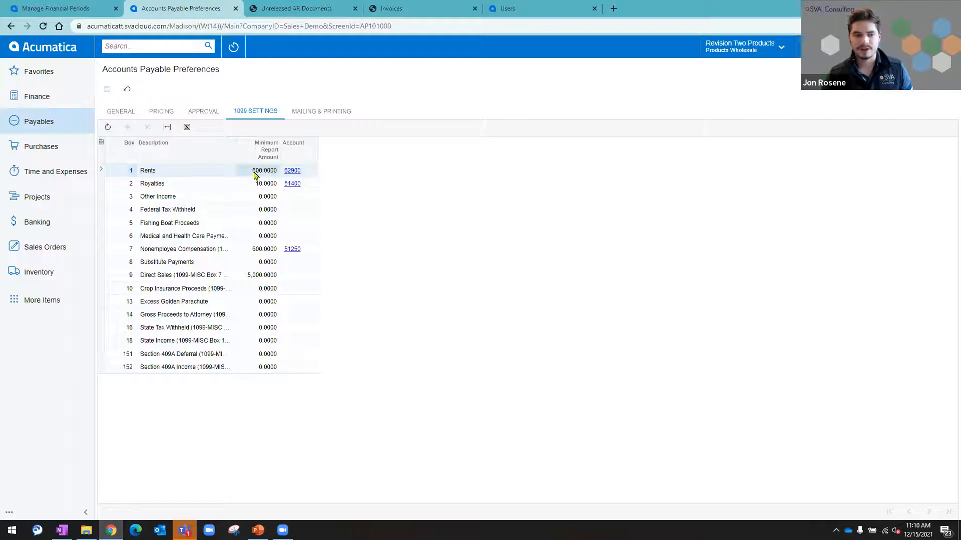
left_click(254, 175)
left_click(385, 215)
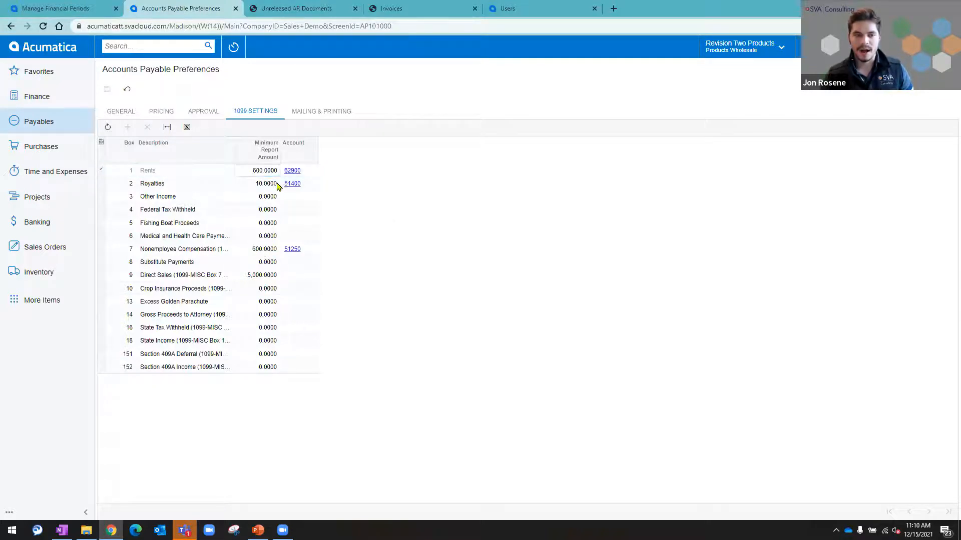
left_click(264, 249)
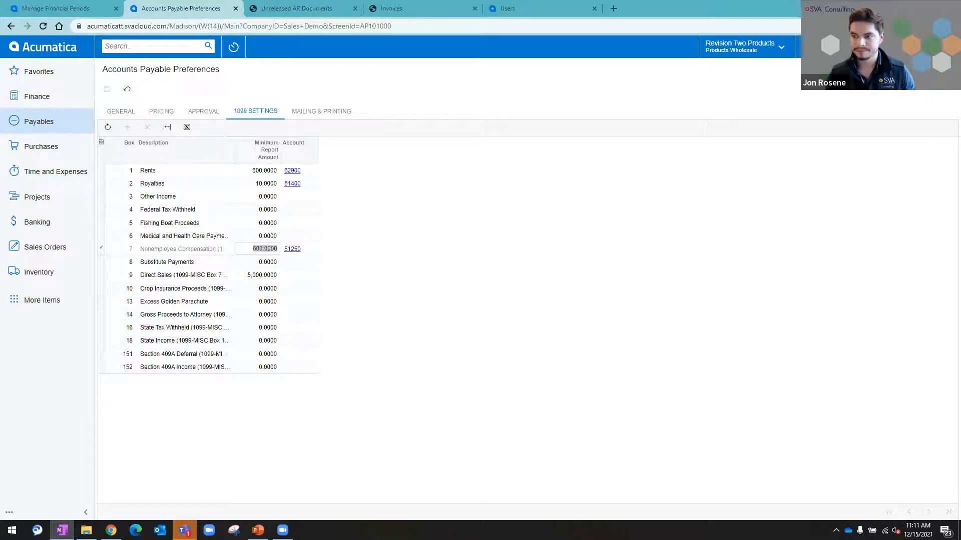
Step: Run the 1099 Year Details report from Payables for 1099 year 2020
left_click(62, 126)
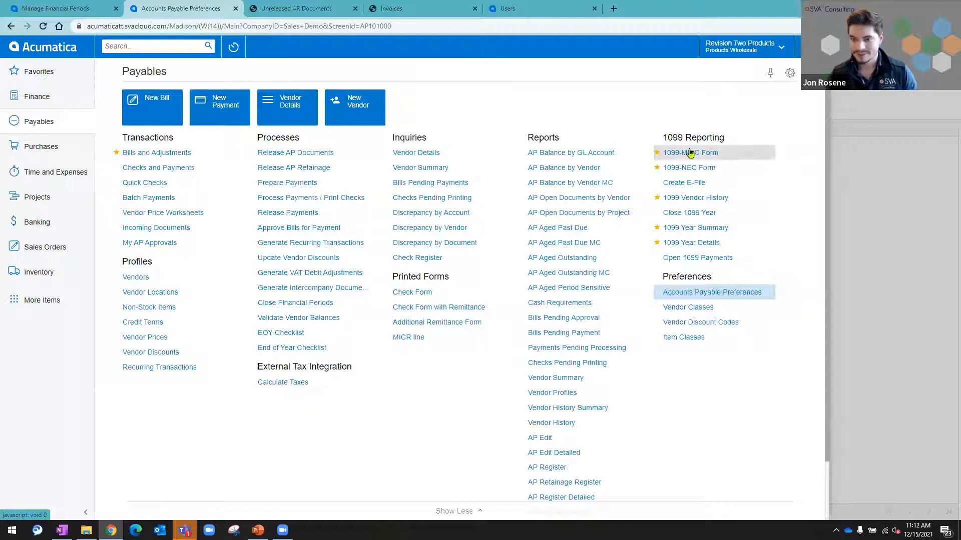
left_click(685, 244)
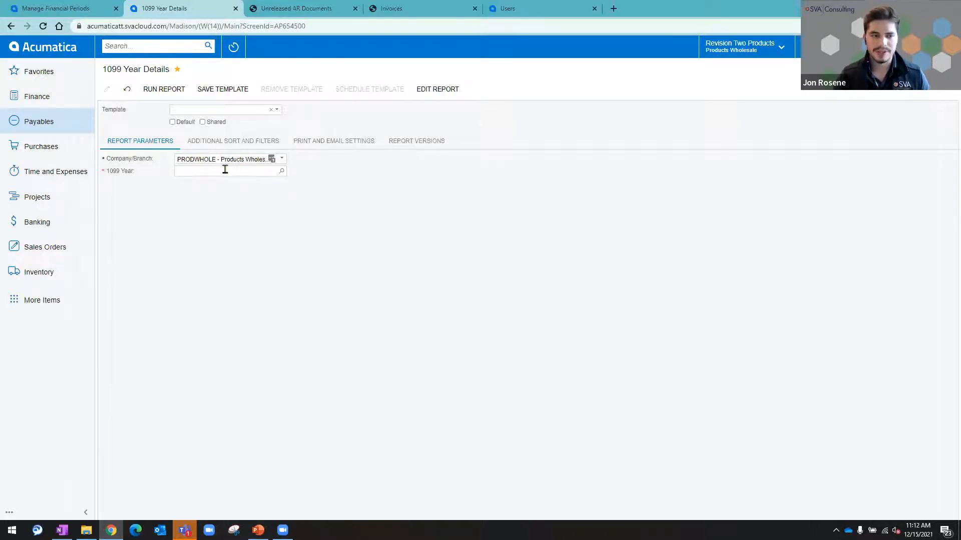
left_click(260, 172)
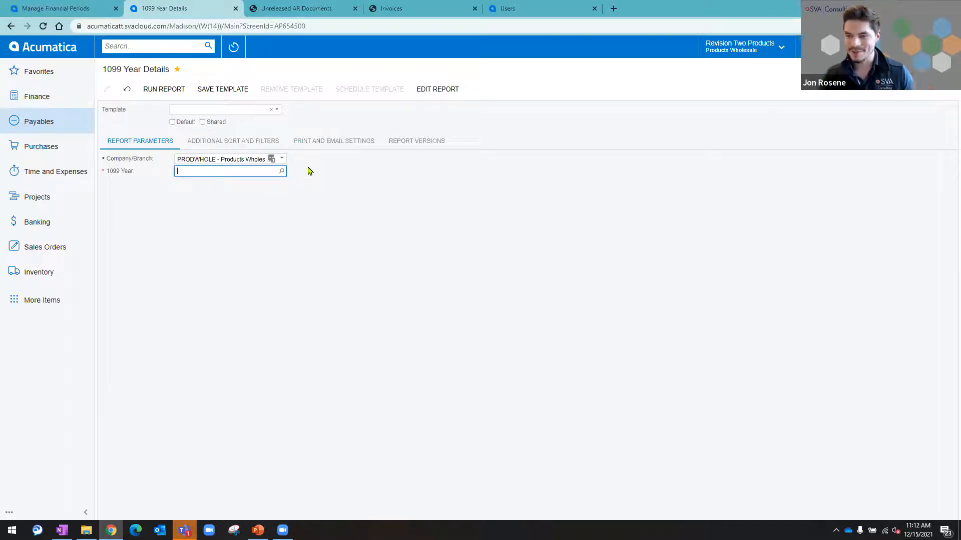
left_click(281, 171)
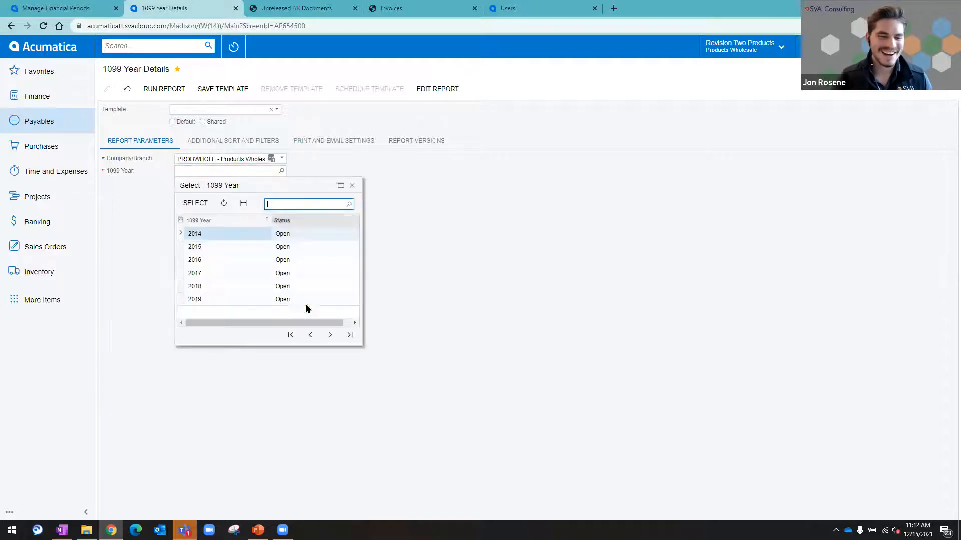
left_click(330, 335)
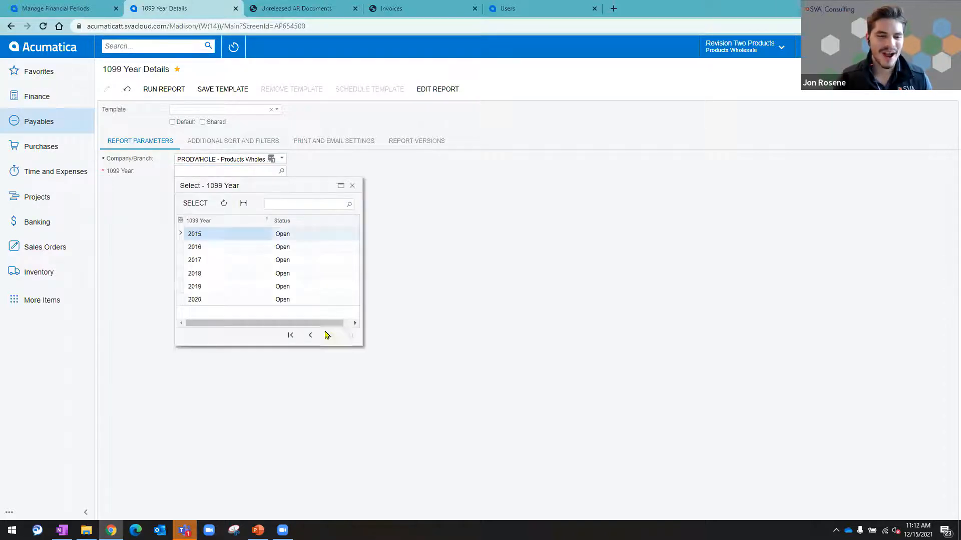
left_click(229, 300)
left_click(187, 205)
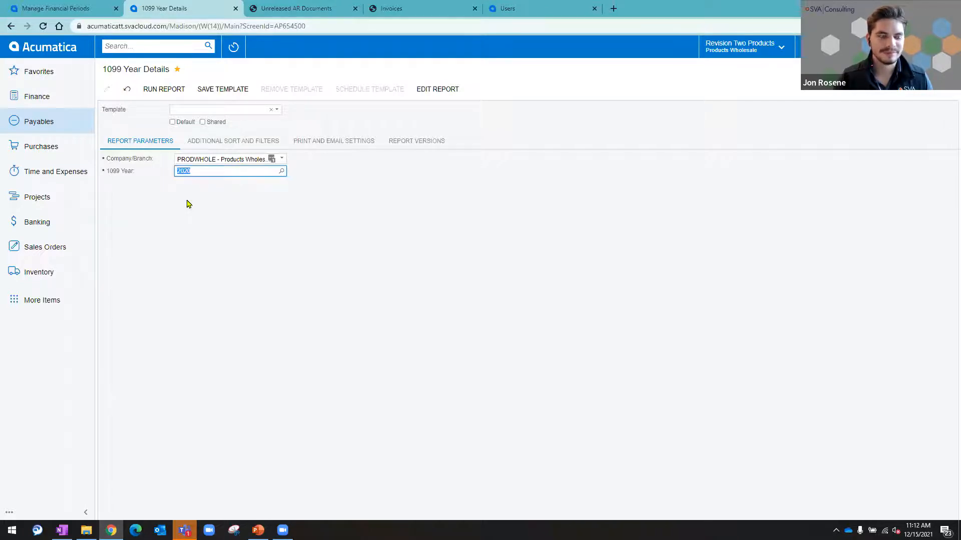
left_click(173, 89)
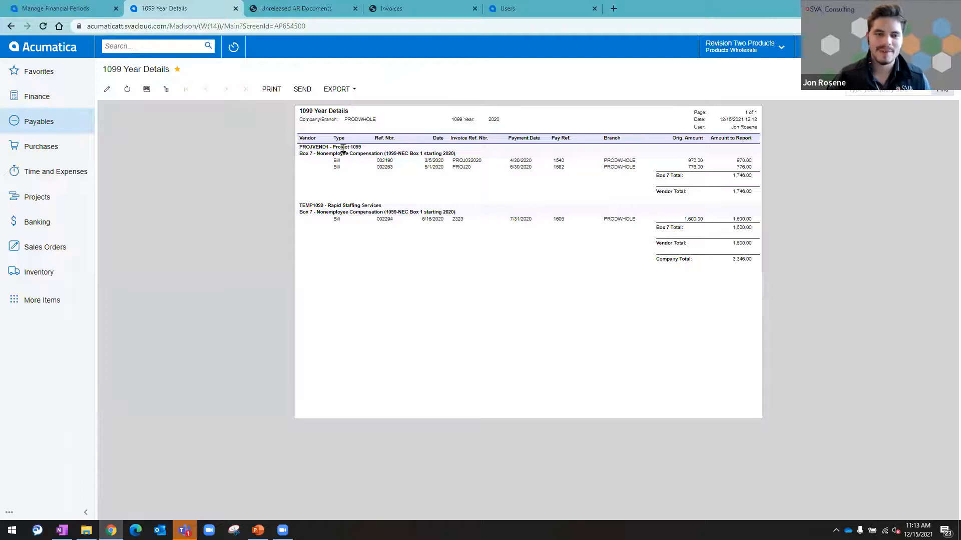
Step: Examine the Project 1099 vendor's entries in the report and select the second bill's reference number
left_click_drag(336, 147, 361, 147)
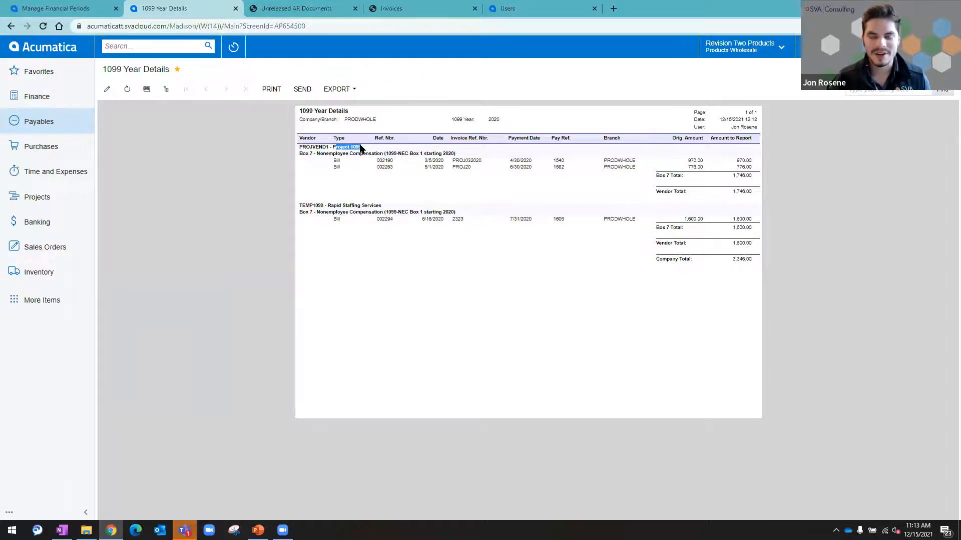
left_click(364, 184)
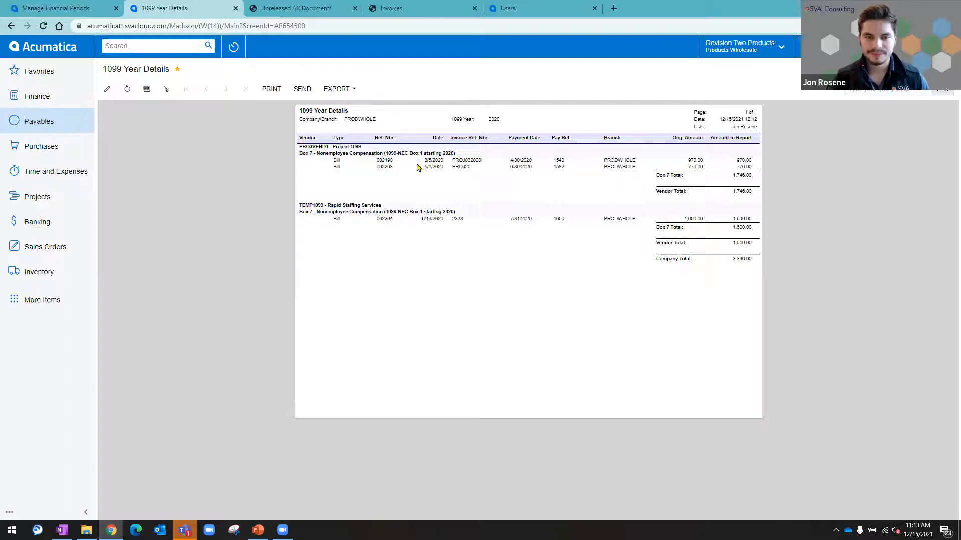
double_click(386, 167)
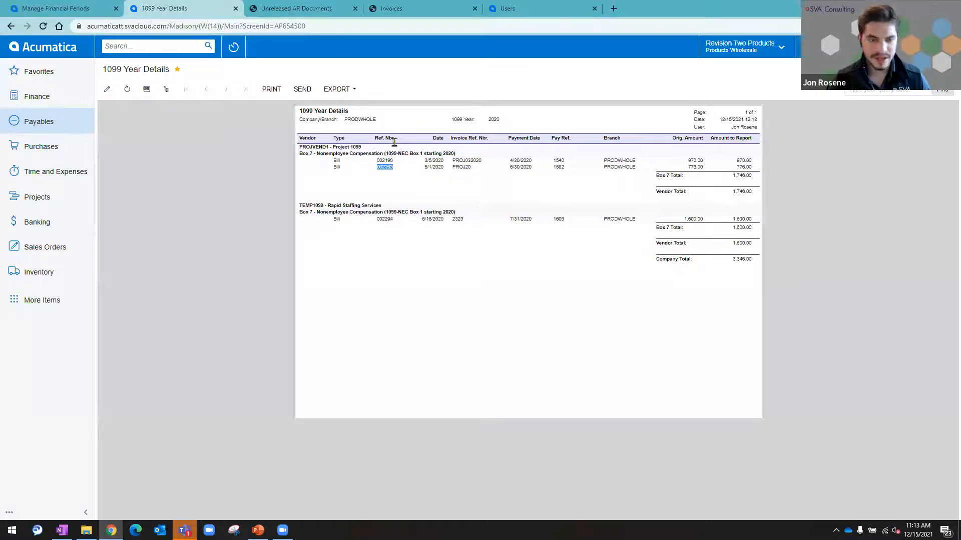
Step: Open Bills and Adjustments in a new browser tab and filter it to reference numbers containing 002263
left_click(56, 122)
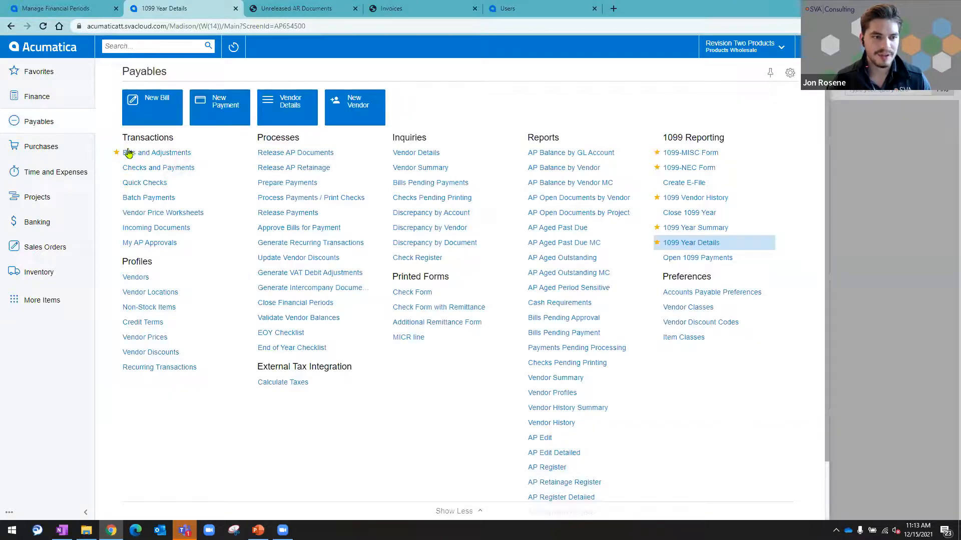
right_click(129, 153)
left_click(145, 168)
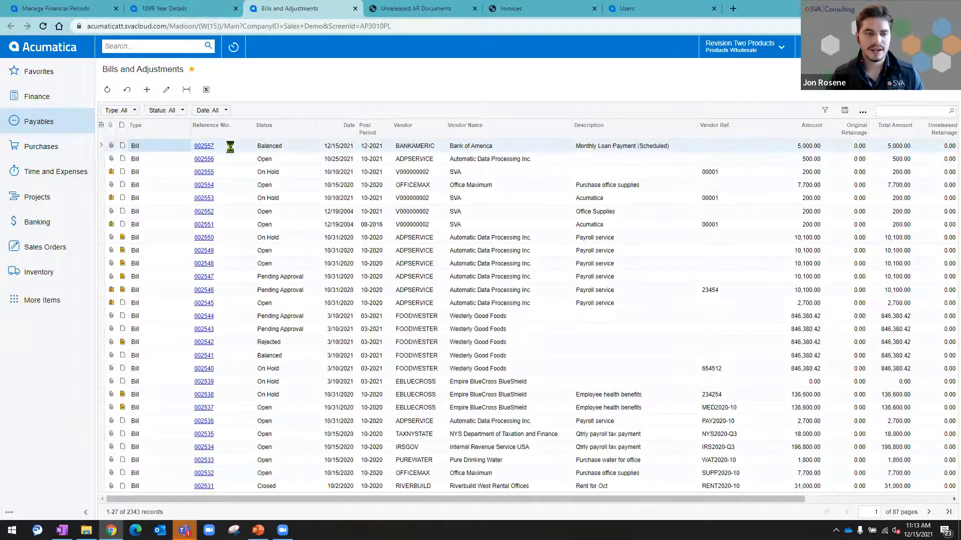
left_click(224, 130)
left_click(228, 217)
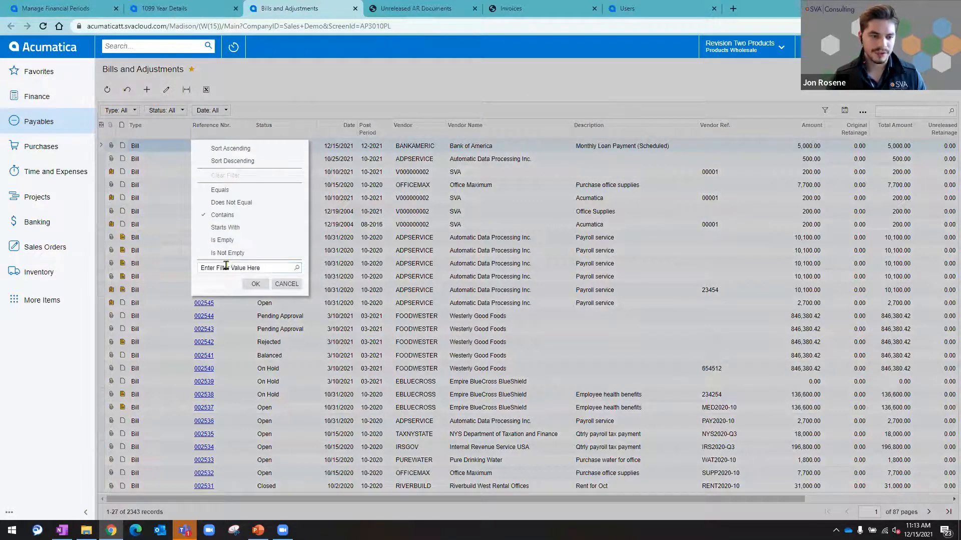
type("002263")
left_click(255, 284)
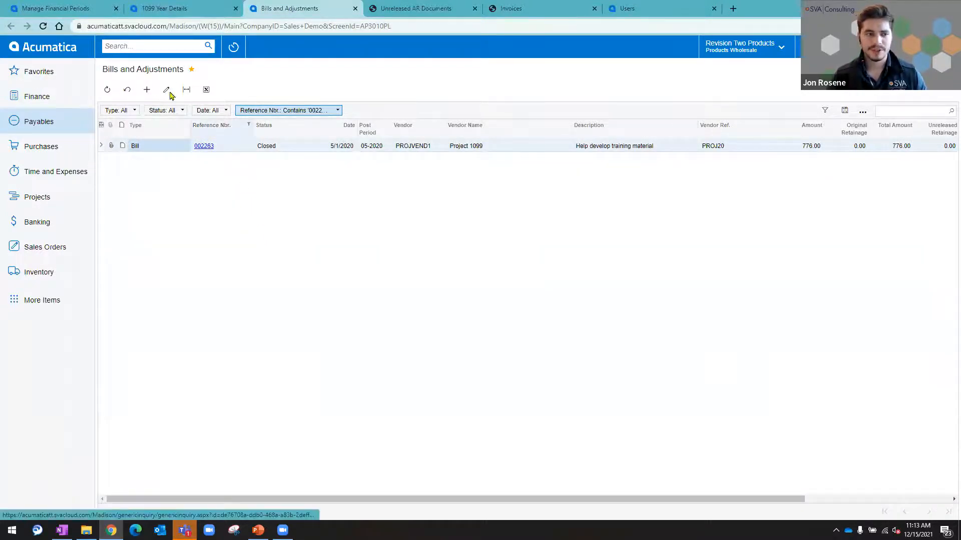
Step: Open bill 002263 from the filtered list and check the 1099 box assigned to its detail line
left_click(205, 147)
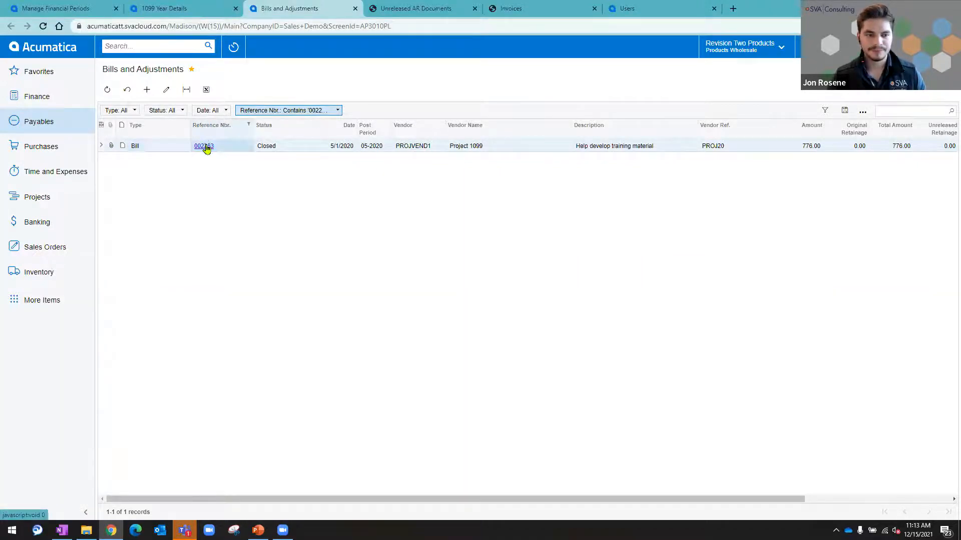
left_click(205, 146)
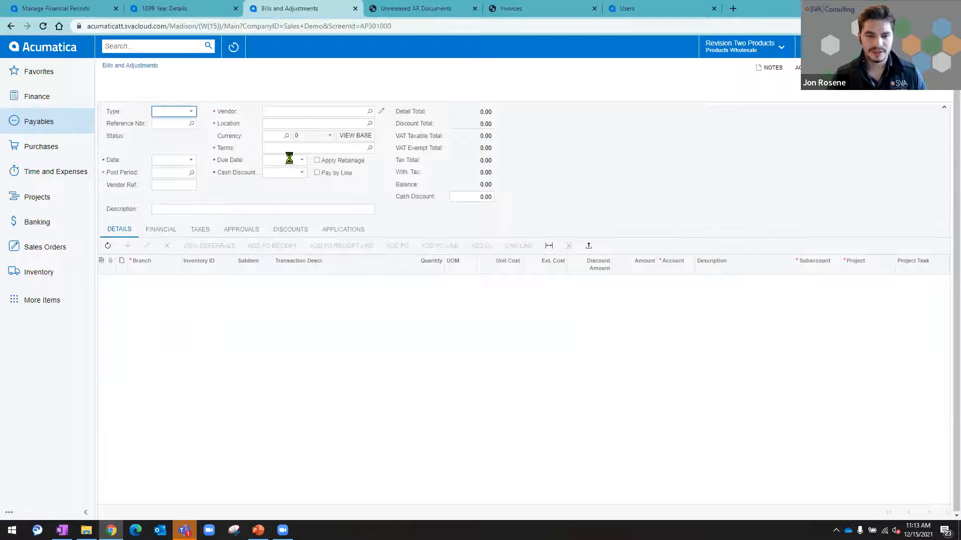
left_click_drag(568, 501, 821, 500)
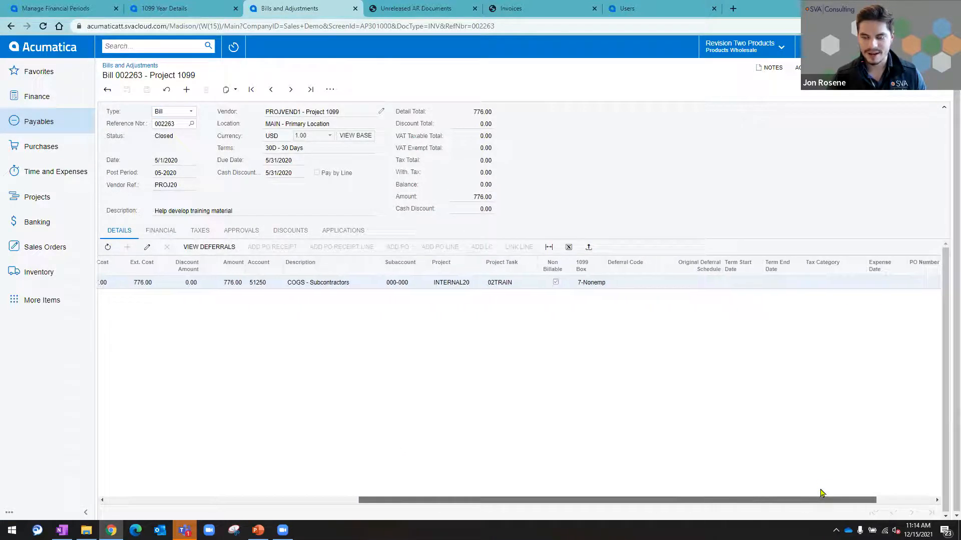
Step: Set the bill line's 1099 box to 14-Gross Proceeds to Attorney and refresh the 1099 Year Details report
left_click(590, 284)
left_click(589, 283)
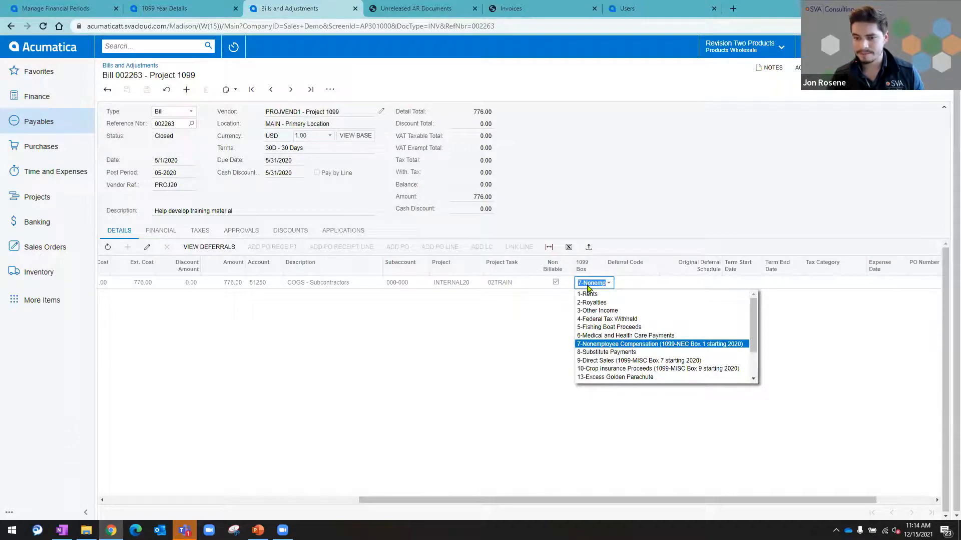
scroll(610, 350, "down", 2)
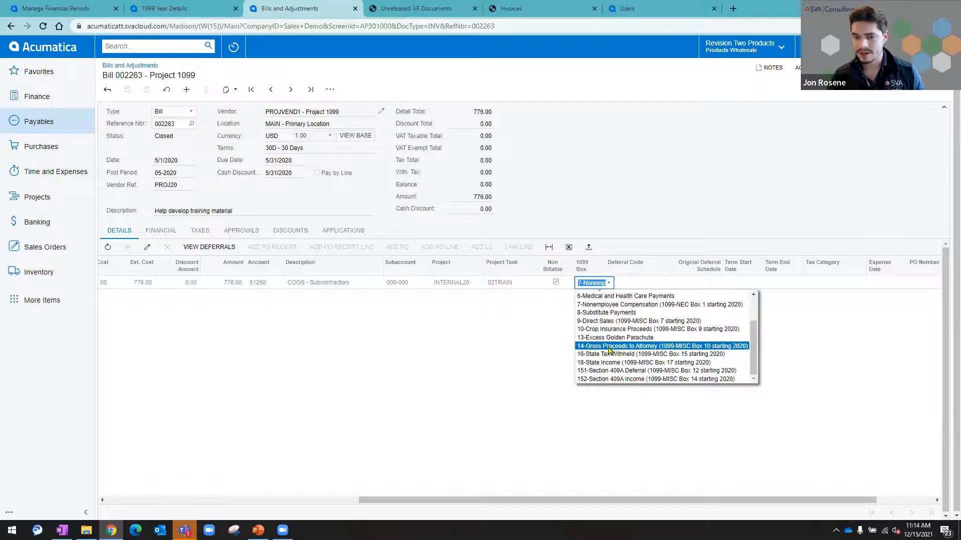
left_click(609, 347)
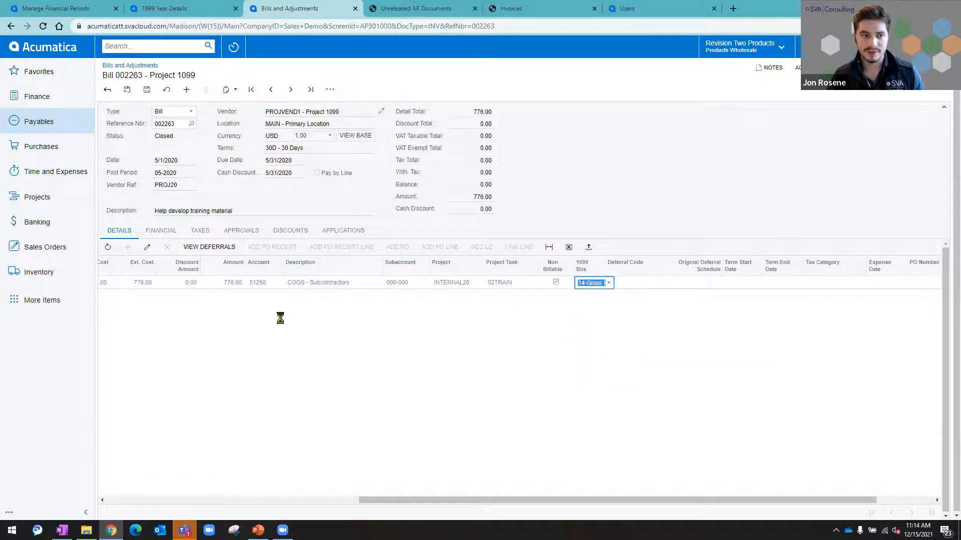
left_click(190, 6)
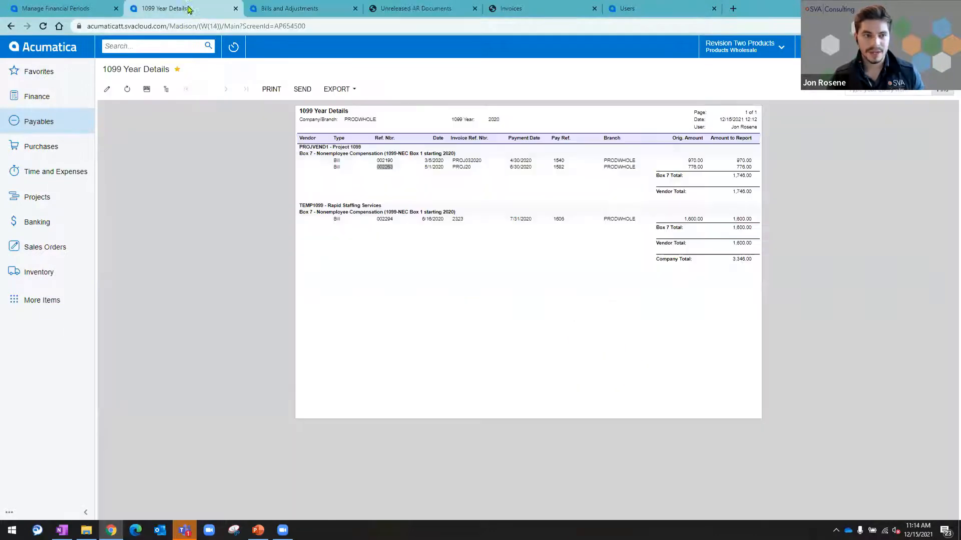
left_click(120, 93)
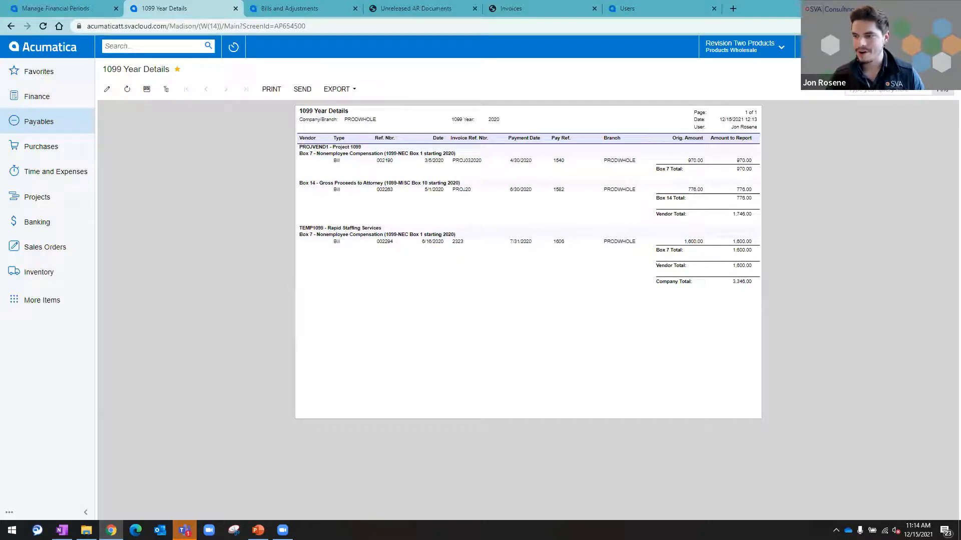
Step: Run the 1099-NEC Form from Payables for 1099 year 2020 and highlight the Project 1099 vendor name in the output
left_click(39, 122)
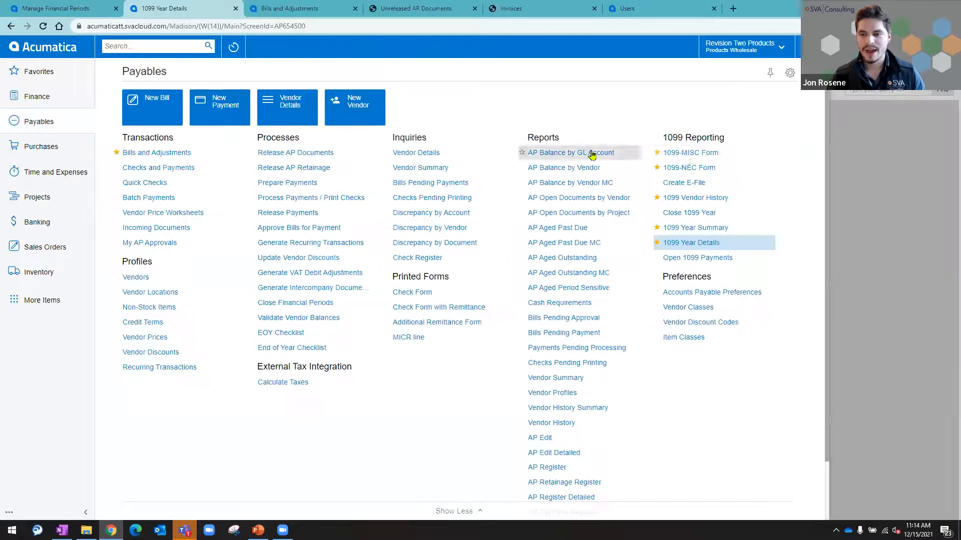
left_click(705, 171)
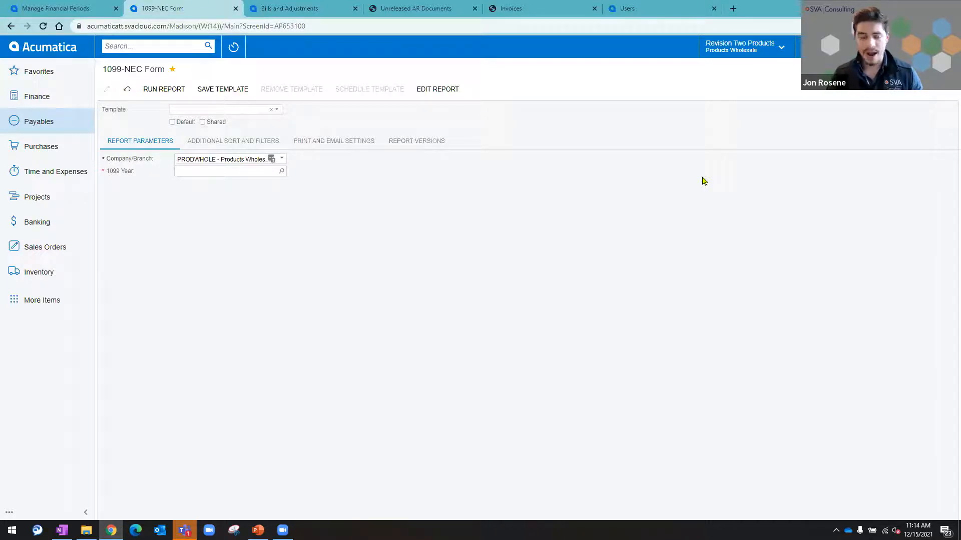
left_click(282, 170)
left_click(330, 335)
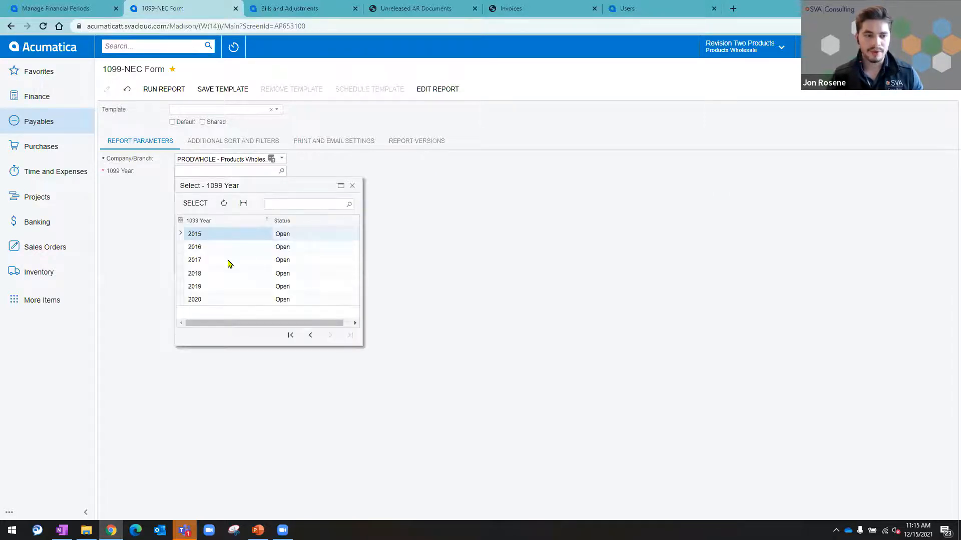
left_click(220, 301)
left_click(197, 205)
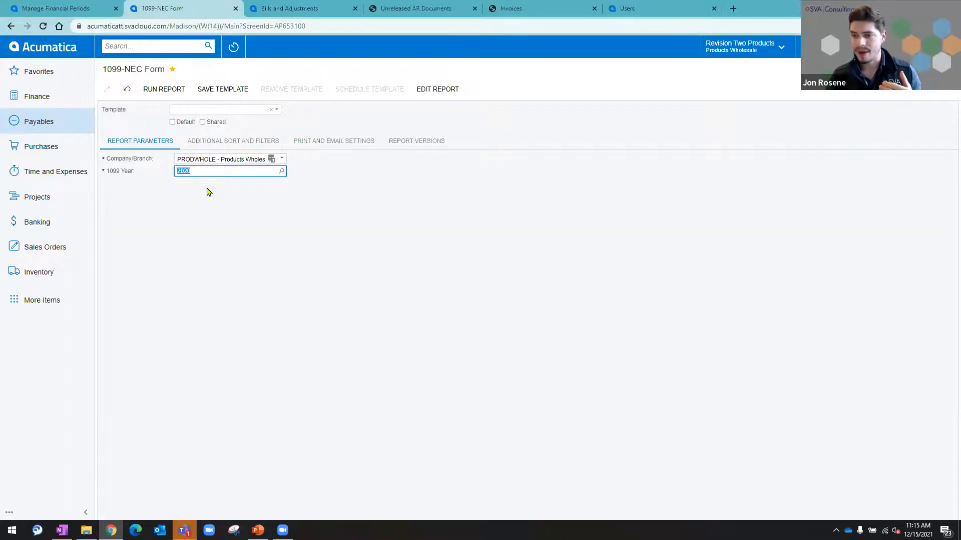
left_click(180, 94)
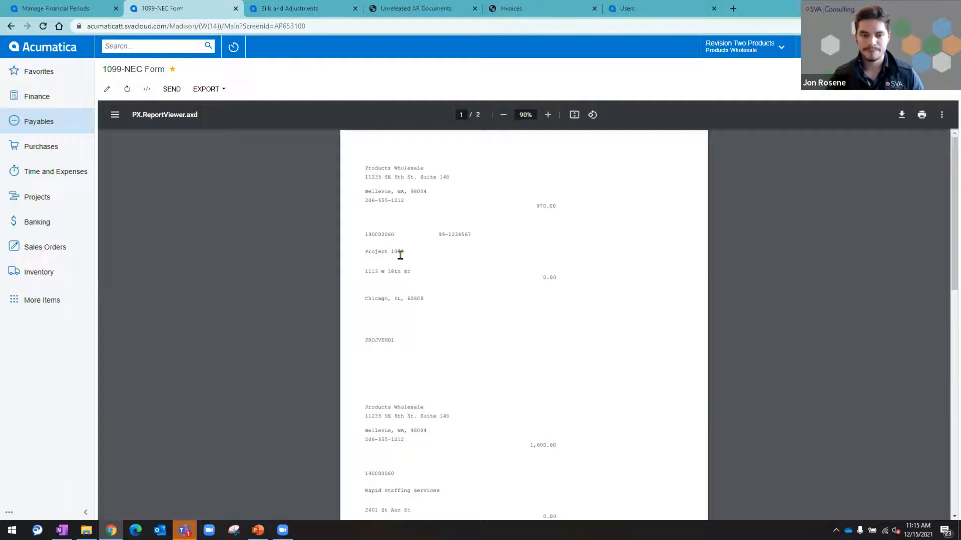
left_click_drag(407, 253, 364, 254)
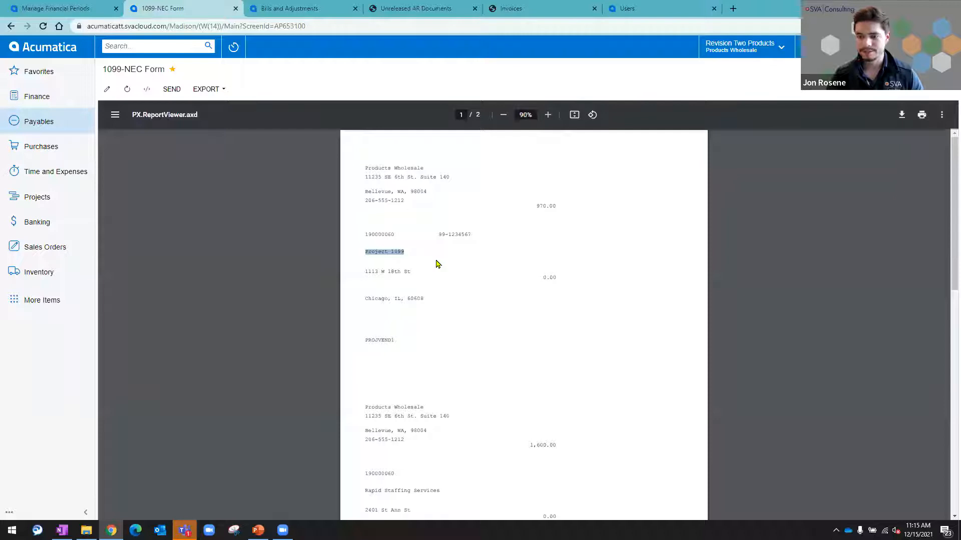
Step: Open Create E-File from the Payables 1099 reporting options, check the available file formats, and set the 1099 year to 2020
left_click(63, 131)
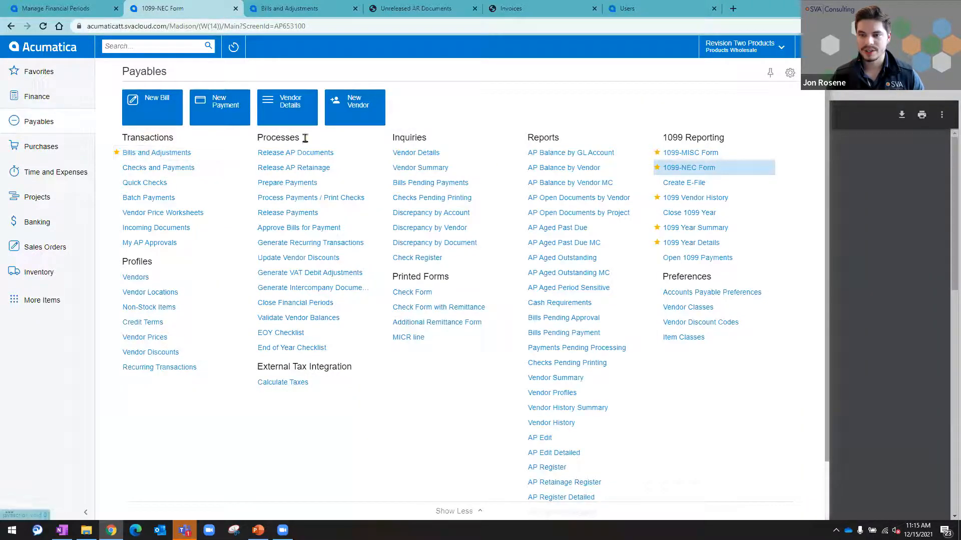
left_click(684, 185)
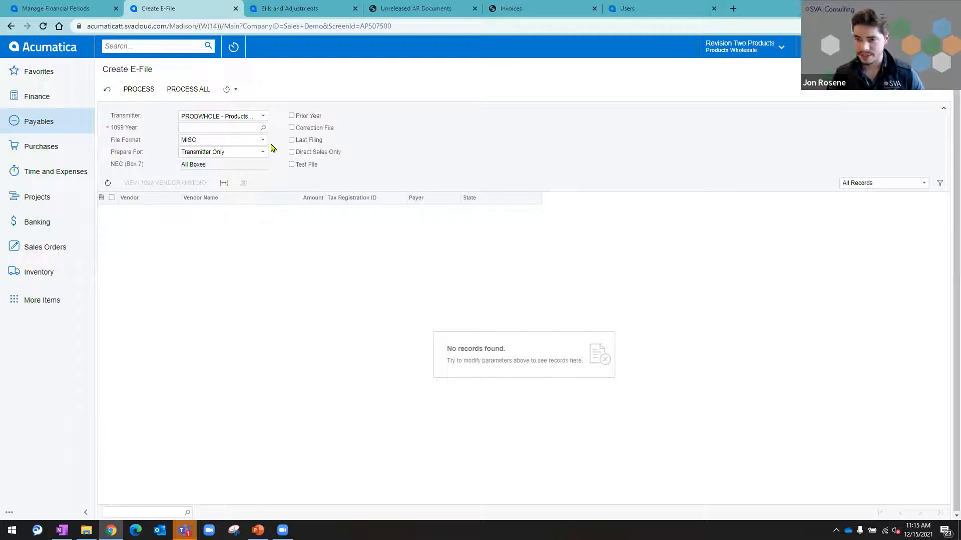
left_click(234, 144)
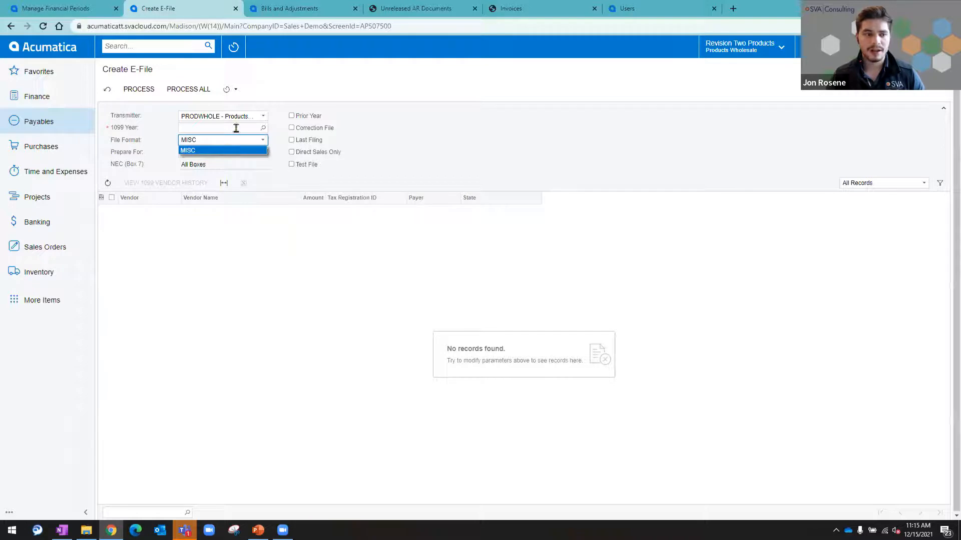
left_click(238, 128)
left_click(260, 128)
left_click(333, 292)
left_click(215, 257)
left_click(200, 160)
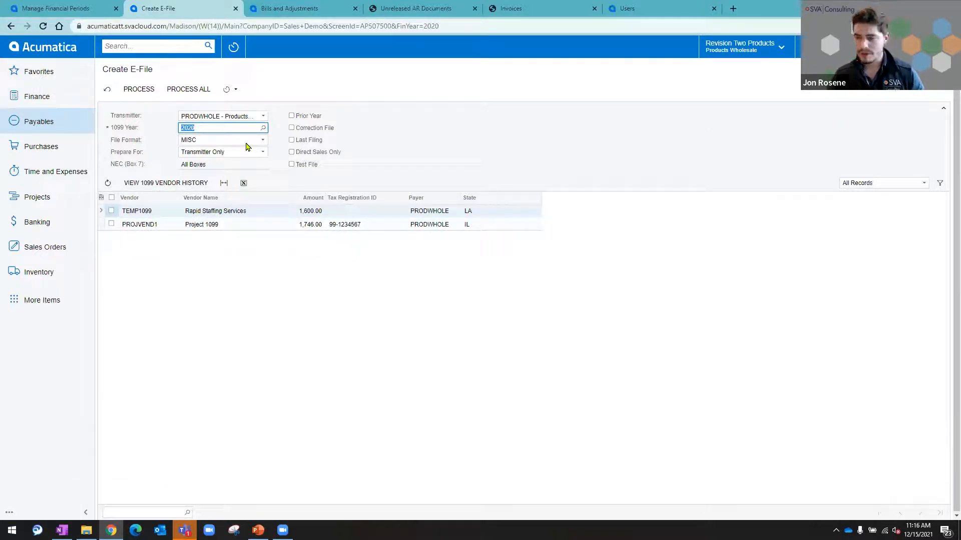
Step: Set the e-file format to NEC, select all listed vendors, and process them to create the file
left_click(246, 145)
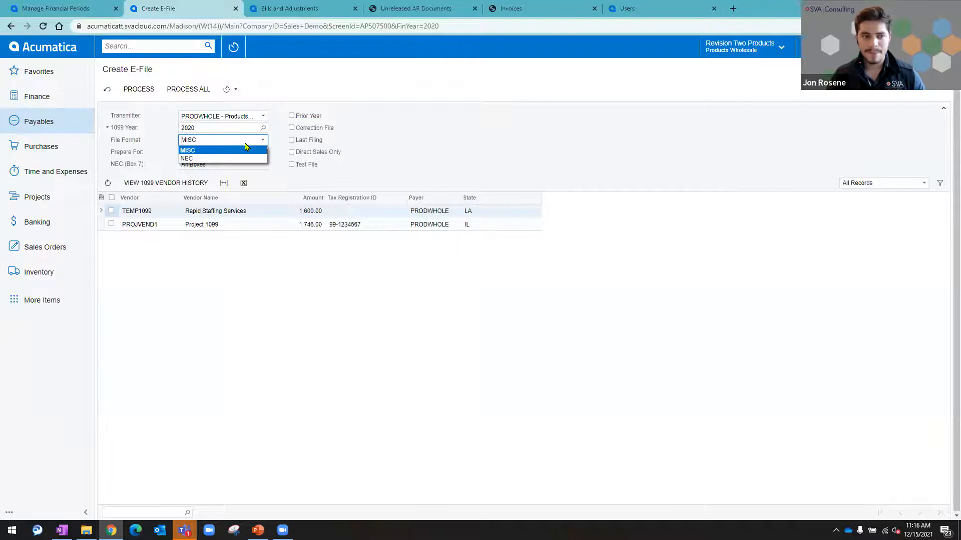
left_click(223, 158)
left_click(112, 198)
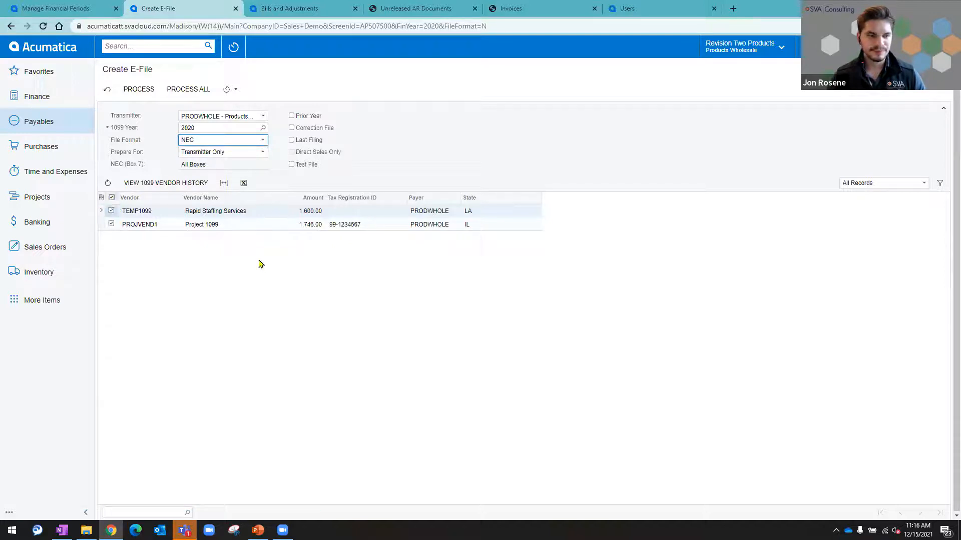
left_click(139, 92)
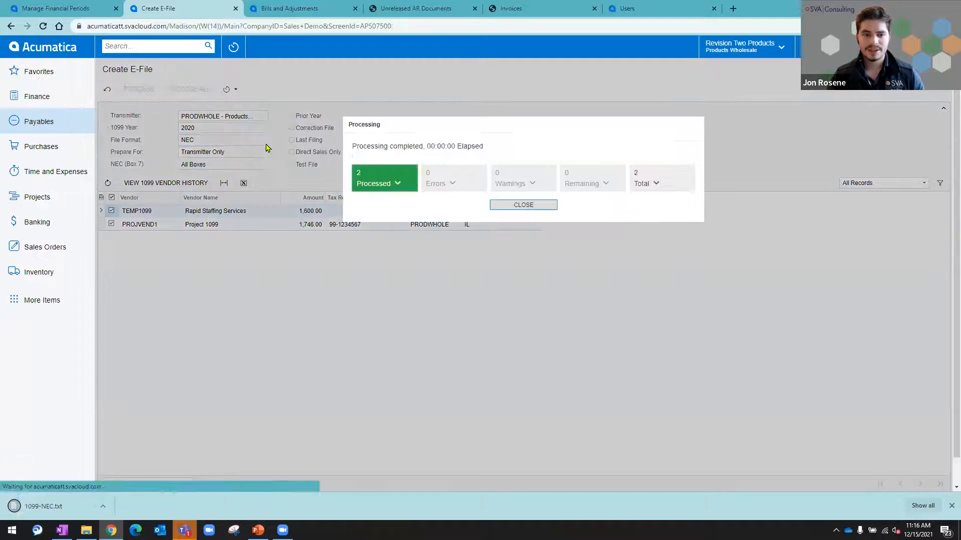
Step: Open the downloaded 1099-NEC.txt file to review its contents, then close it and the processing results
left_click(106, 503)
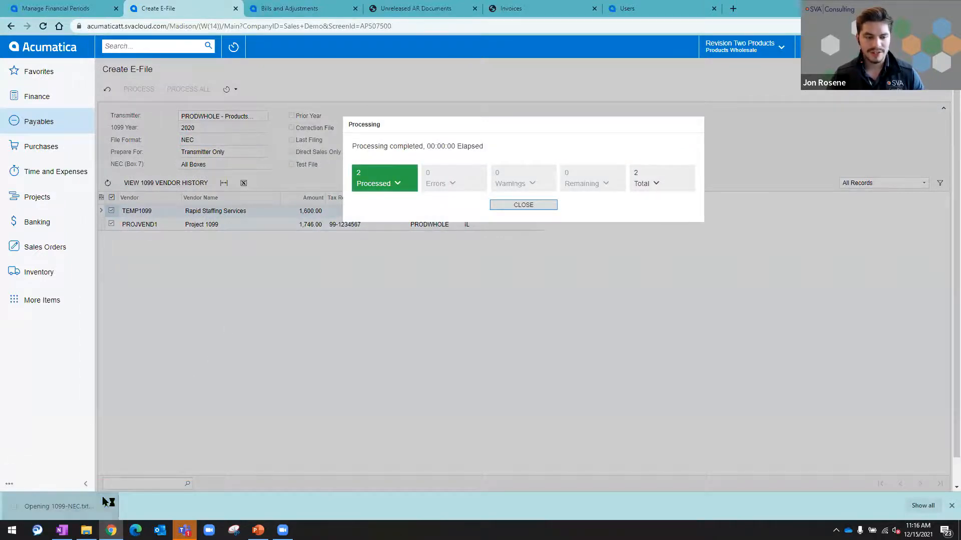
left_click_drag(414, 211, 358, 164)
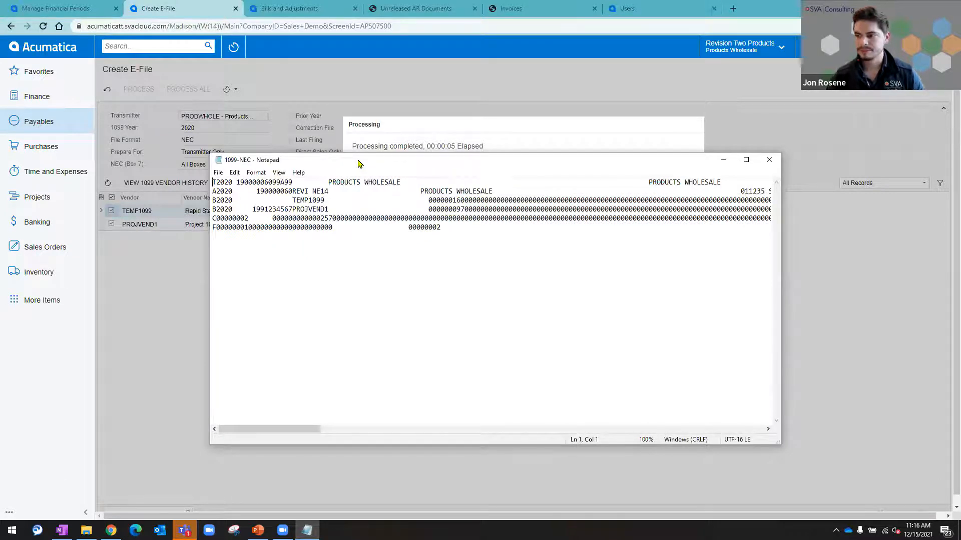
left_click(768, 160)
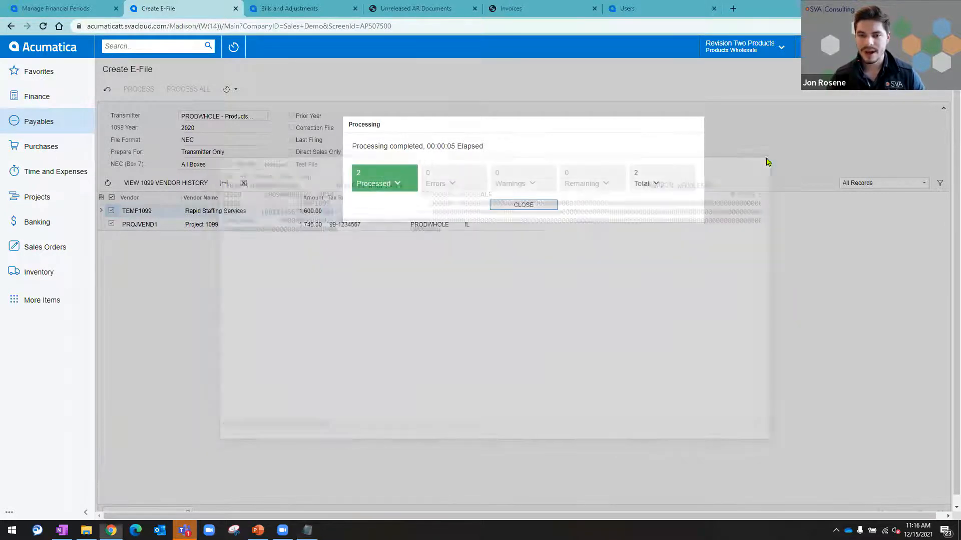
left_click(551, 204)
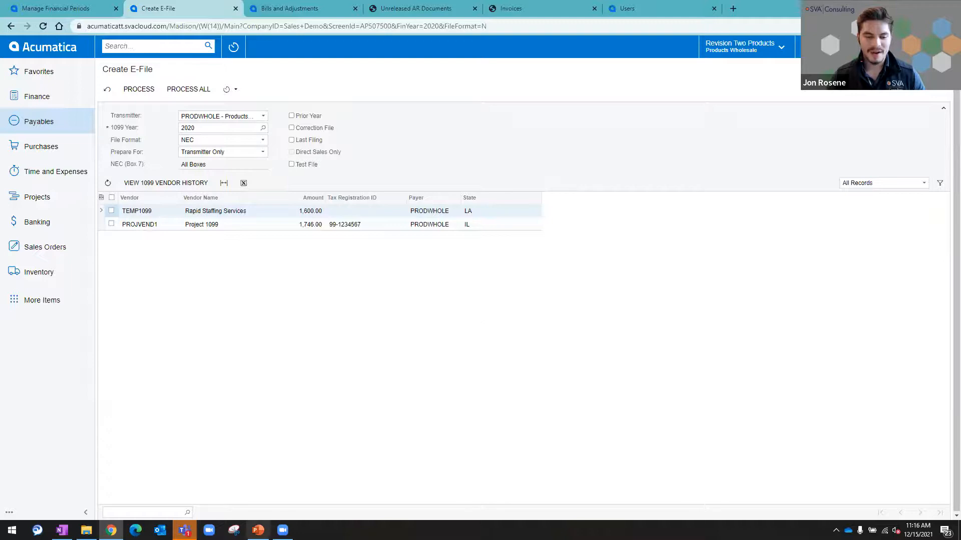
Step: Switch to the PowerPoint presentation showing the Frequently Asked Questions slide
left_click(258, 530)
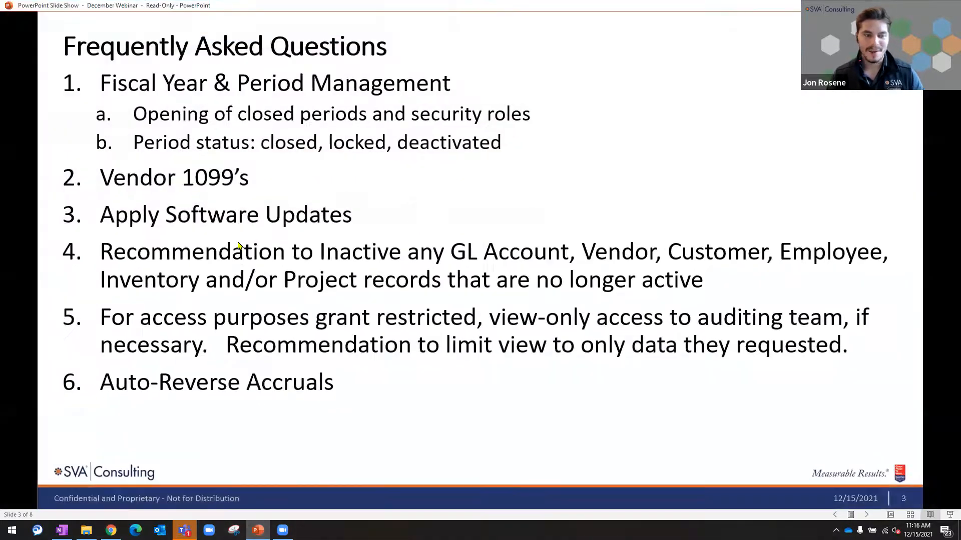
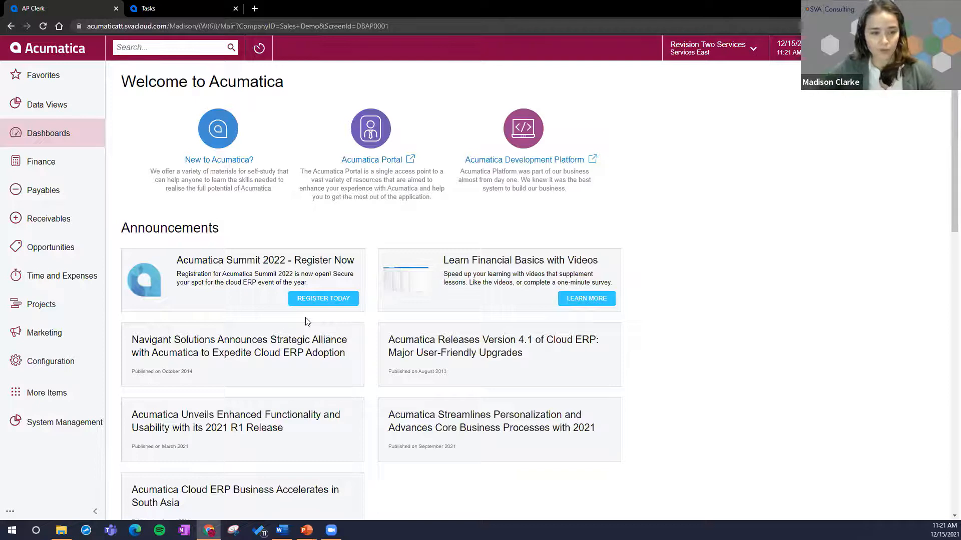
Step: Open the Scenarios list from the business scenario options in Configuration
left_click(45, 368)
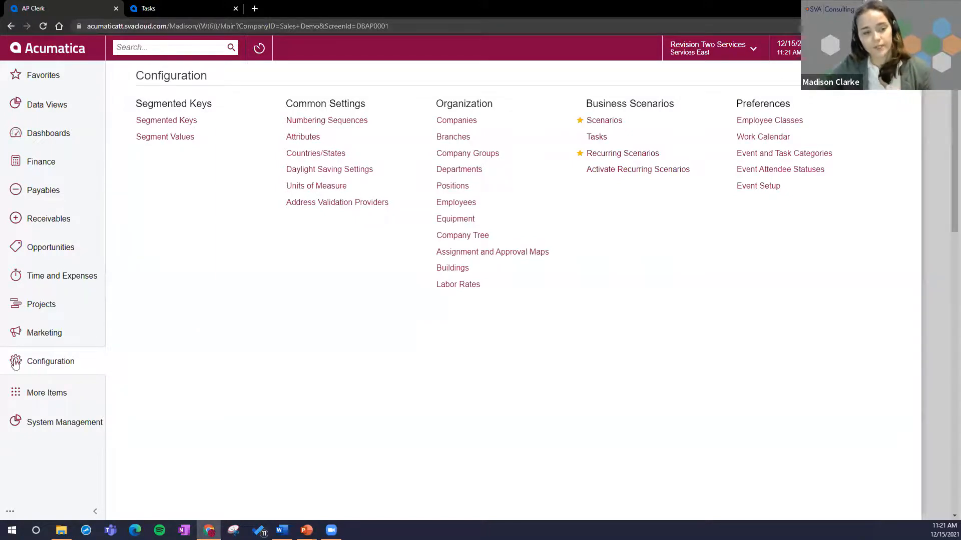
left_click(41, 401)
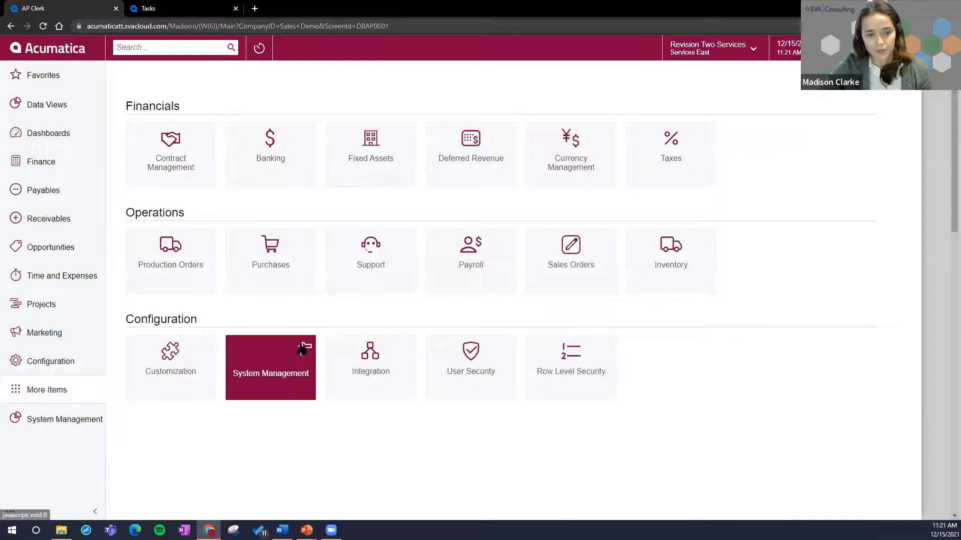
left_click(76, 366)
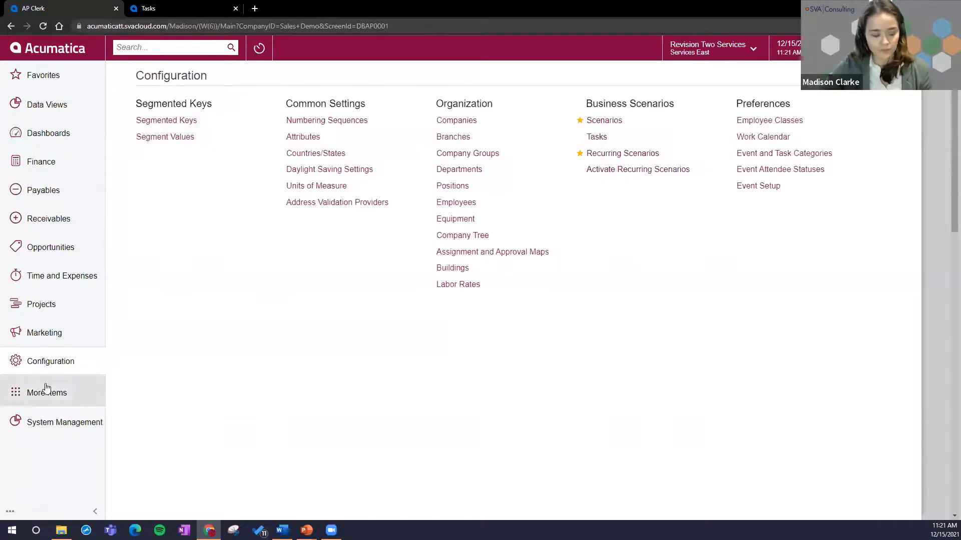
left_click(622, 120)
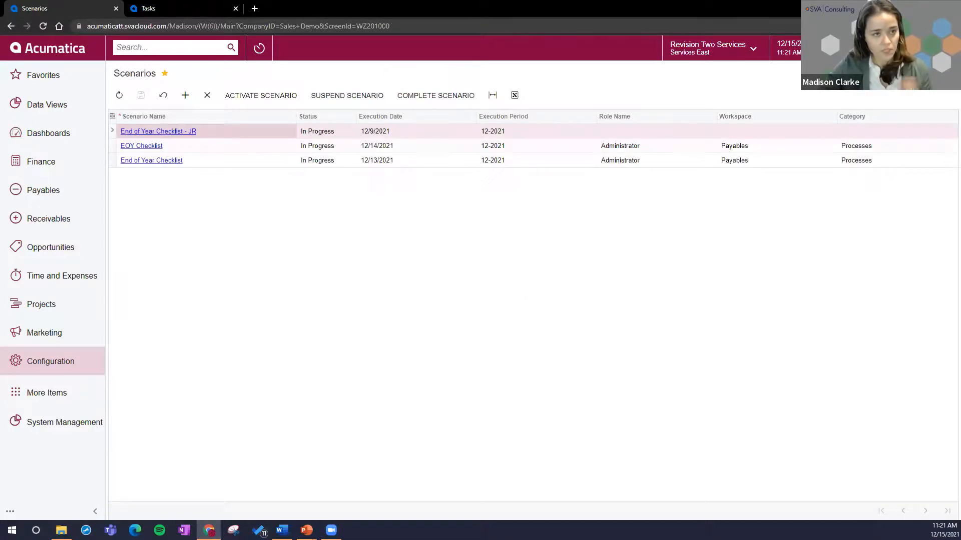
Step: Examine the End of Year Checklist's Create Accrual Entries task, including its subtasks, written steps and journal transaction examples
key("ctrl+Tab")
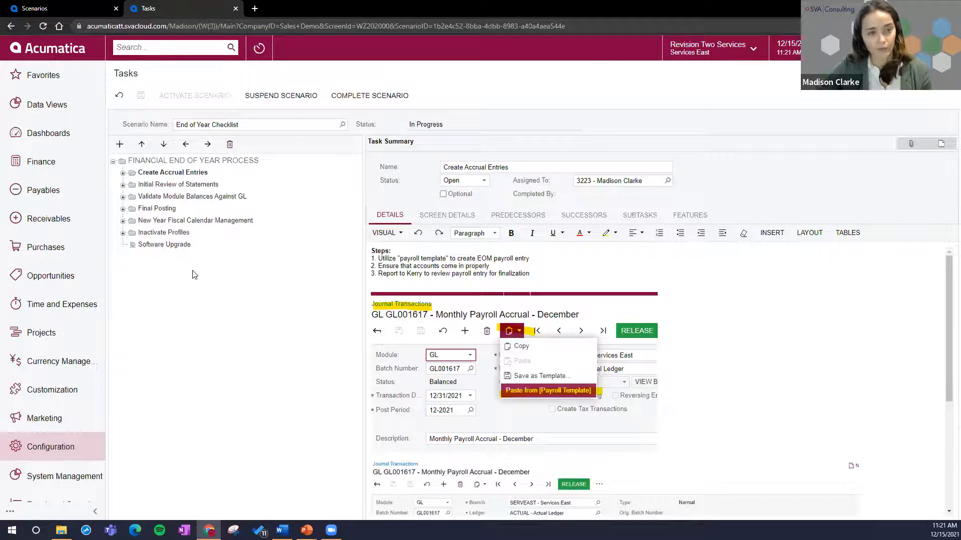
left_click(123, 172)
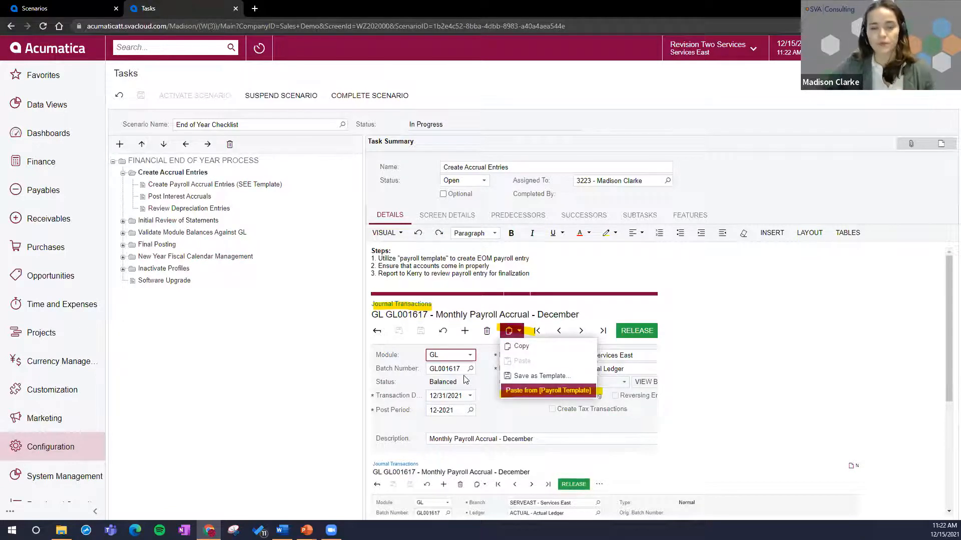
scroll(571, 386, "down", 2)
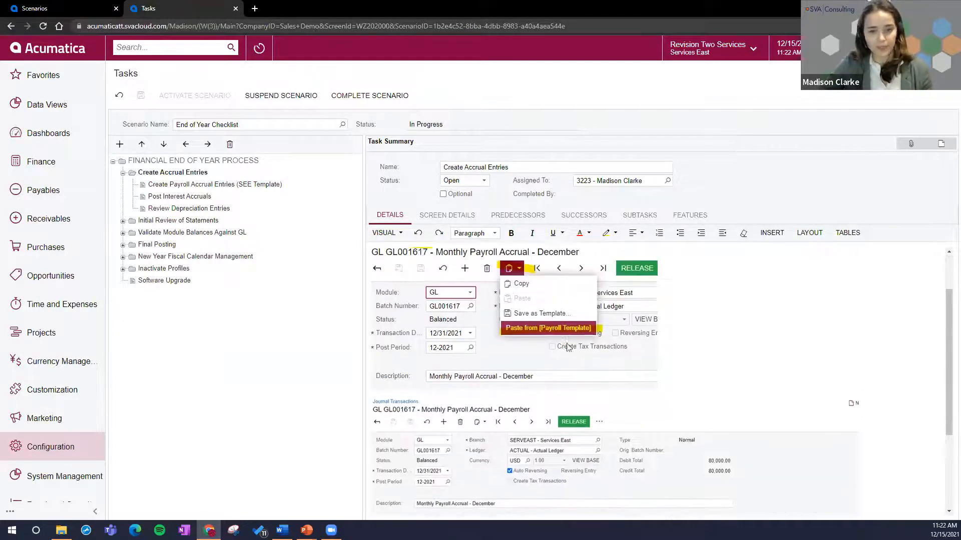
scroll(550, 358, "up", 2)
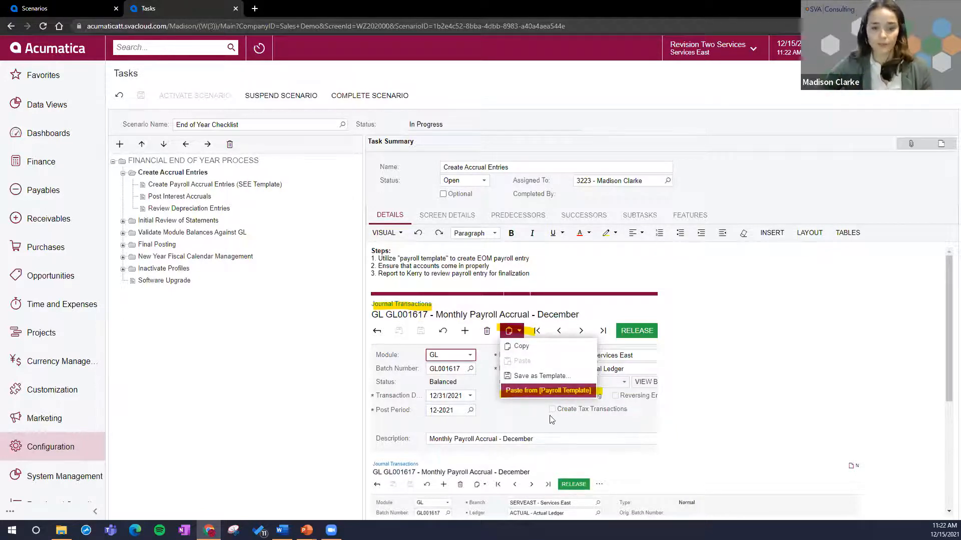
scroll(549, 416, "down", 5)
scroll(580, 451, "up", 5)
scroll(569, 440, "down", 3)
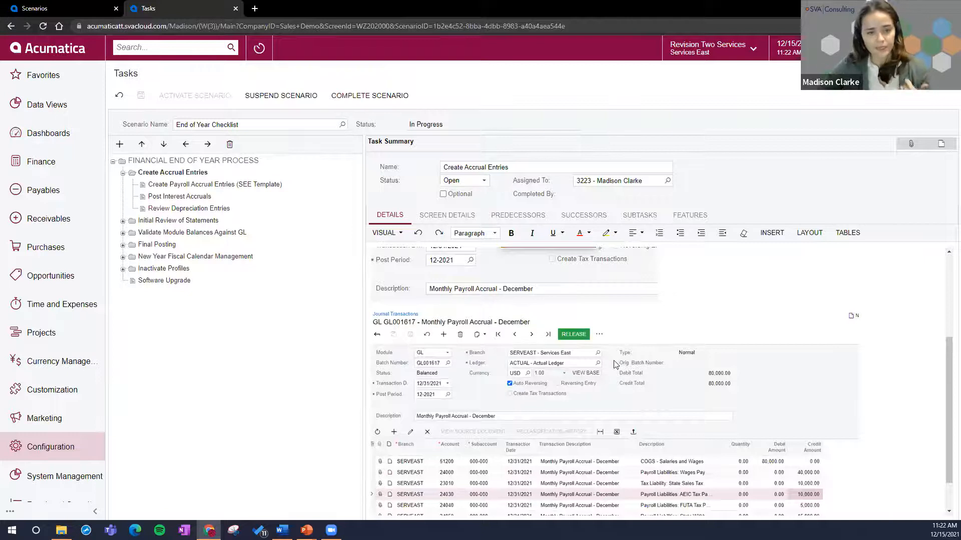
scroll(617, 366, "up", 3)
left_click_drag(522, 272, 358, 252)
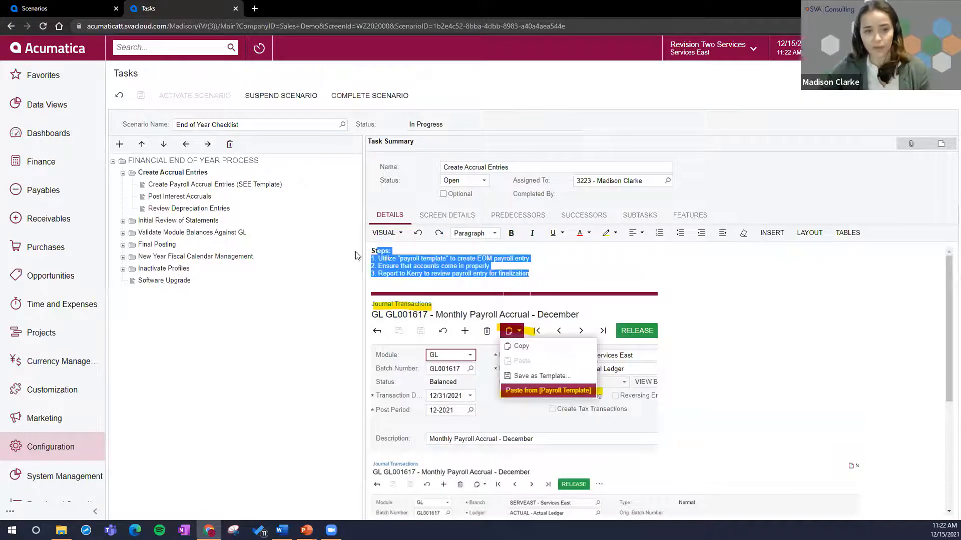
Step: Review the details of the Initial Review of Statements and Validate Module Balances Against GL tasks
left_click(200, 222)
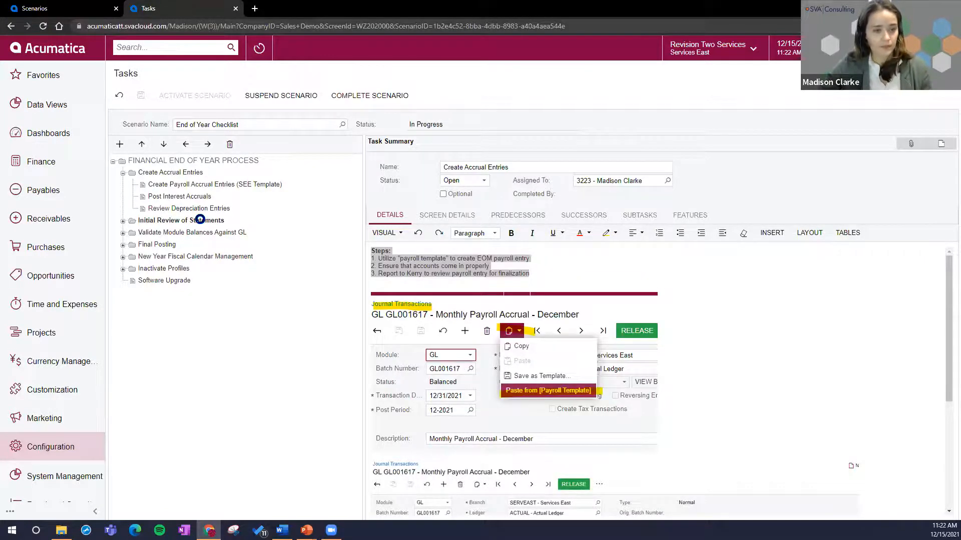
scroll(717, 368, "down", 1)
scroll(432, 280, "up", 1)
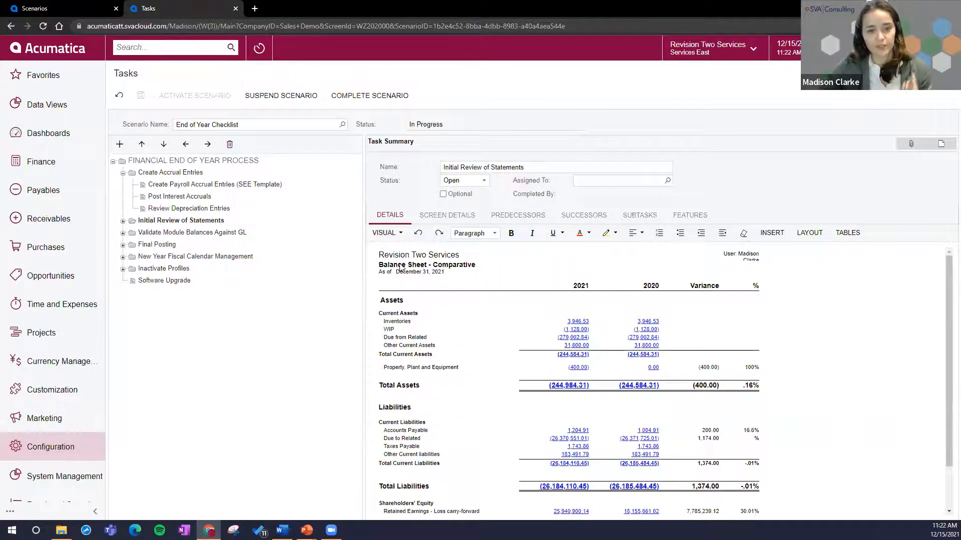
left_click(206, 235)
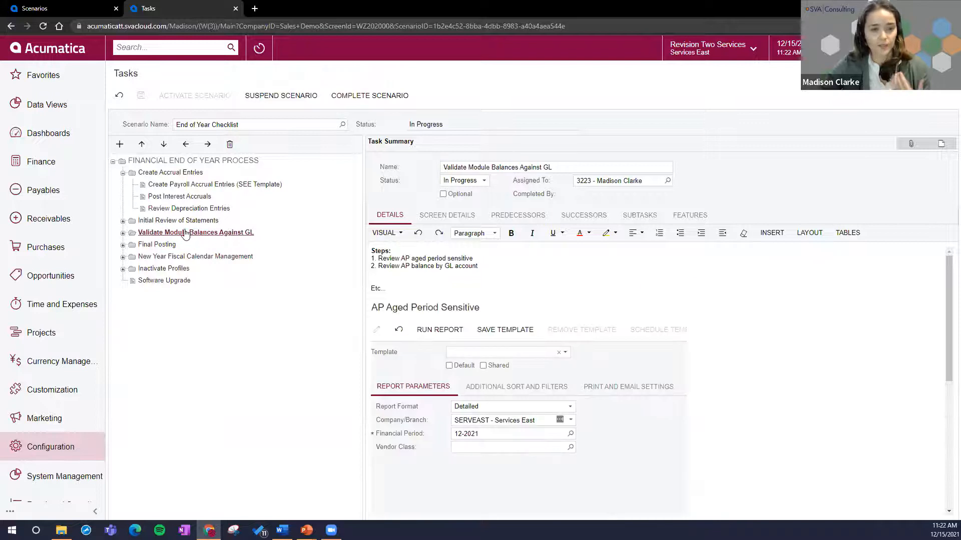
scroll(443, 331, "down", 1)
scroll(445, 340, "up", 1)
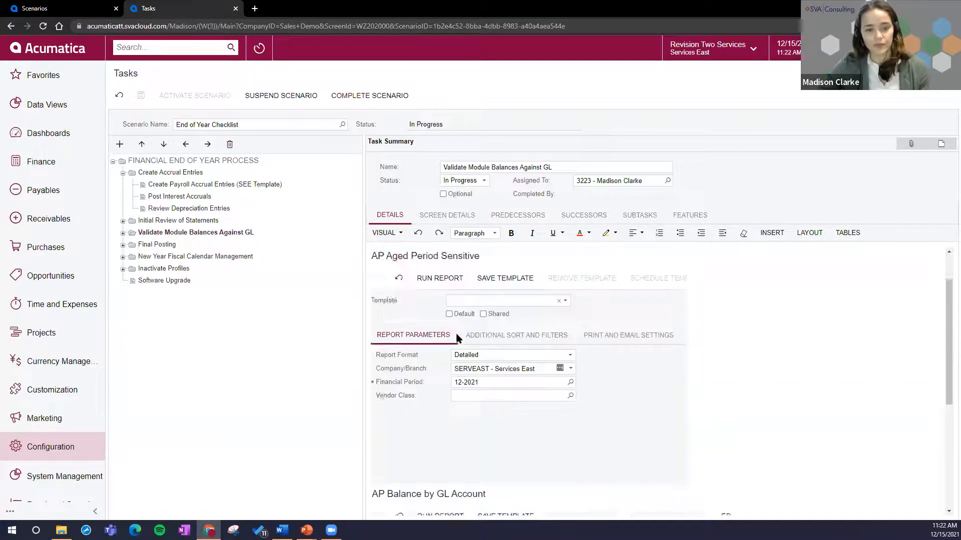
scroll(489, 404, "down", 4)
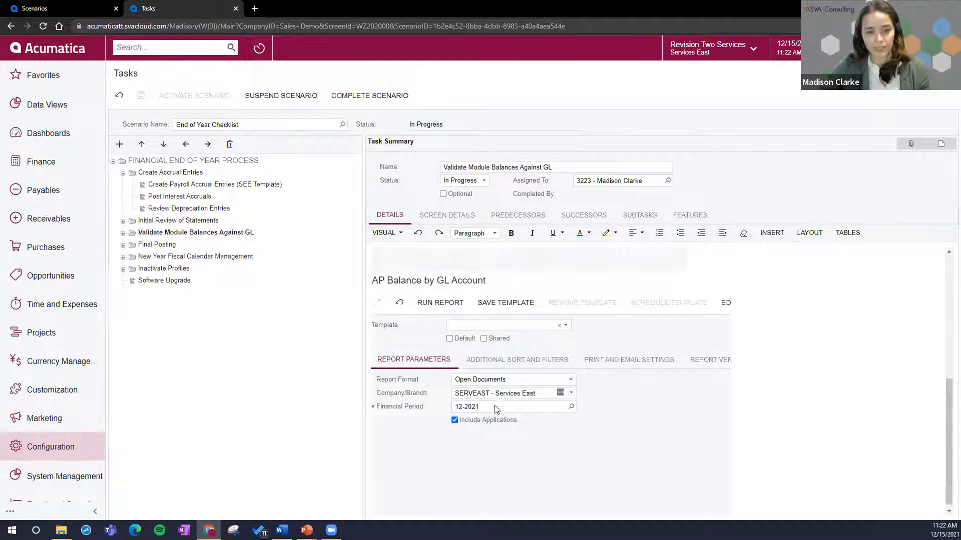
scroll(488, 404, "up", 3)
left_click_drag(371, 273, 373, 255)
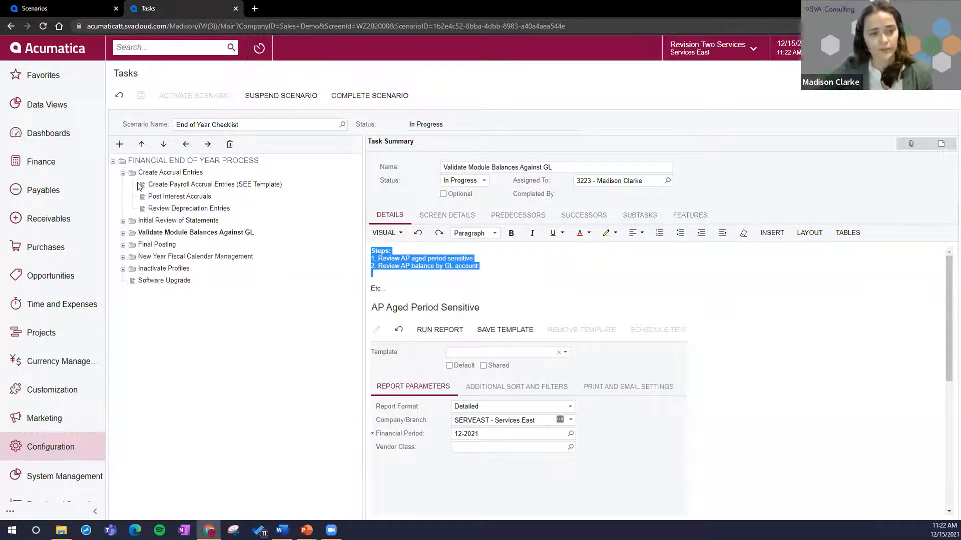
Step: Expand the statement review, module balance, Final Posting and Inactivate Profiles task groups, and view the Vendor task
left_click(123, 220)
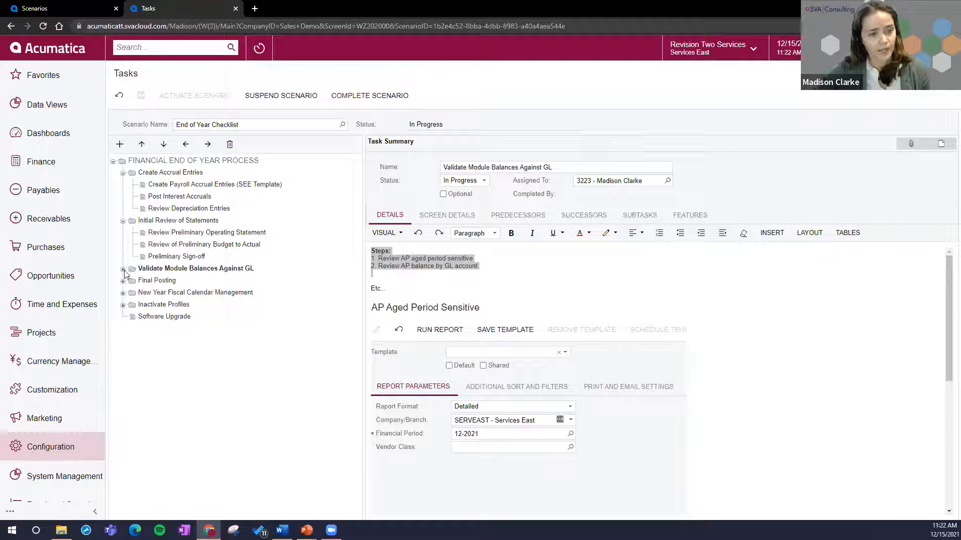
left_click(122, 270)
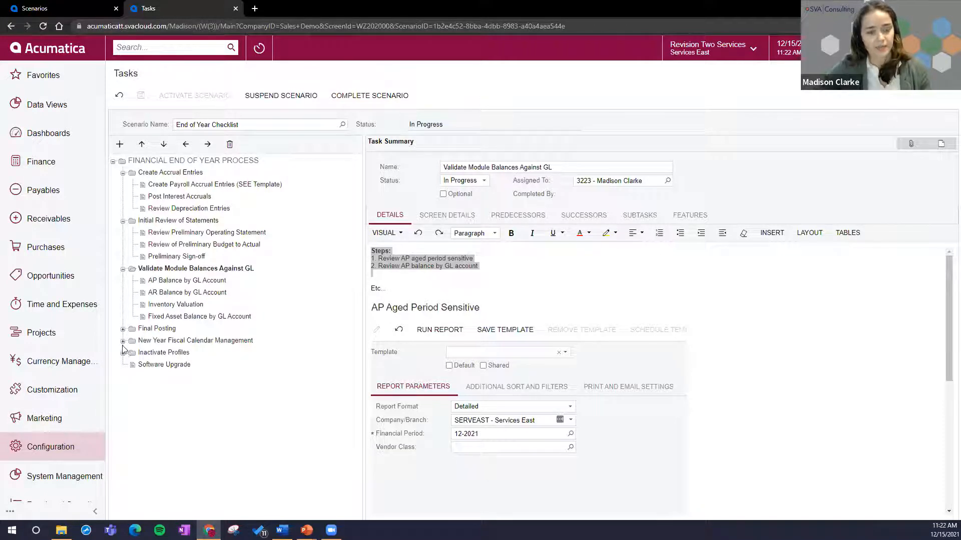
left_click(122, 329)
left_click(122, 377)
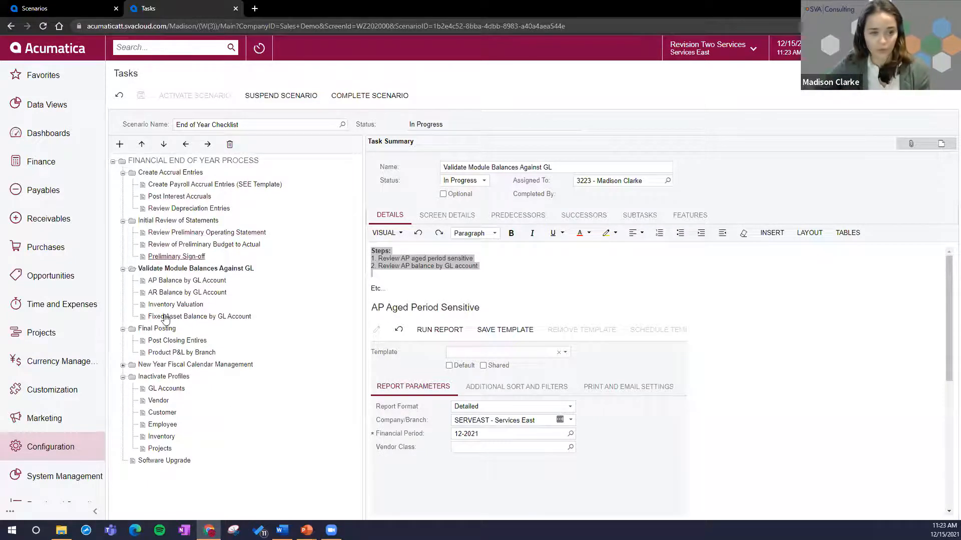
left_click(160, 401)
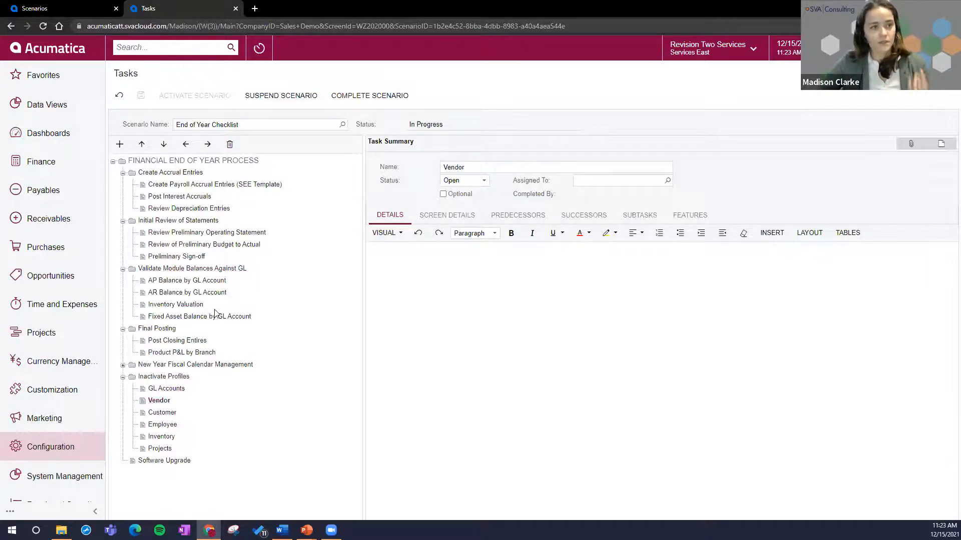
Step: Return to the Scenarios list and add a scenario named "EOY Checklist - MC"
left_click(46, 10)
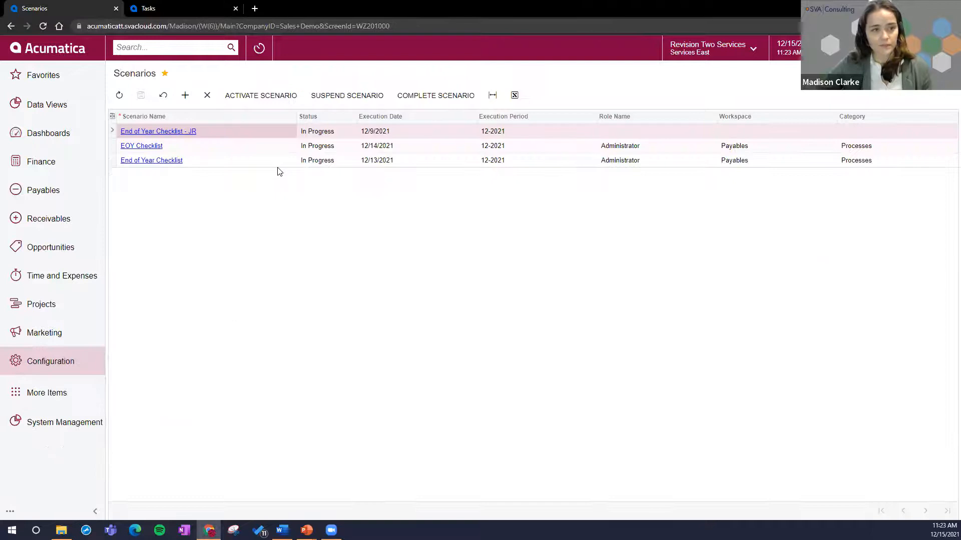
left_click(185, 95)
type("EOY Checklist -")
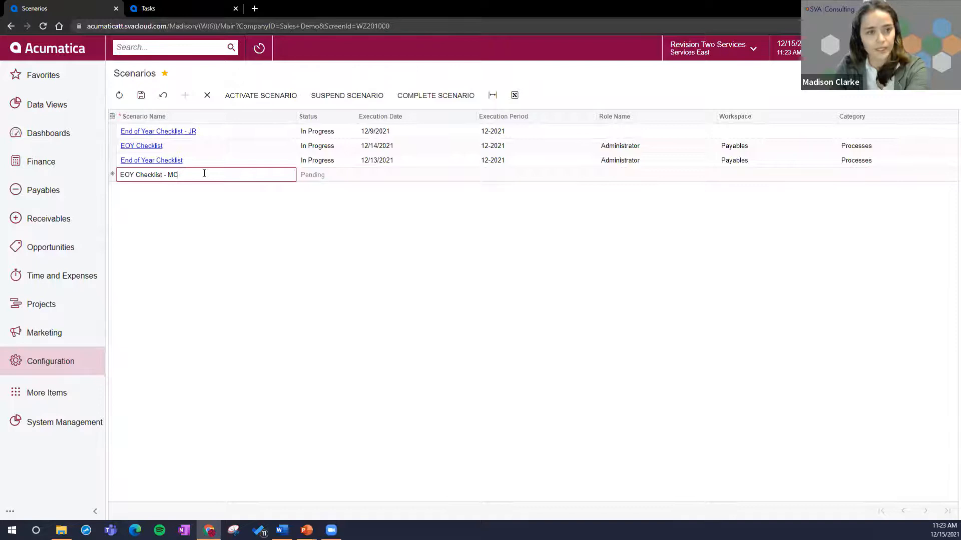
type(" MC")
key("Tab")
Step: Assign the new scenario the Administrator role, Finance workspace and Processes category, and save it
type("adm")
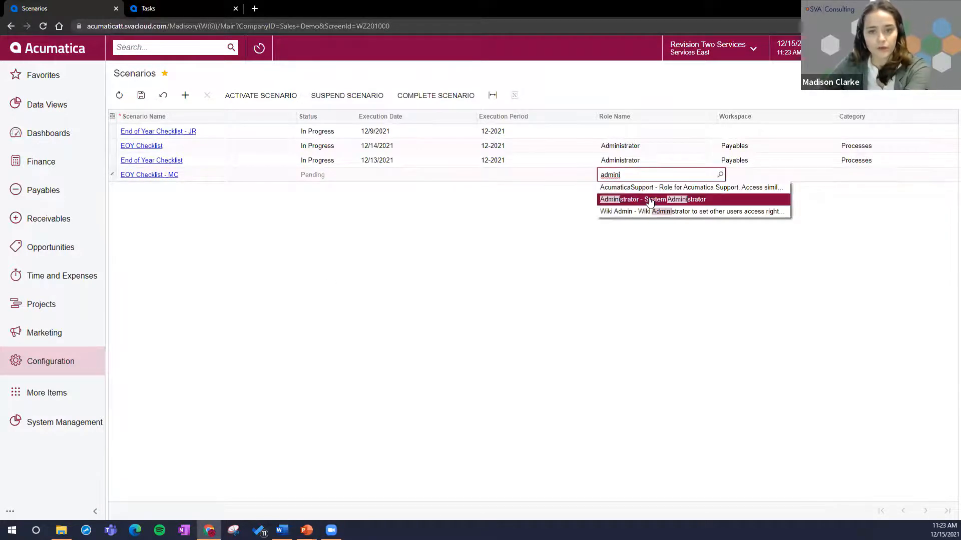
left_click(650, 200)
left_click(645, 177)
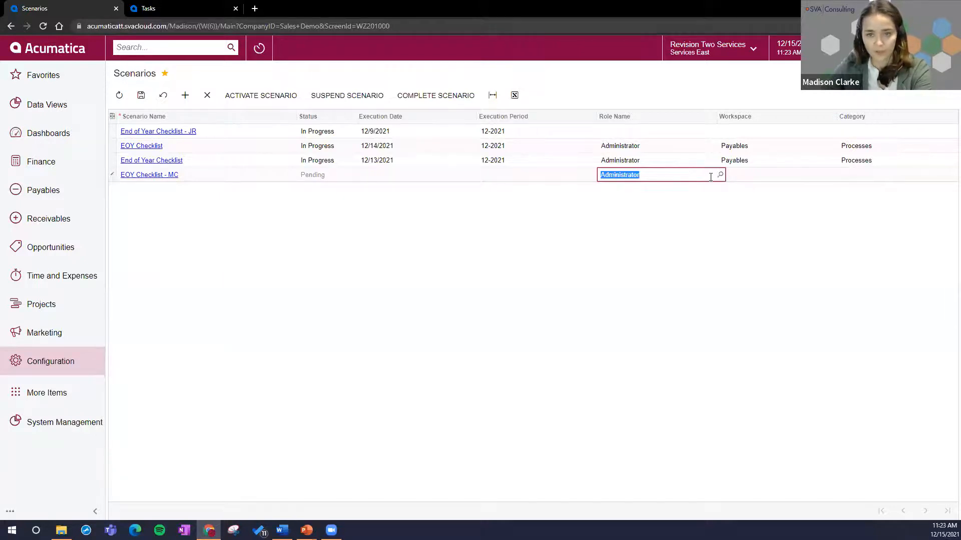
left_click(754, 174)
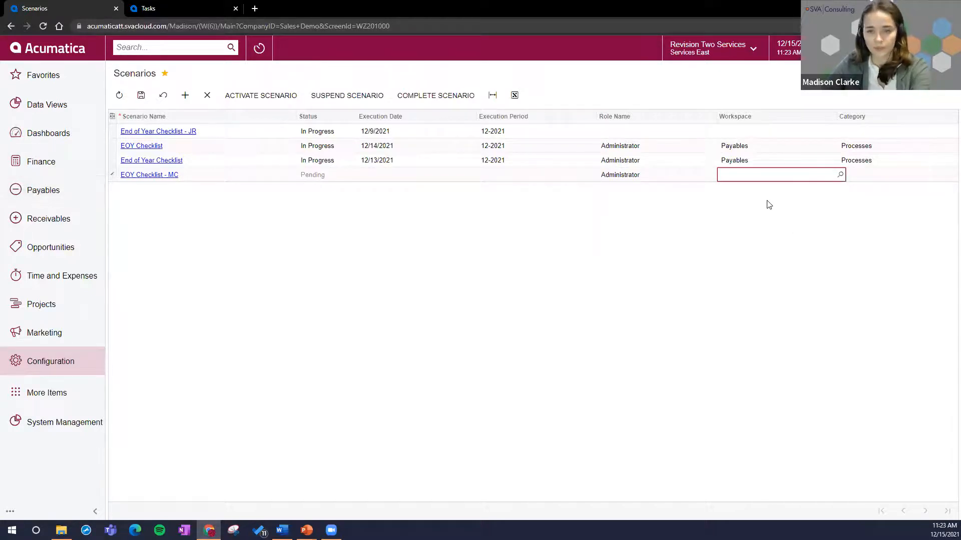
type("finance")
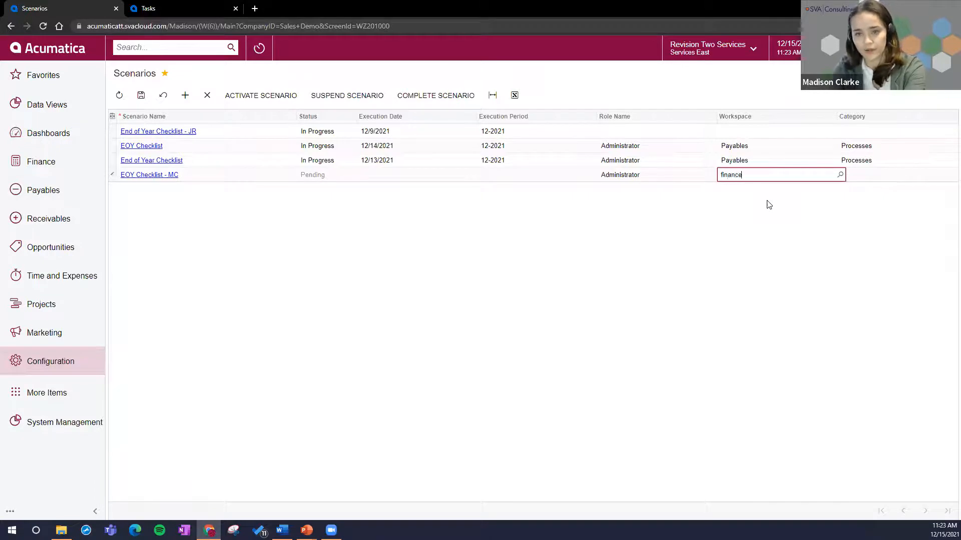
key("Tab")
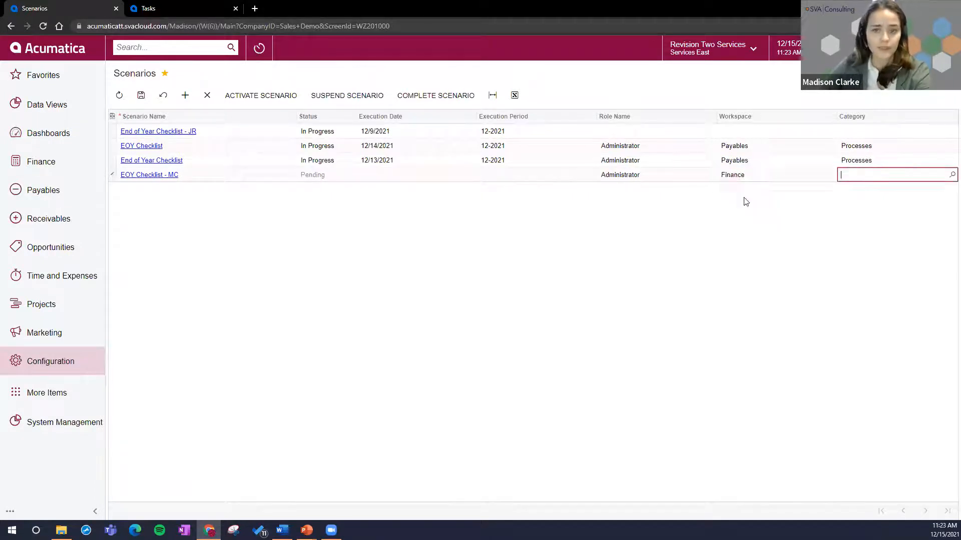
type("proce")
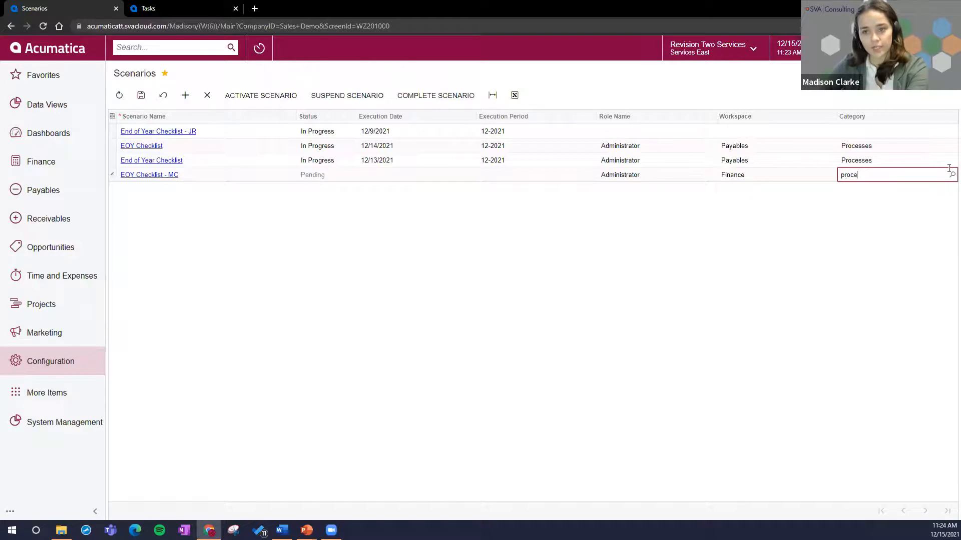
left_click(910, 215)
left_click(744, 176)
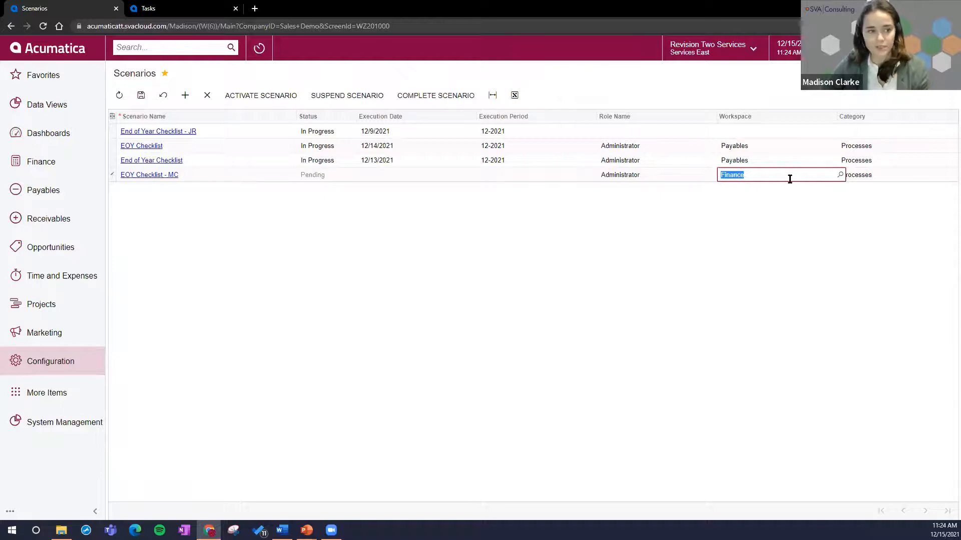
left_click(141, 96)
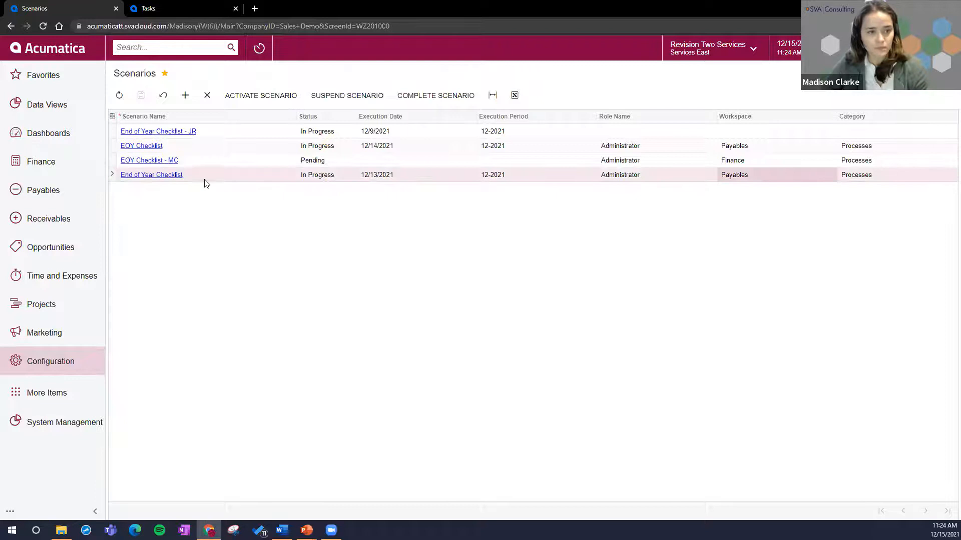
Step: Open the tasks of the EOY Checklist - MC scenario and add a task named "Validate AP Balances Against GL"
left_click(170, 165)
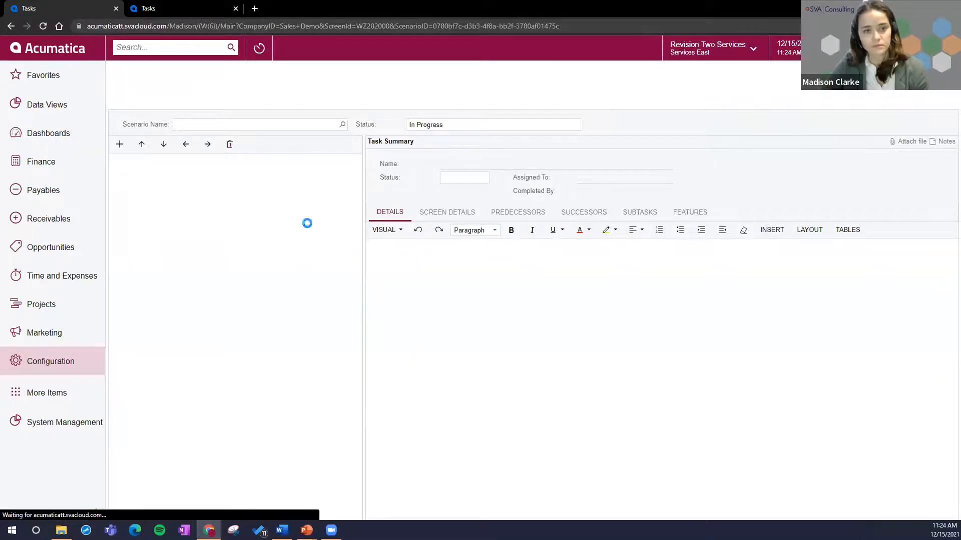
left_click(43, 26)
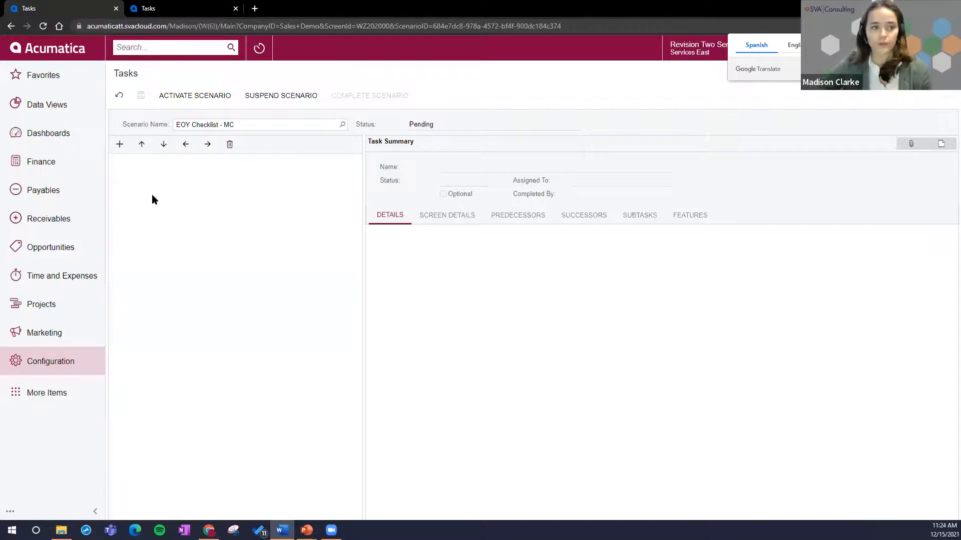
left_click(164, 145)
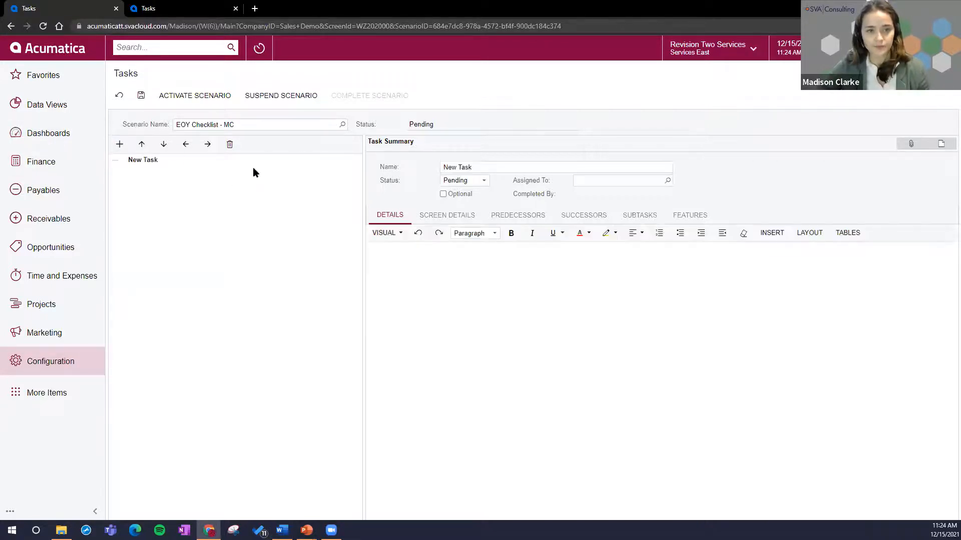
left_click(479, 168)
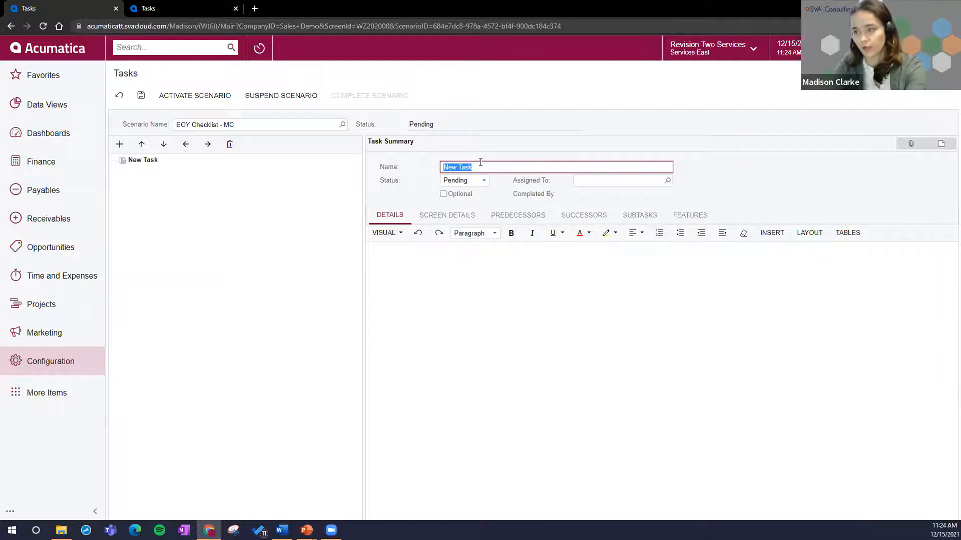
type("Valid")
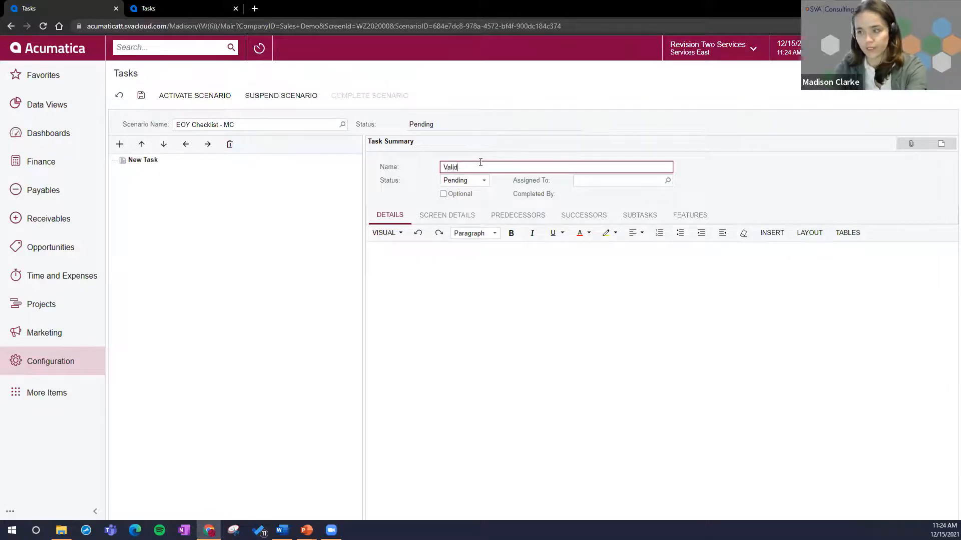
type("ate AP Balance")
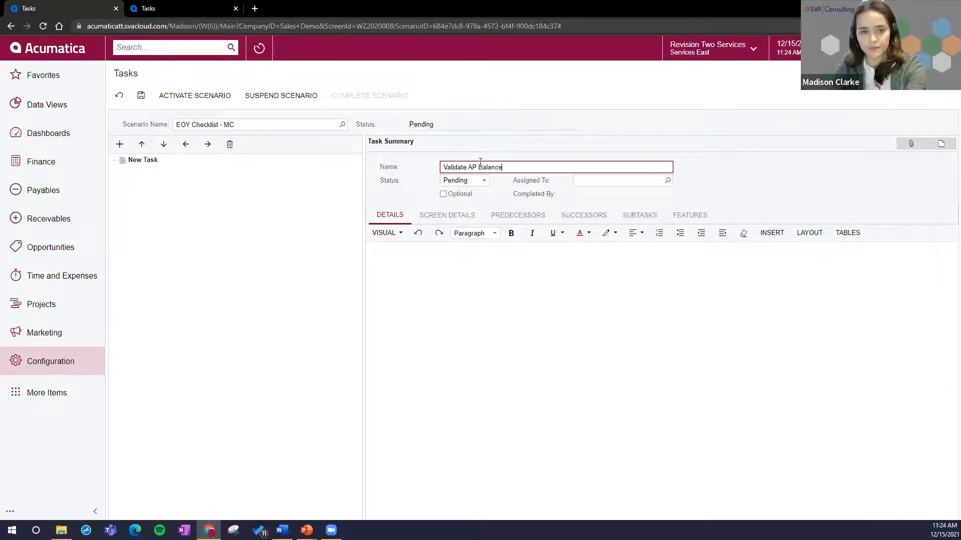
type("s Against GL")
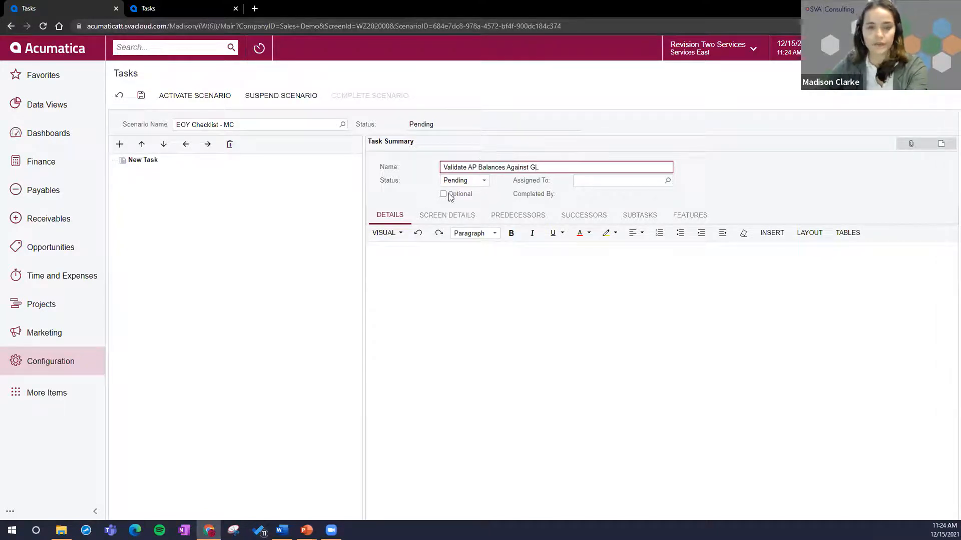
left_click(393, 219)
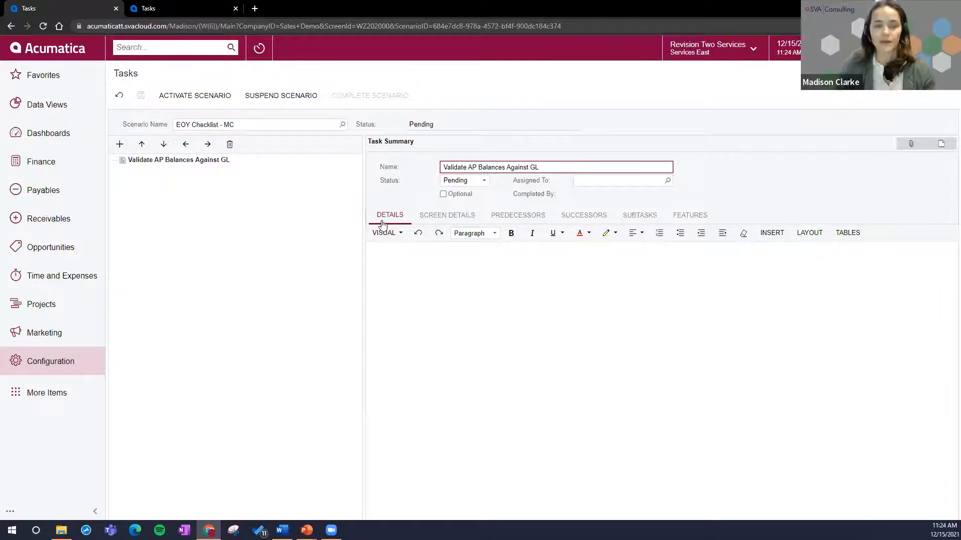
Step: Add a subtask named "Validate AP Open Balances" under the Validate AP Balances Against GL task
left_click(120, 144)
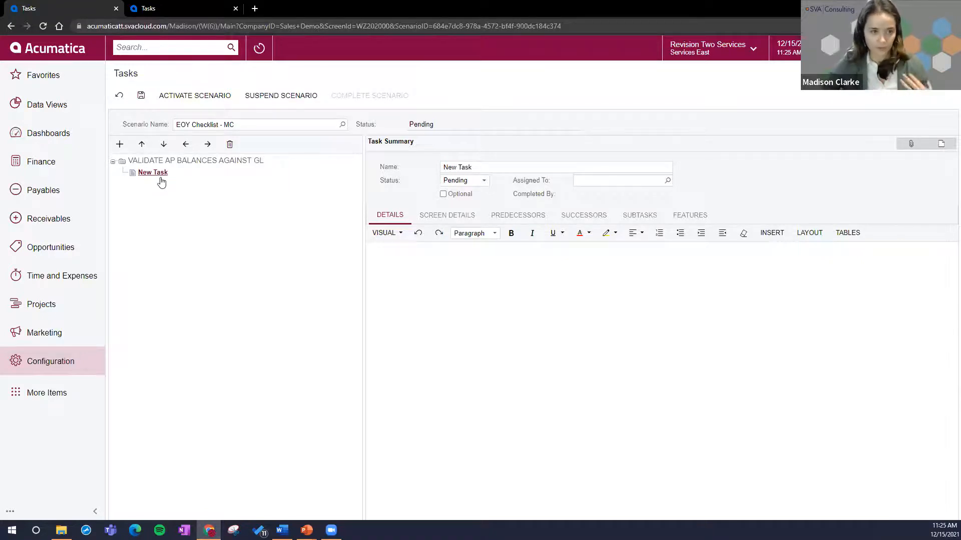
left_click(165, 161)
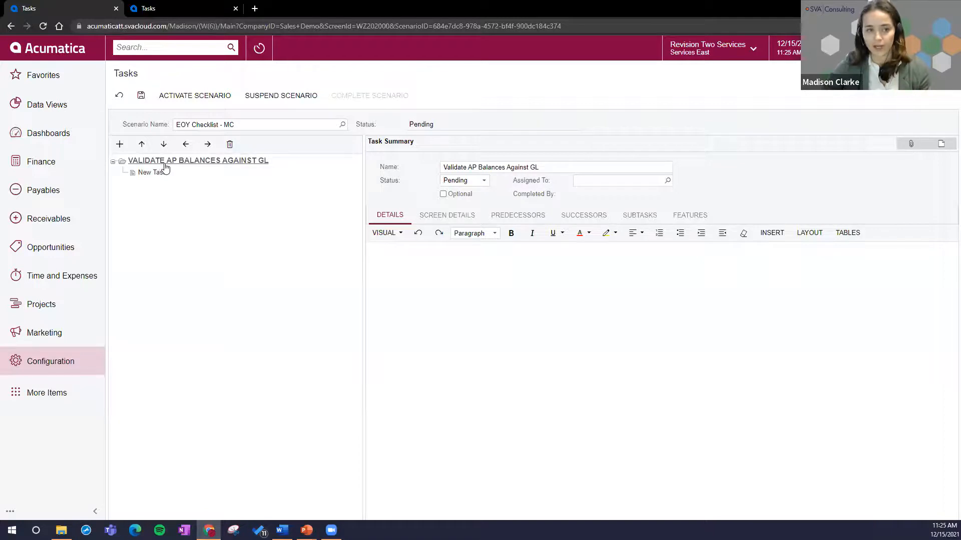
left_click(157, 173)
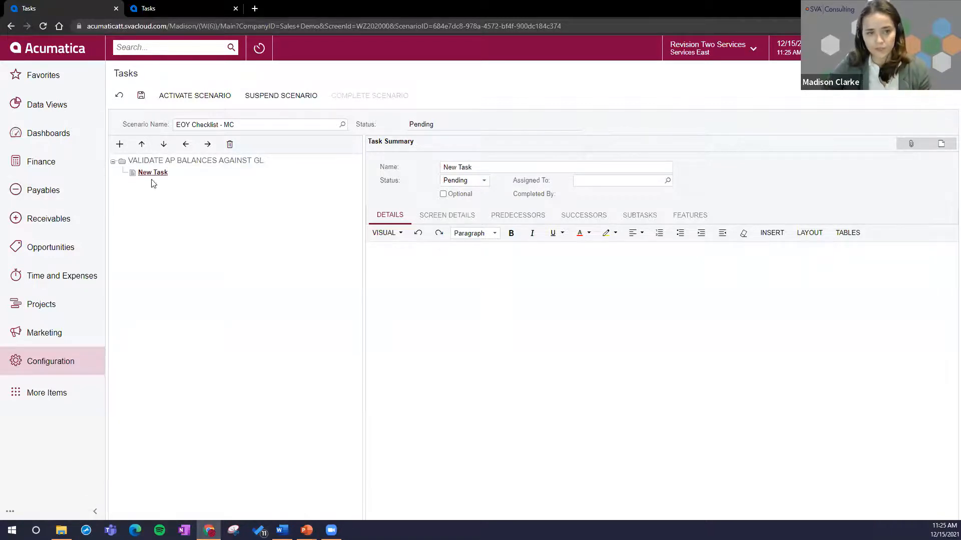
left_click(561, 169)
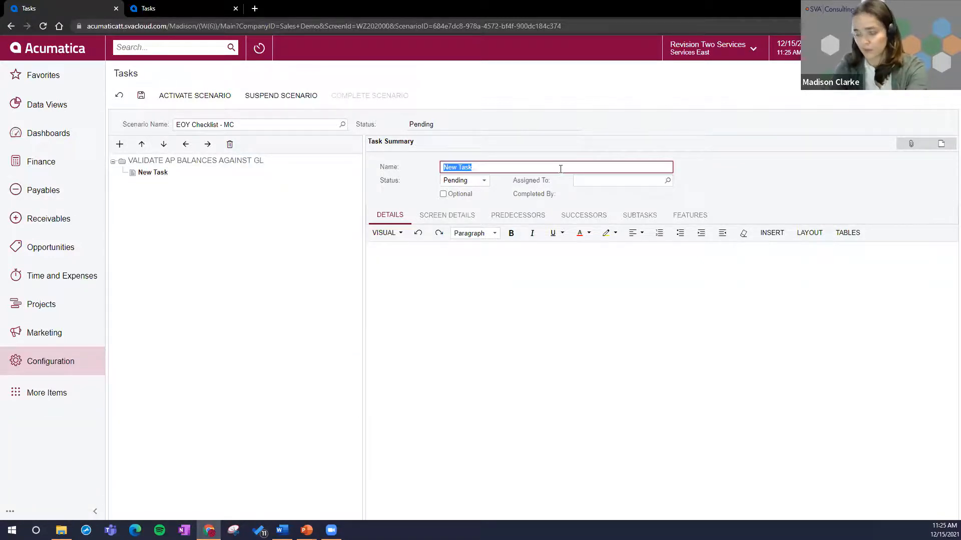
type("Val")
key("ctrl+a")
key("BackSpace")
type("Validate AP ")
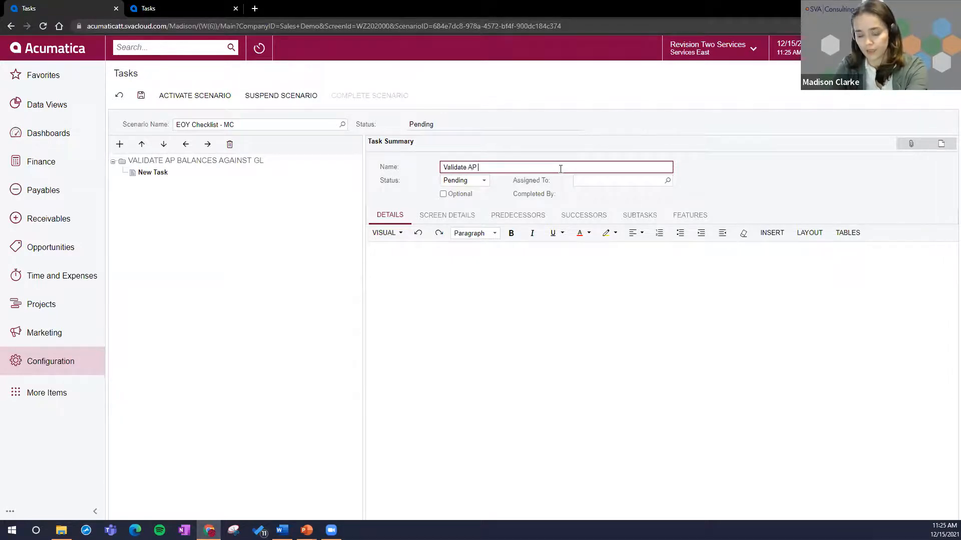
type("Open Balances")
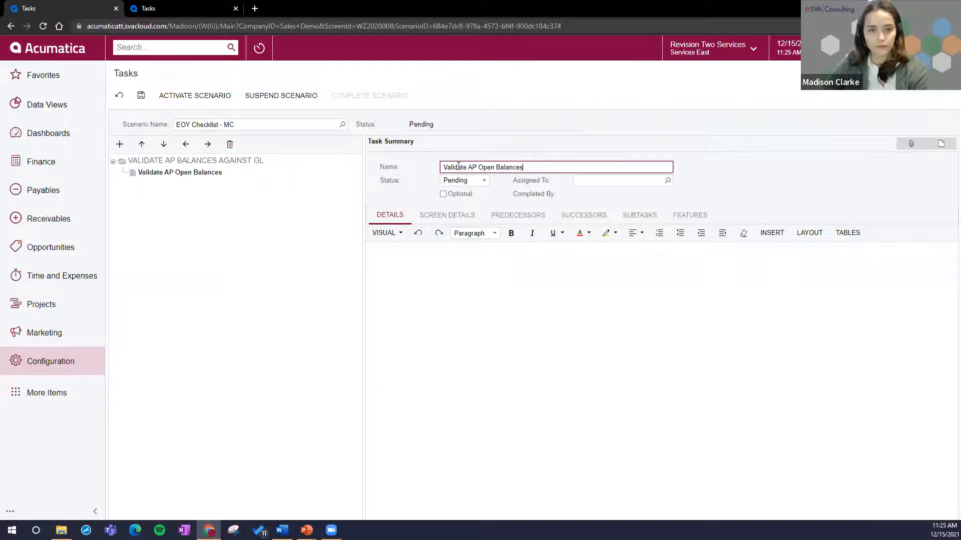
Step: Add a second subtask named "Reconcile AP to GL" under Validate AP Balances Against GL and save it
left_click(215, 160)
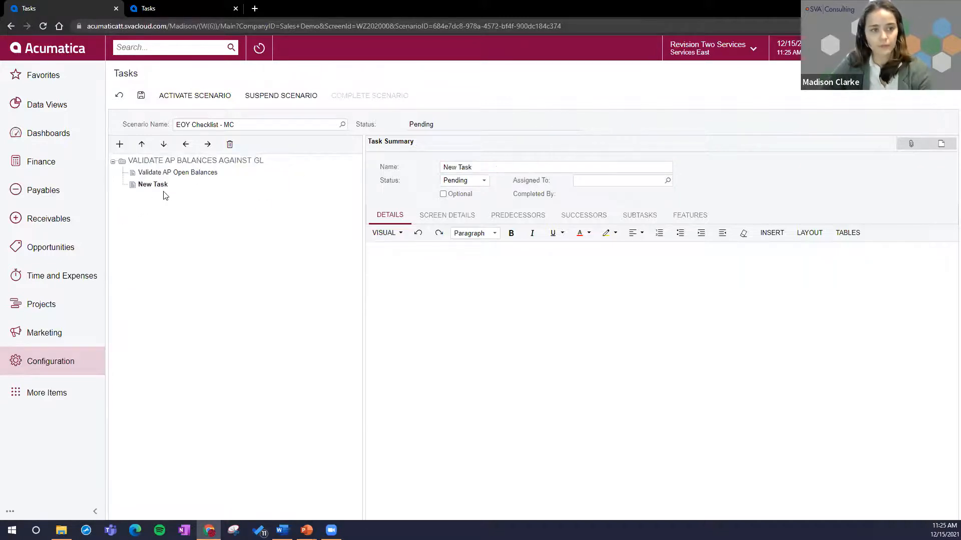
left_click(559, 167)
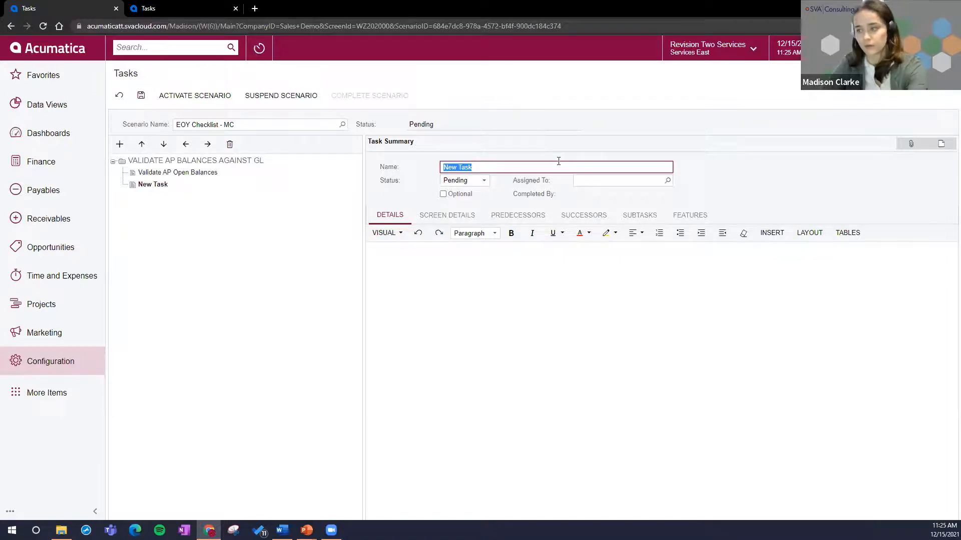
type("Rec")
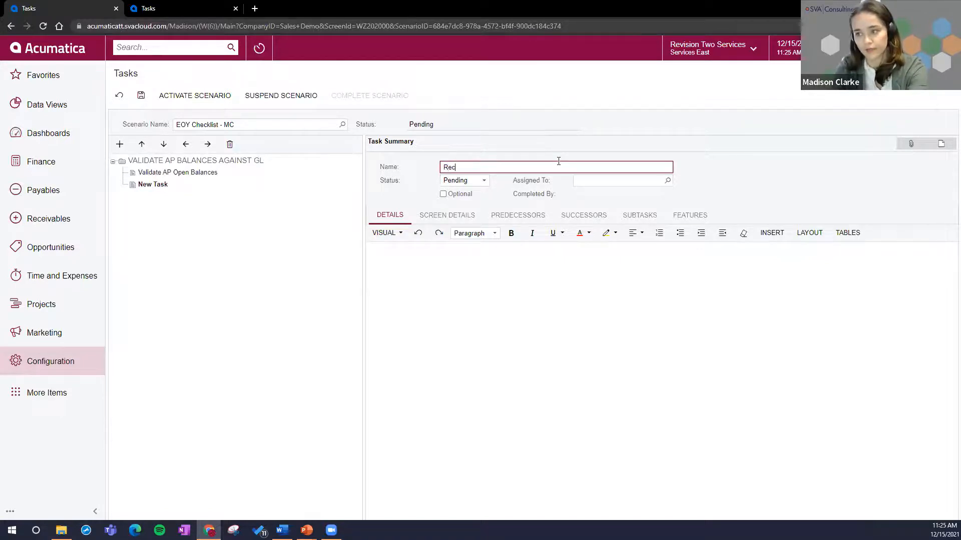
type("oncile Ap to")
type("to GL")
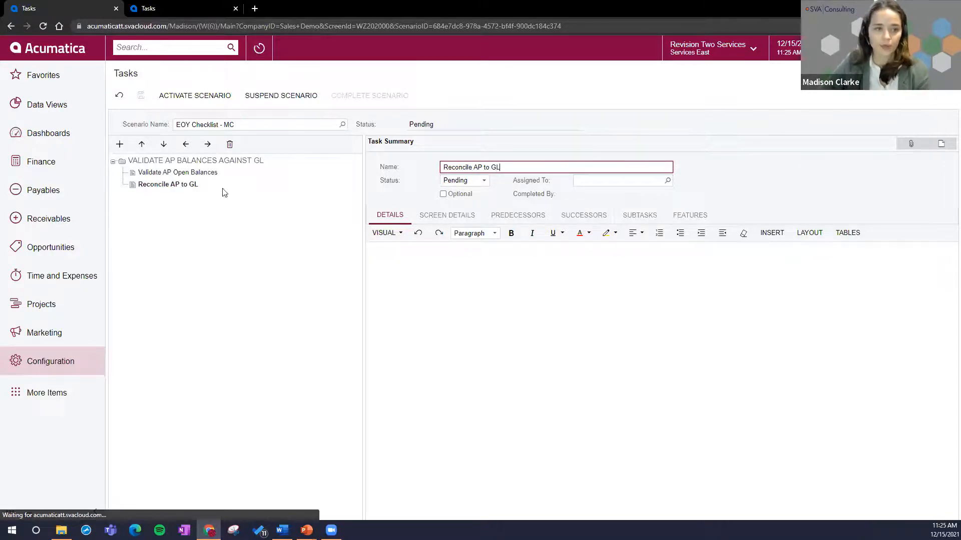
Step: Paste the HTML from Check AP Open Balances.txt into the Validate AP Open Balances task's details, switch to Visual mode and save
left_click(210, 173)
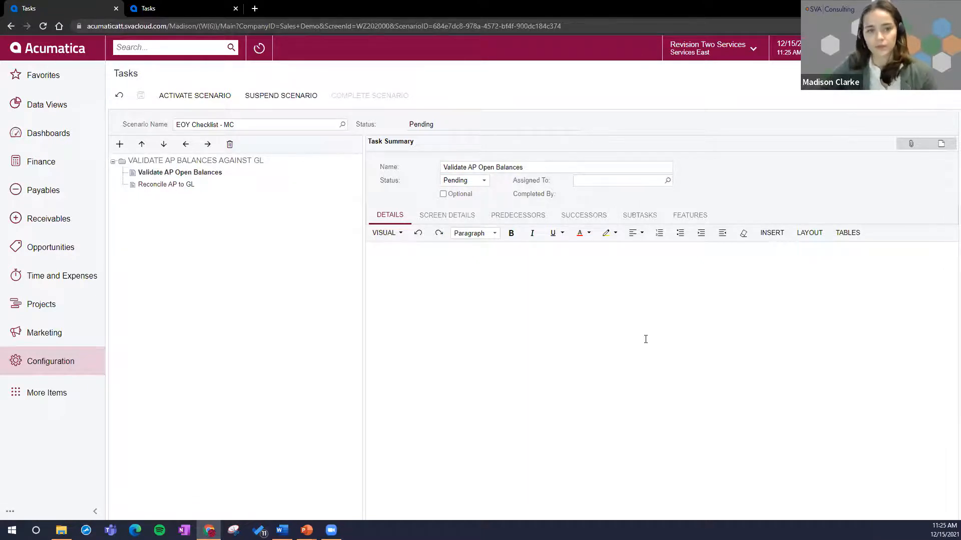
left_click(605, 345)
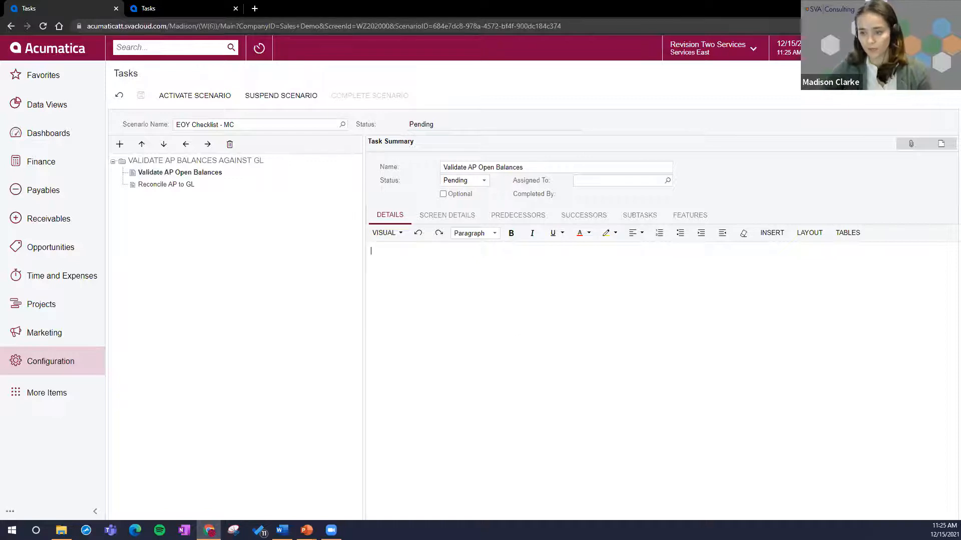
key("alt+Tab")
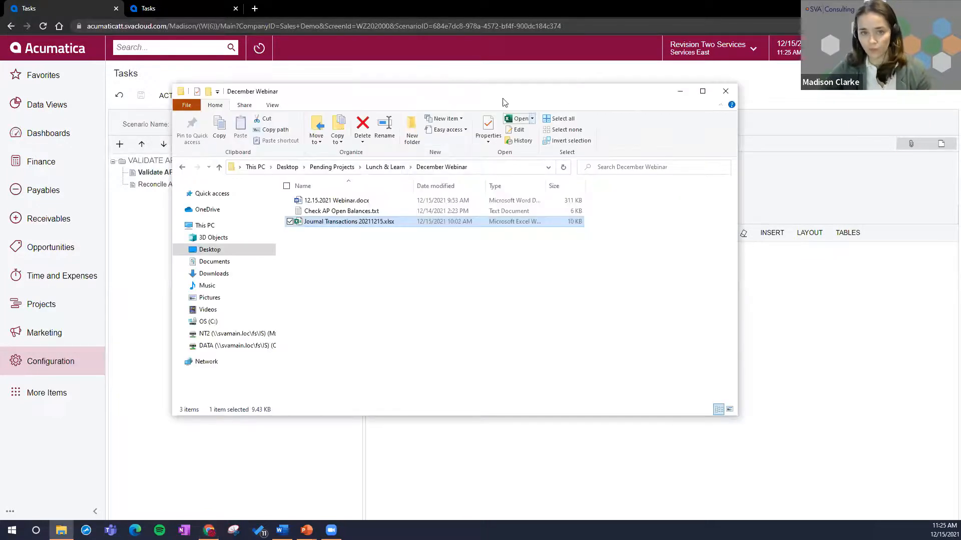
key("alt+Tab")
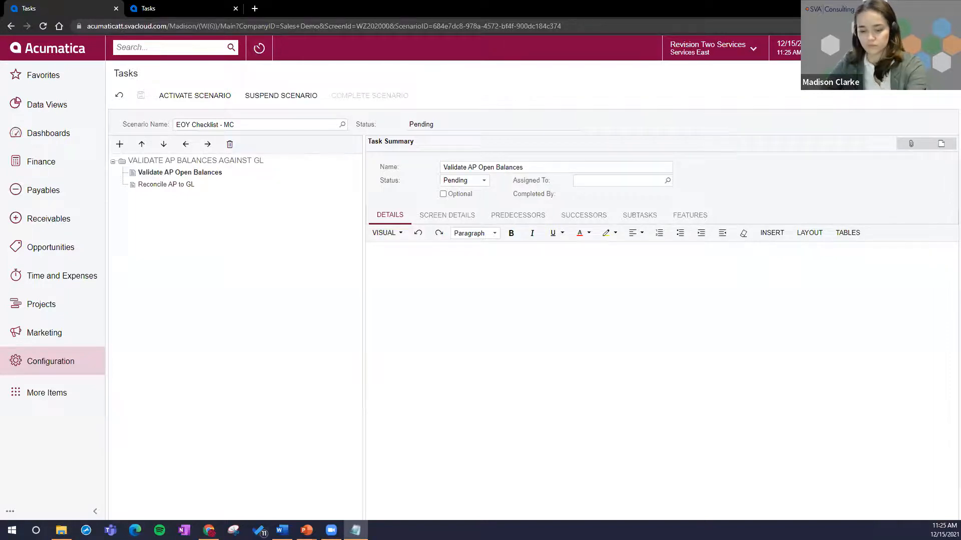
left_click(396, 232)
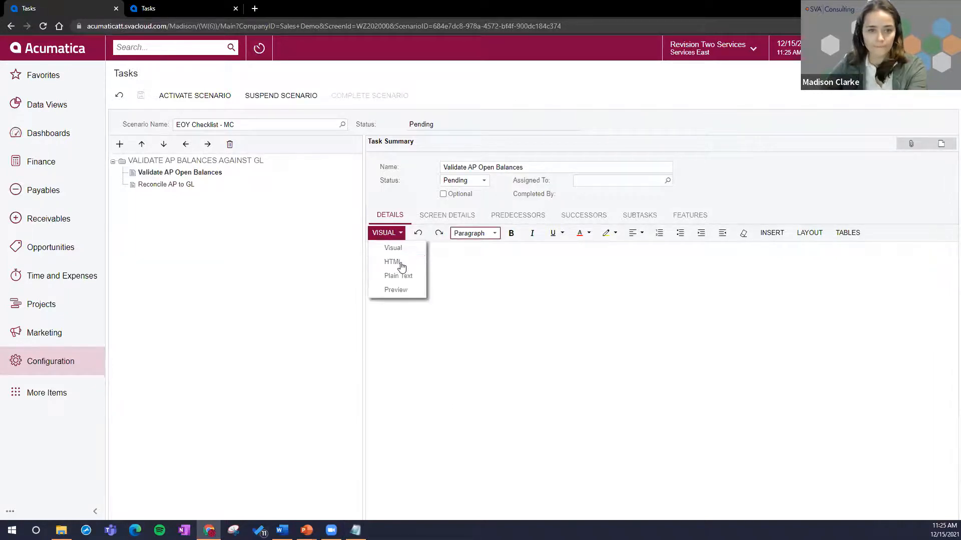
left_click(396, 261)
key("ctrl+v")
left_click(395, 223)
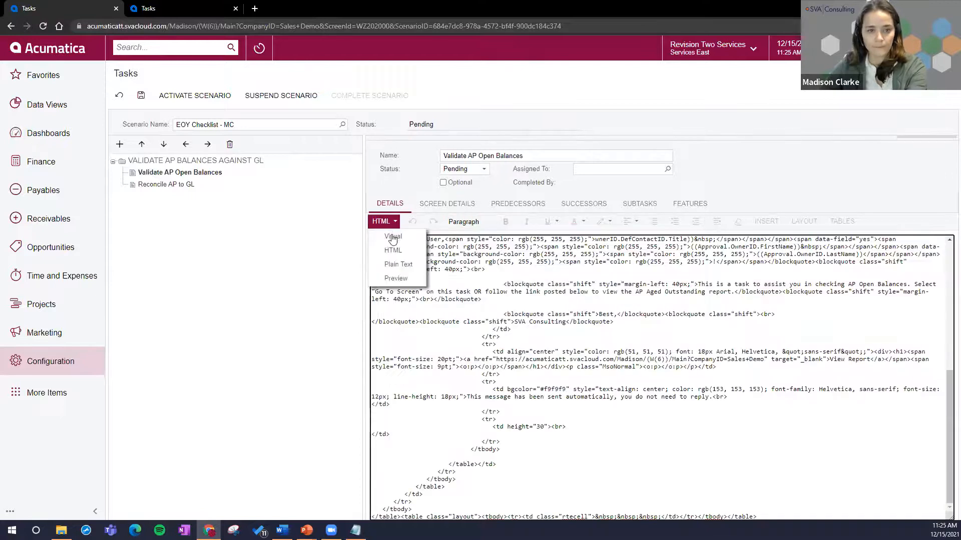
left_click(394, 238)
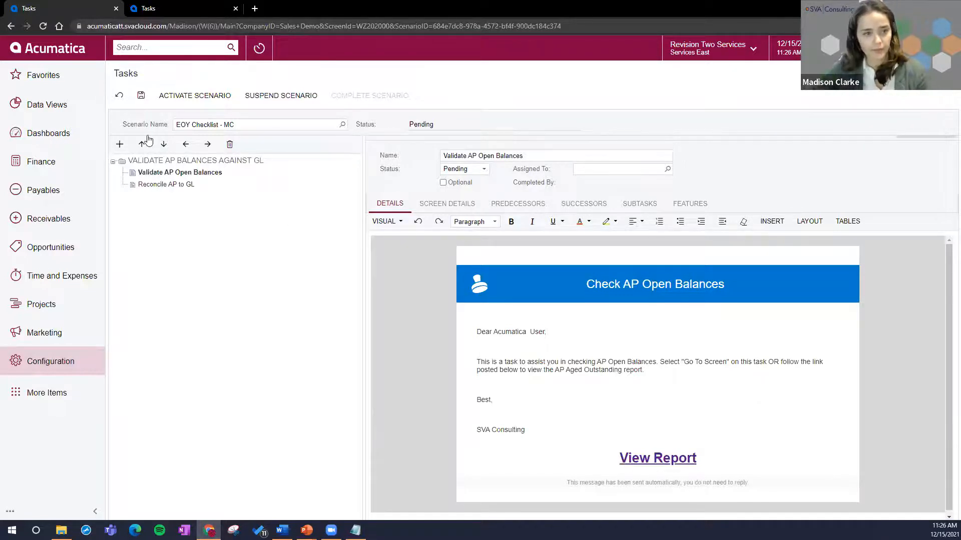
left_click(140, 96)
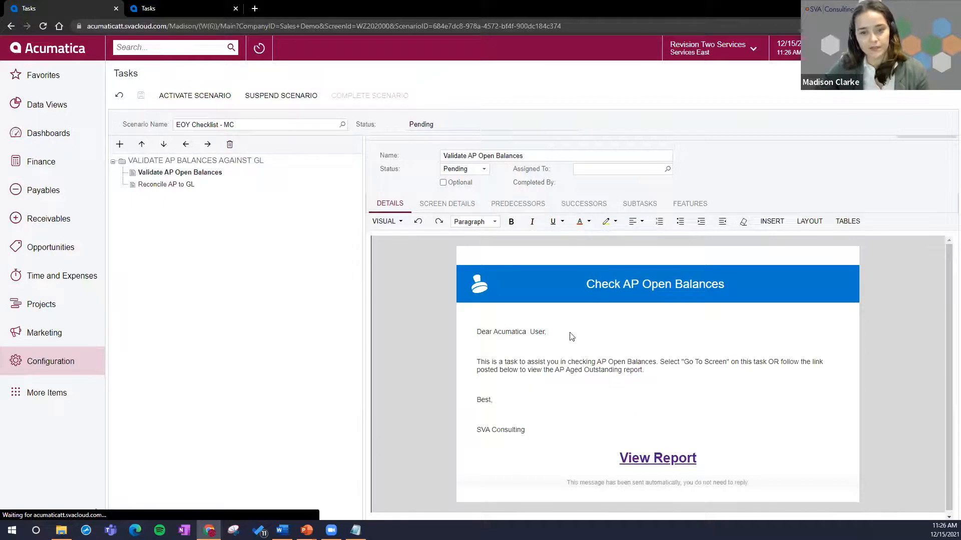
Step: Review the task's message text and the web address behind its View Report link, leaving the link unedited, and save
left_click_drag(684, 352, 486, 319)
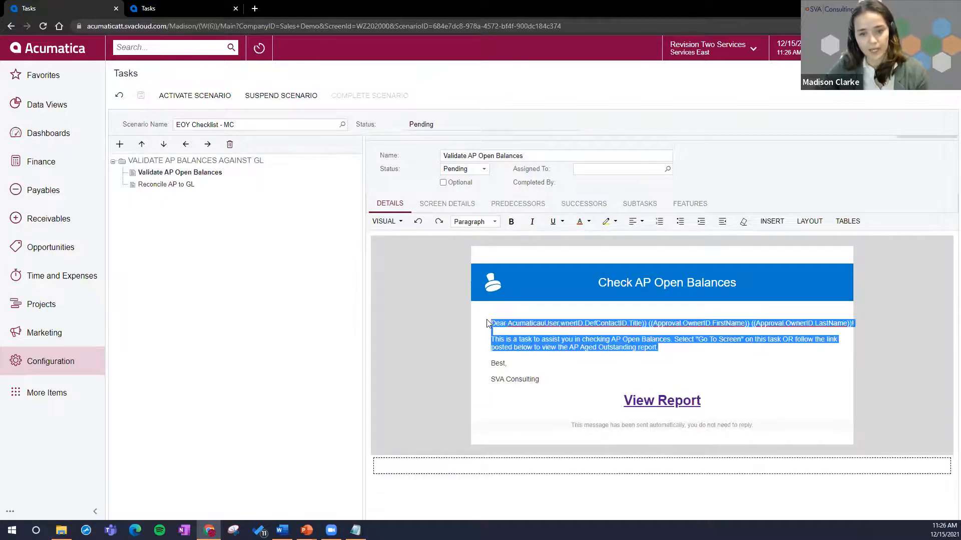
left_click(769, 361)
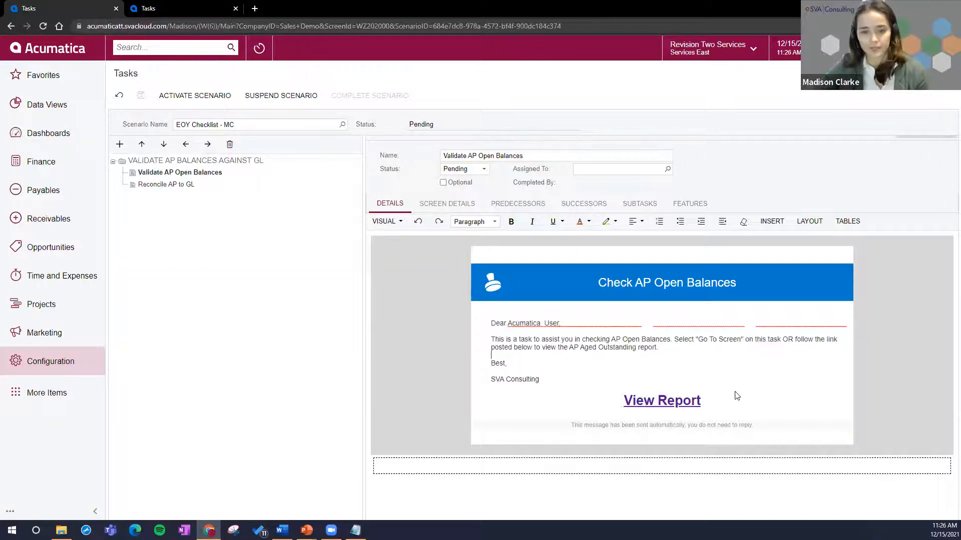
left_click(666, 403)
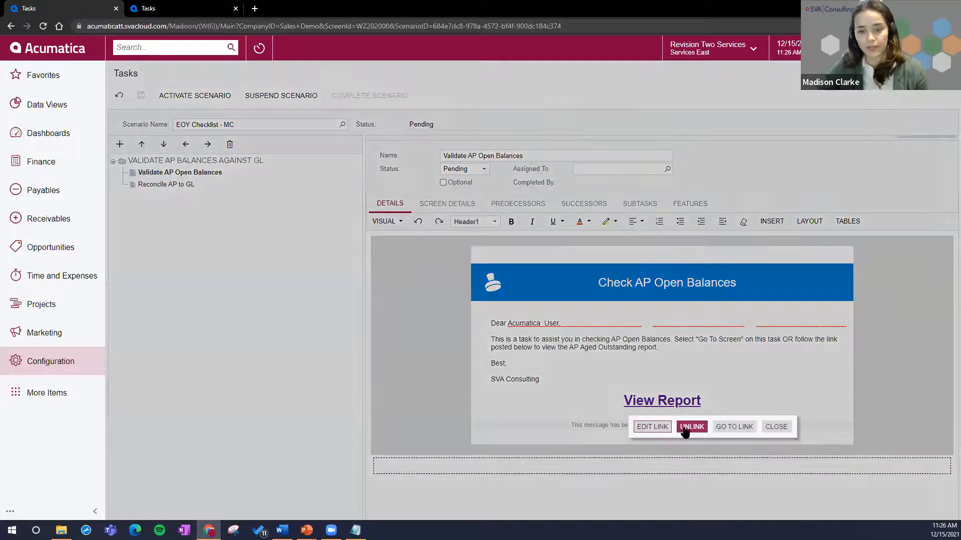
left_click(654, 427)
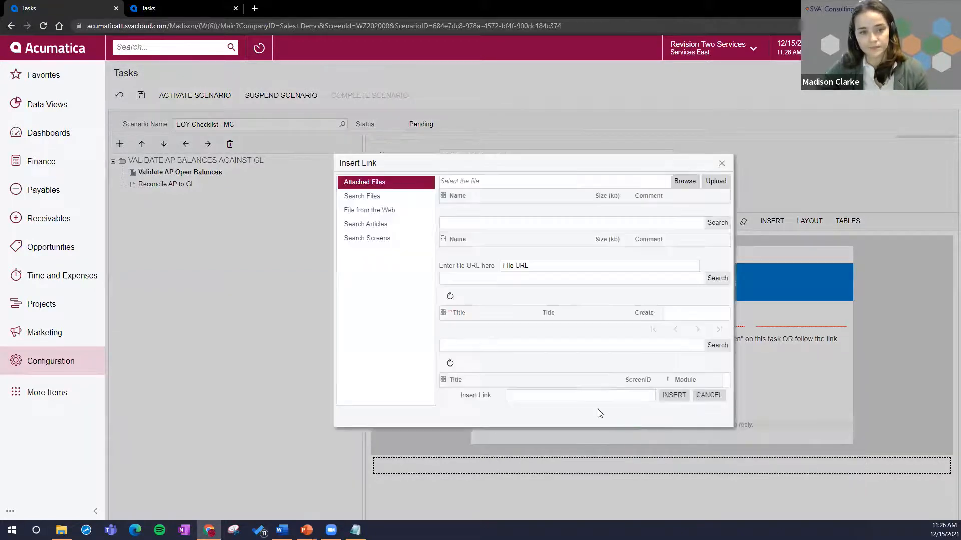
triple_click(568, 181)
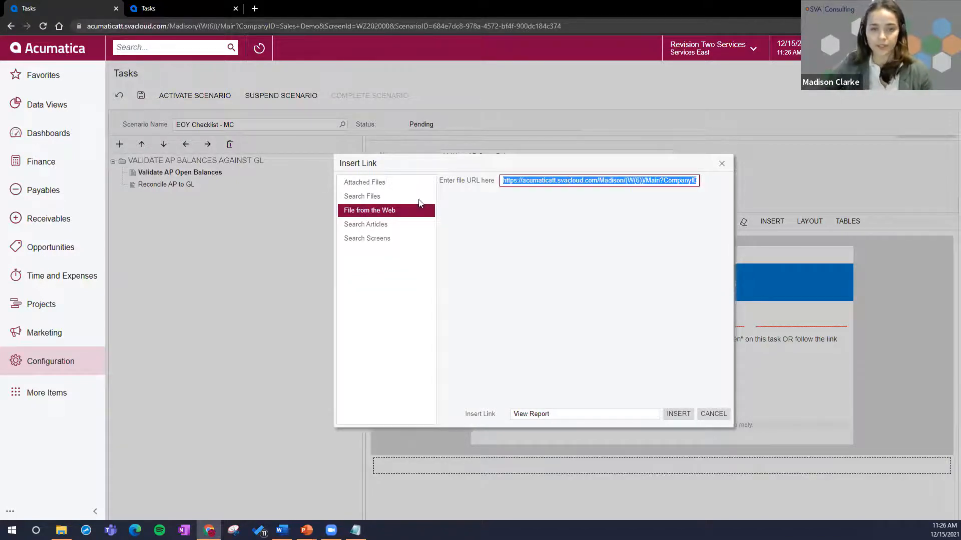
left_click(565, 412)
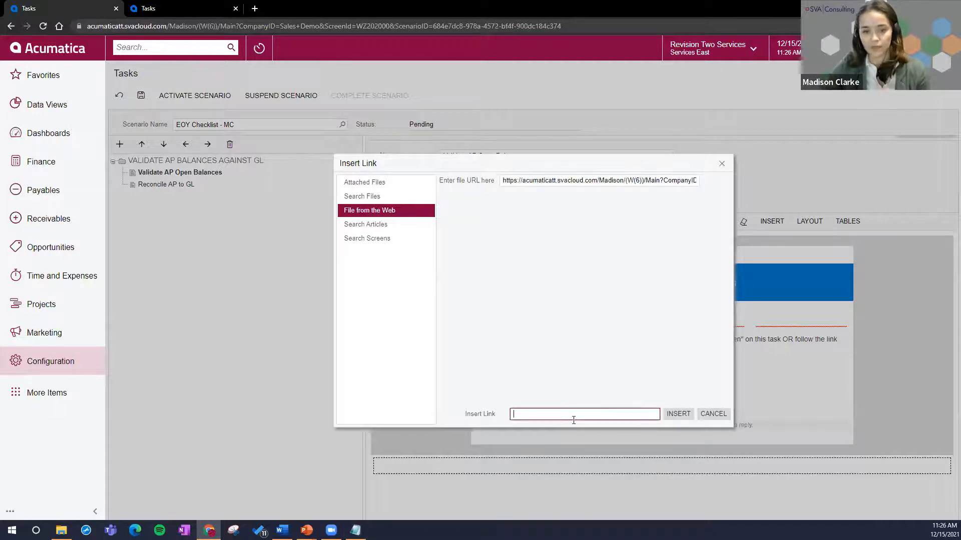
left_click(706, 415)
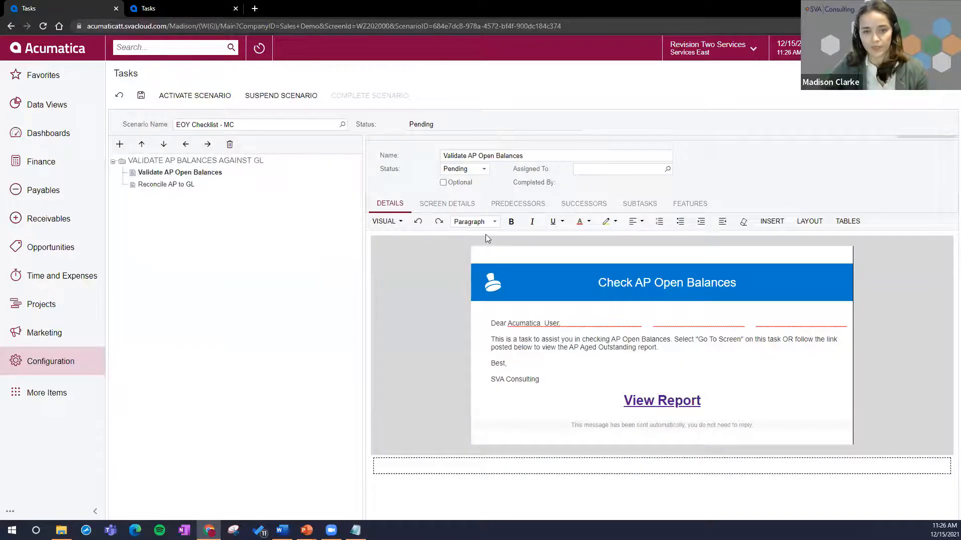
left_click(141, 95)
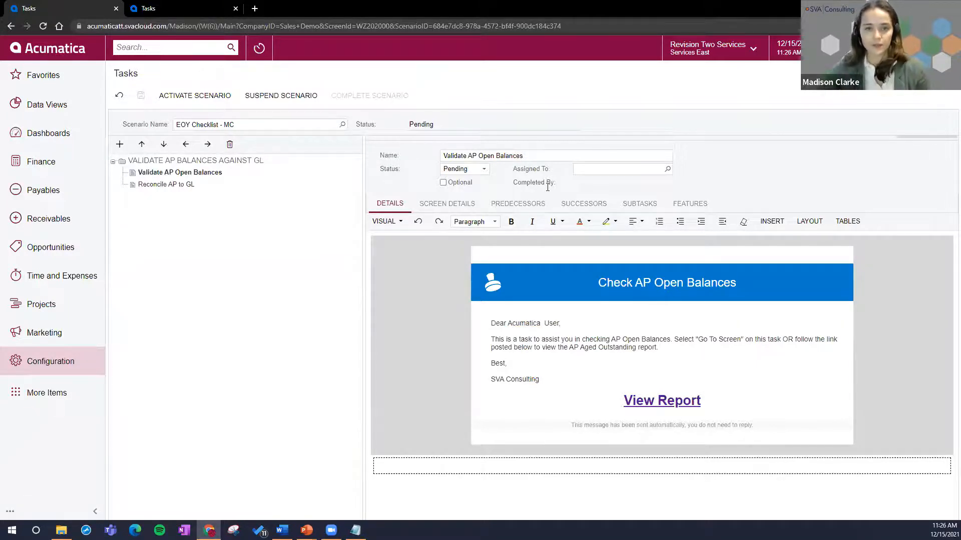
Step: Assign the Validate AP Open Balances task to the presenter's user account, searching the user list by surname
left_click(603, 170)
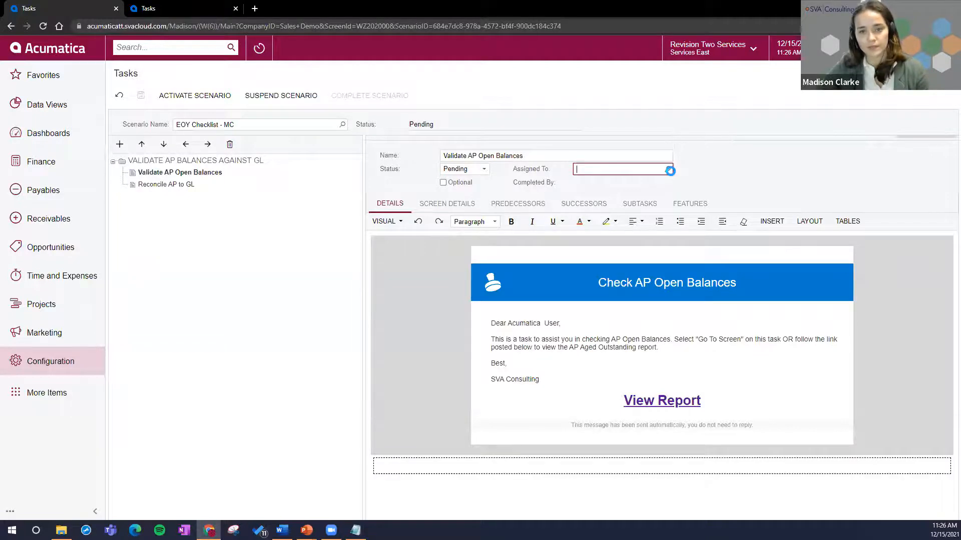
left_click(668, 170)
type("clarke")
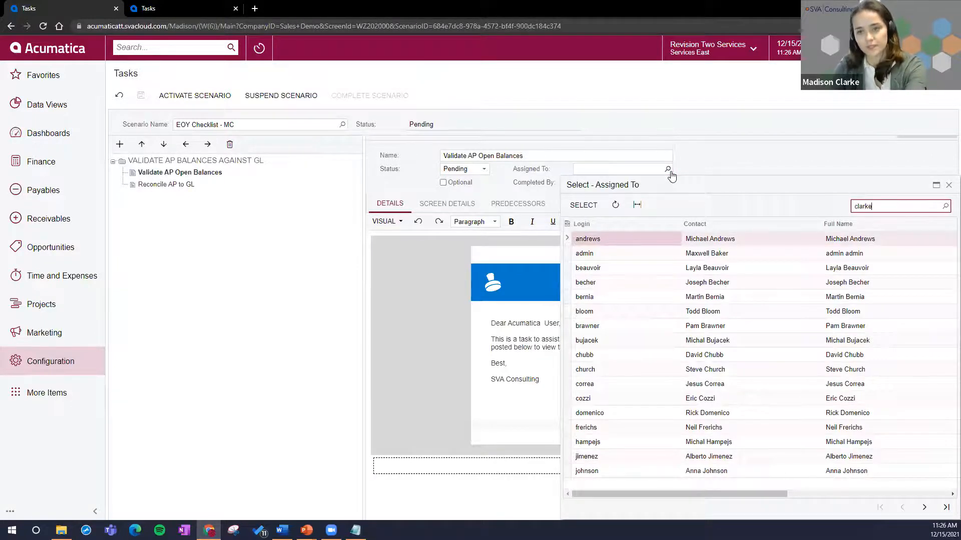
double_click(611, 240)
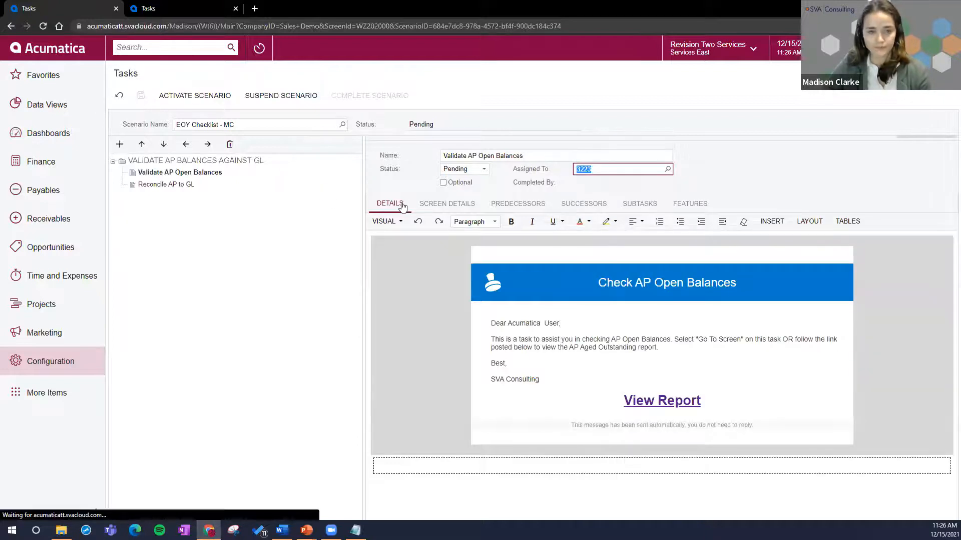
Step: Search the screen list for "ap aged period", link screen AP630500 to the Validate AP Open Balances task and save
left_click(443, 204)
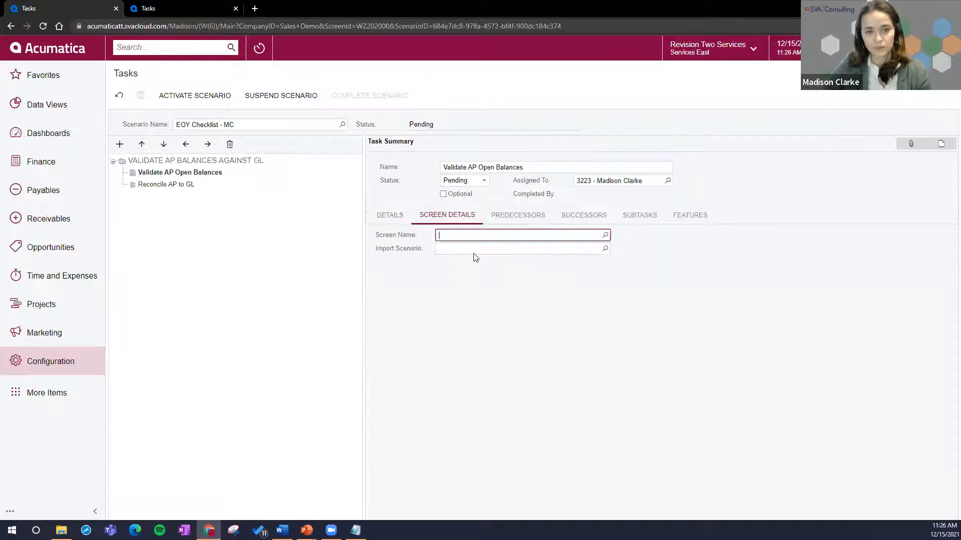
left_click(607, 238)
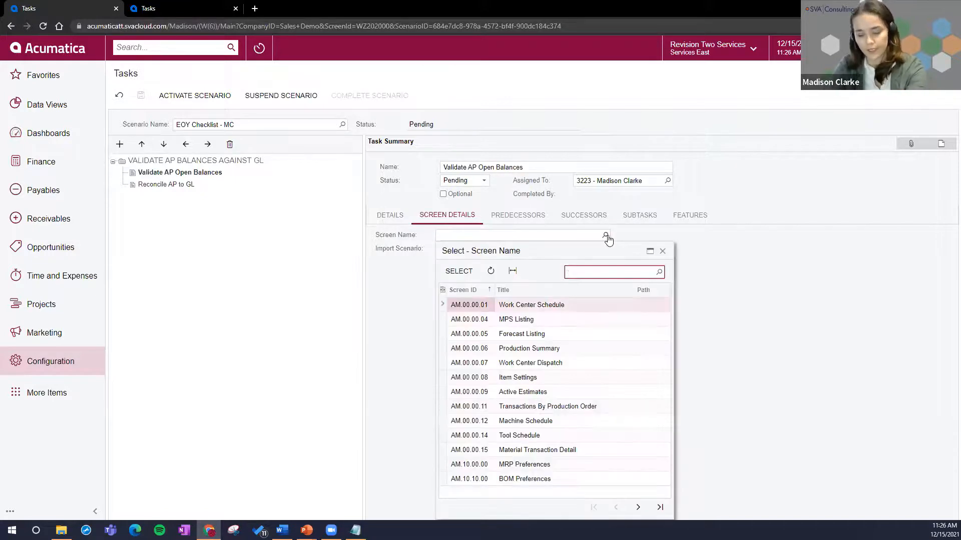
type("ap aged period")
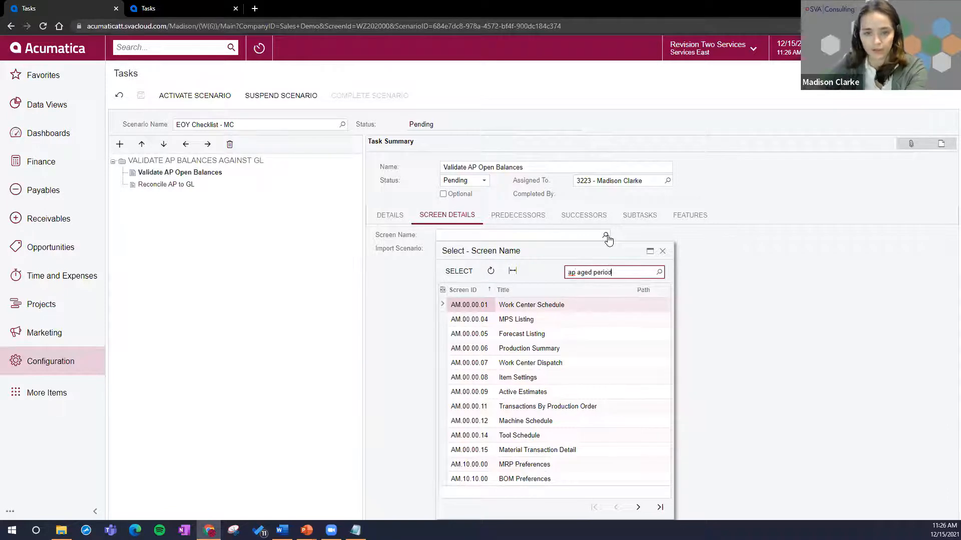
key("Return")
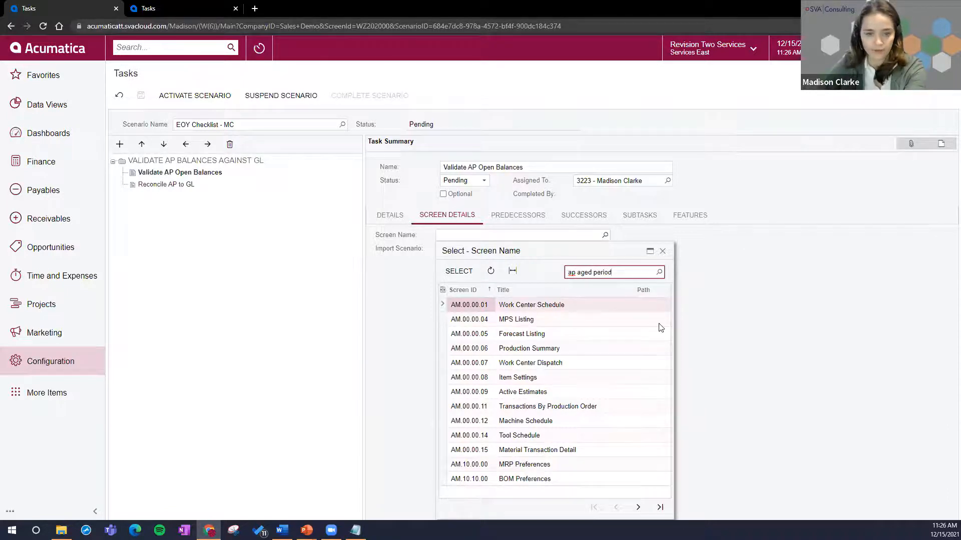
double_click(527, 303)
left_click(141, 95)
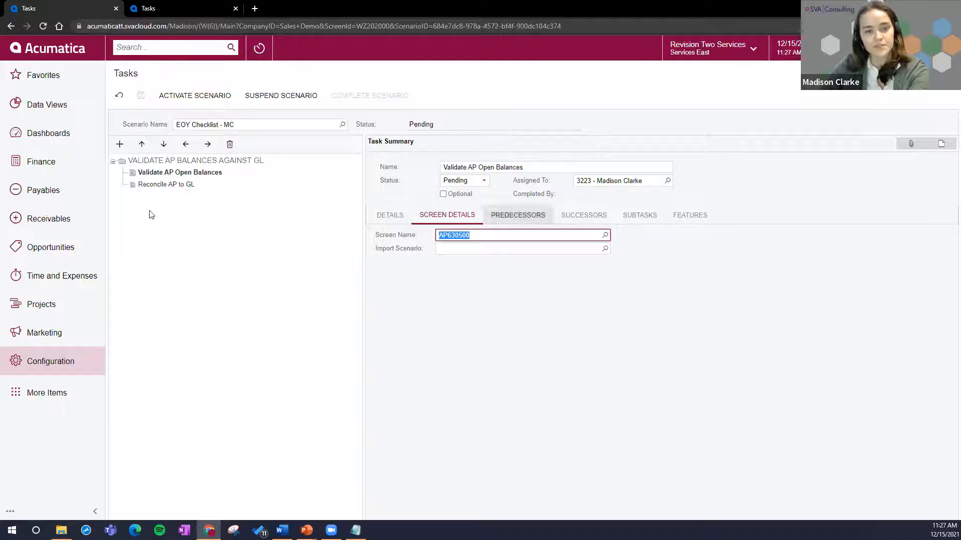
Step: Add Validate AP Open Balances as predecessor of Reconcile AP to GL, save, and check the successors of Validate AP Open Balances
left_click(165, 185)
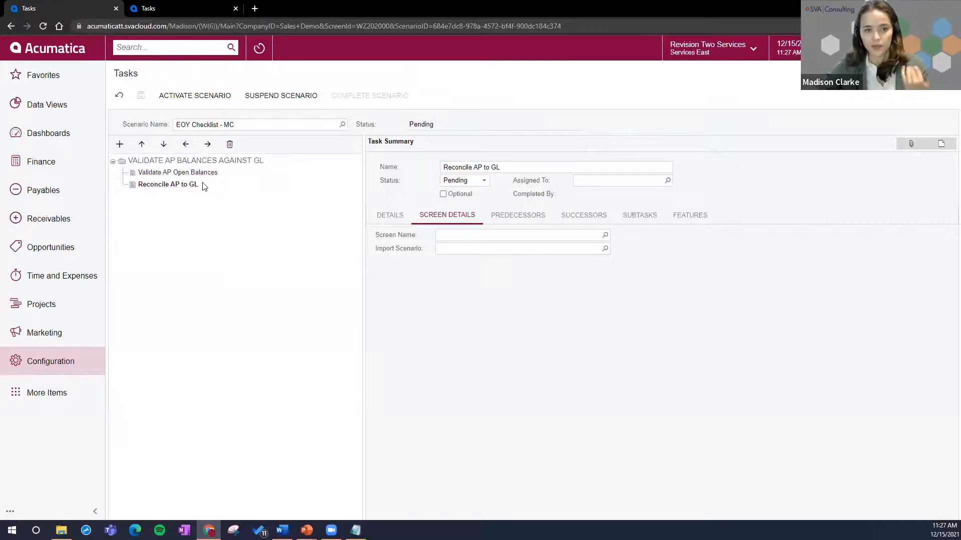
left_click(534, 216)
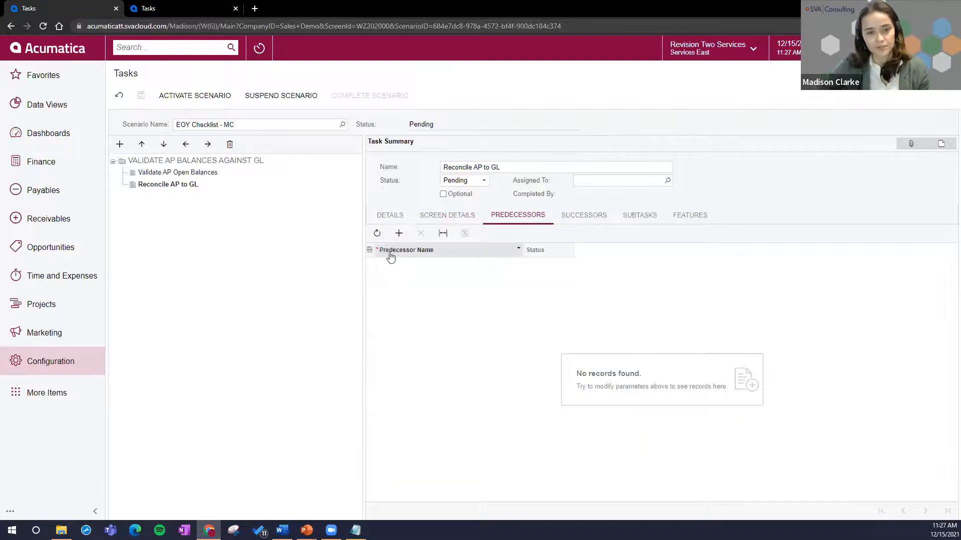
left_click(398, 233)
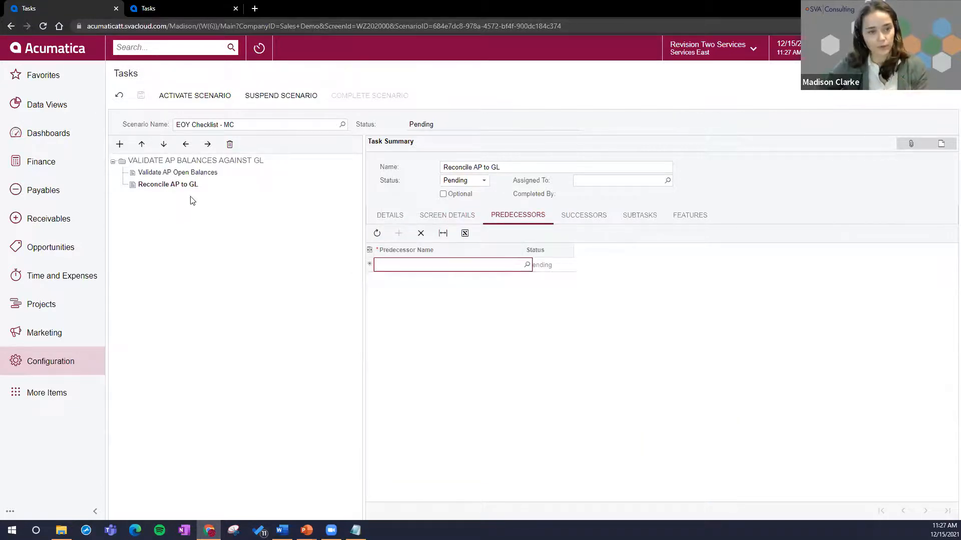
left_click(527, 265)
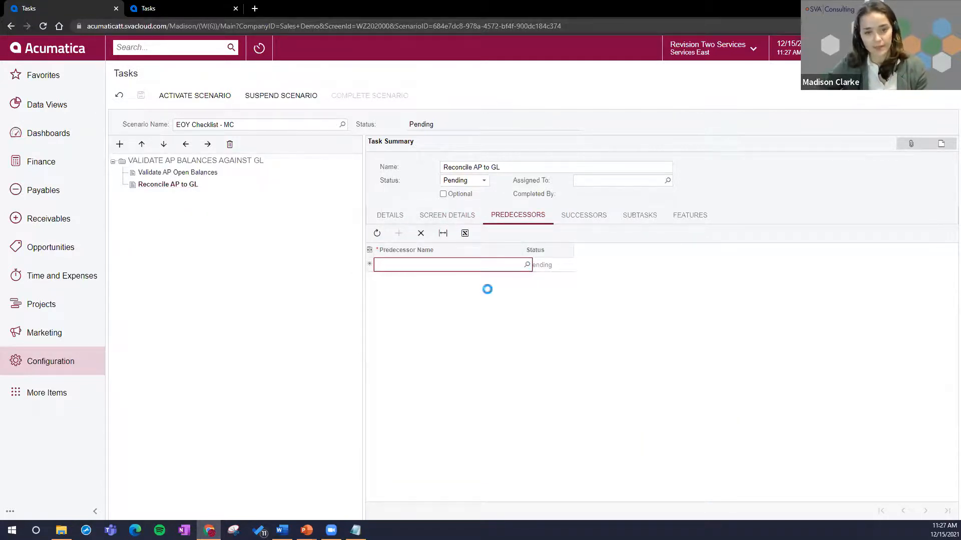
double_click(431, 359)
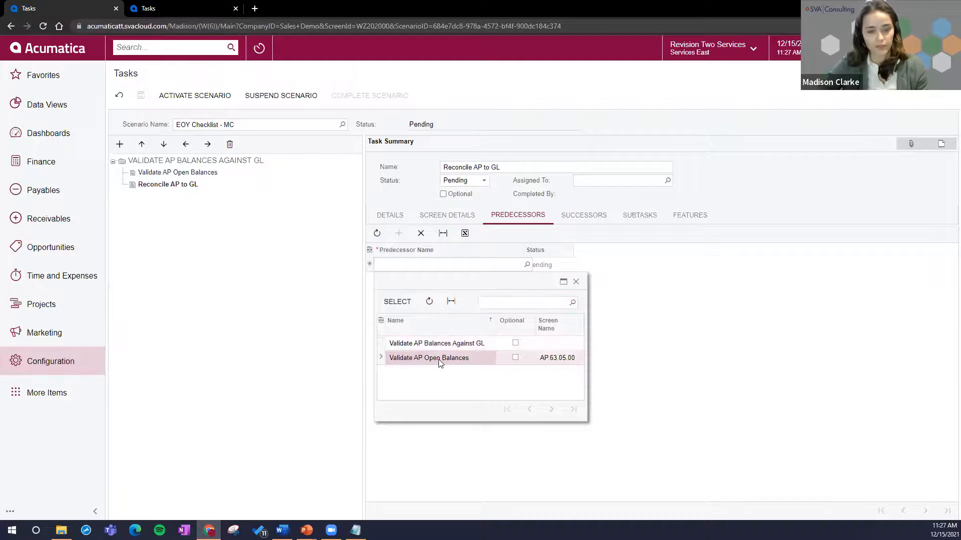
left_click(138, 102)
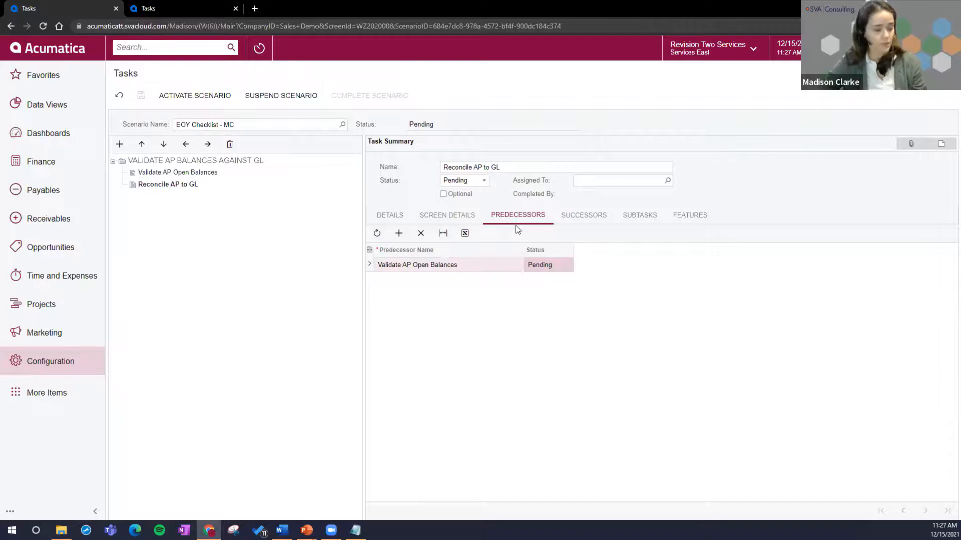
left_click(200, 173)
left_click(583, 218)
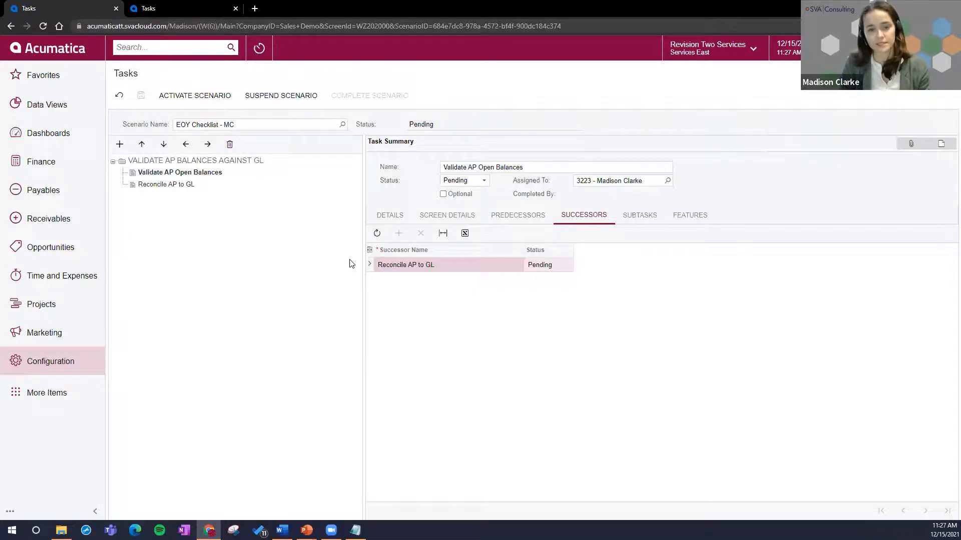
Step: Paste the AP control account validation instructions from Word into the Reconcile AP to GL task's details and highlight the two report steps
left_click(186, 184)
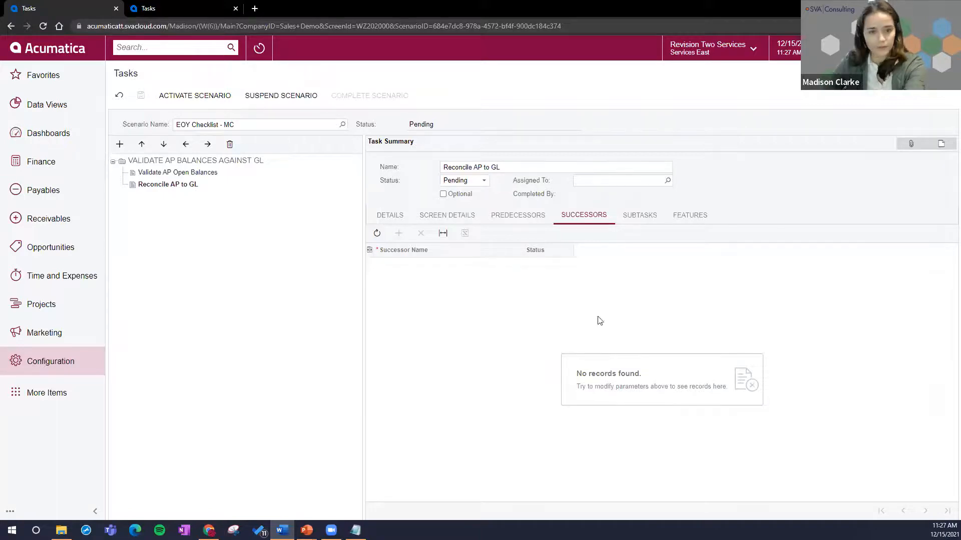
left_click(401, 216)
left_click(435, 295)
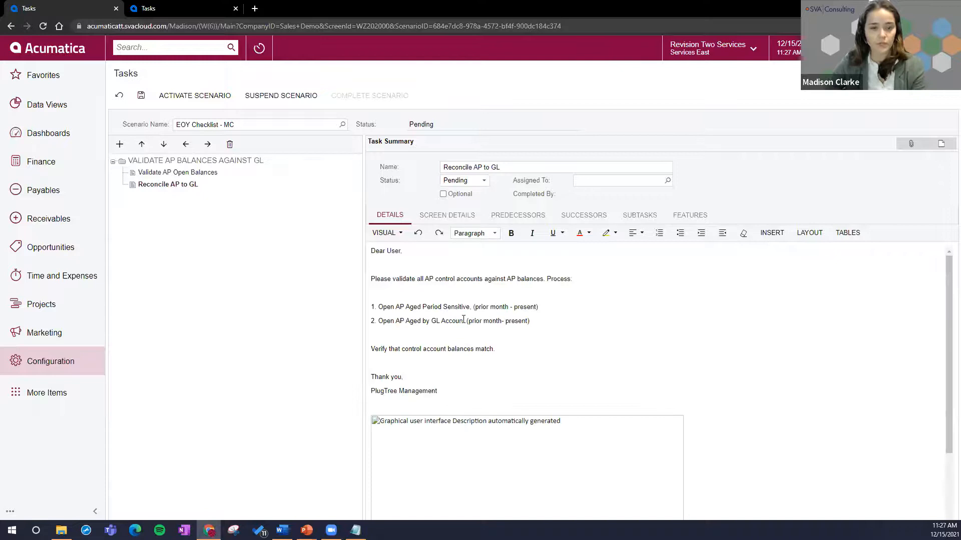
left_click_drag(548, 326, 373, 307)
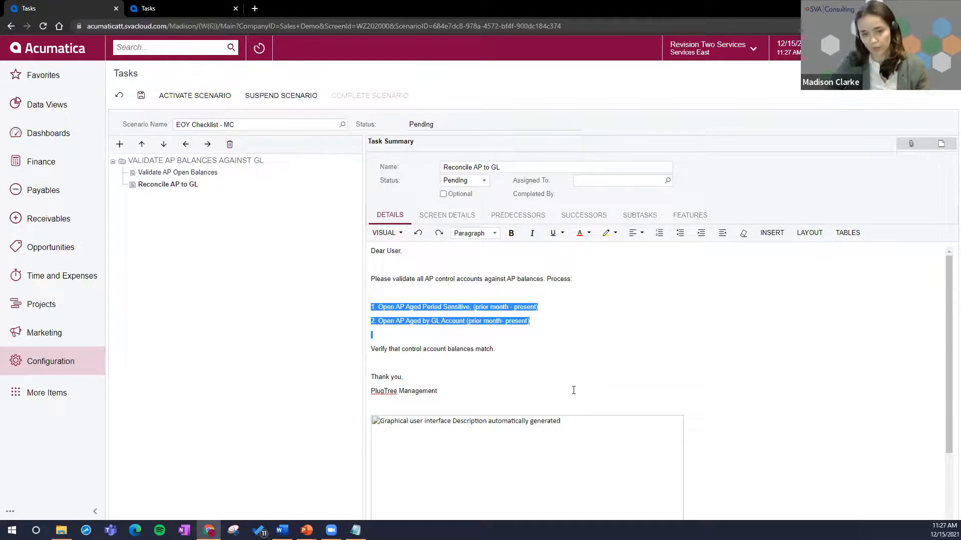
Step: Paste the Payables menu screenshot with the highlighted AP reports from Word below the PlugTree Management signature and save the task
scroll(581, 407, "down", 3)
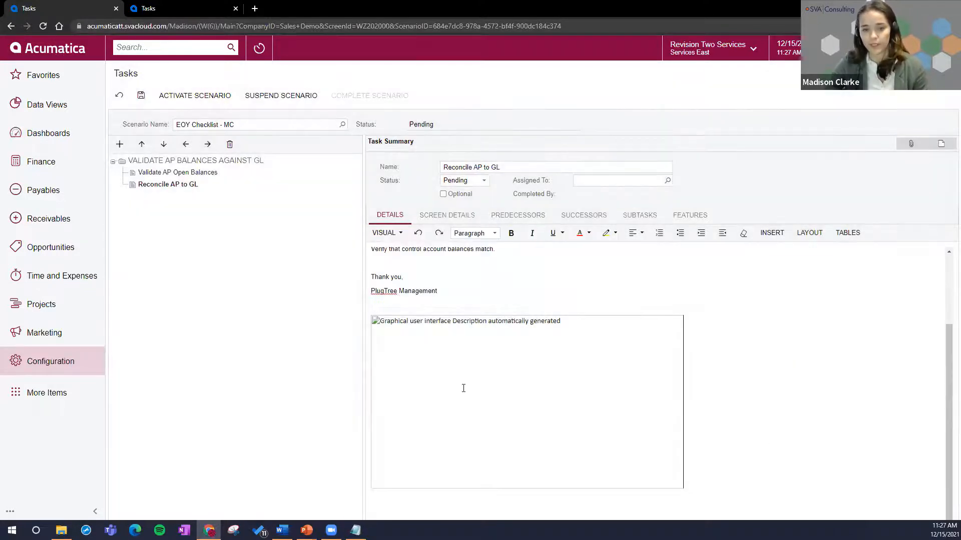
left_click(411, 385)
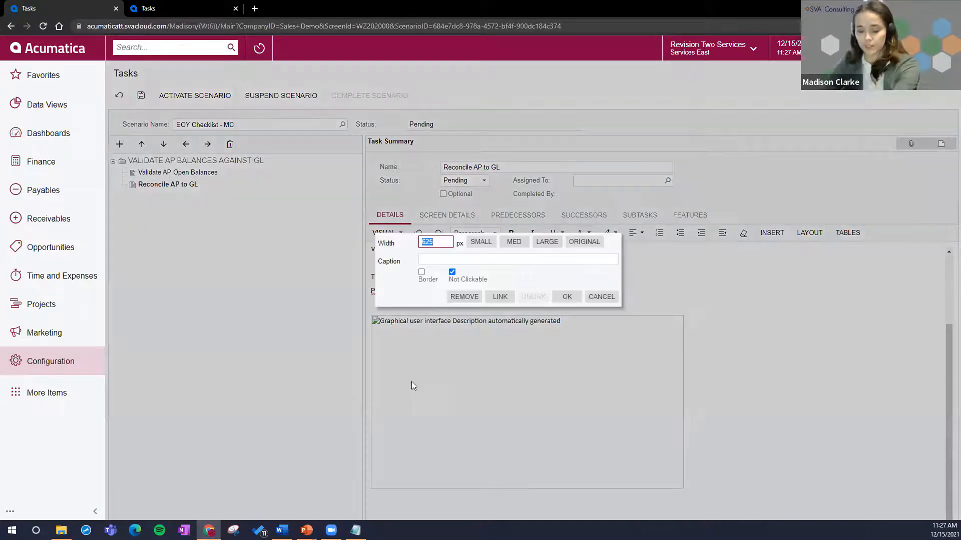
left_click(602, 297)
key("alt+Tab")
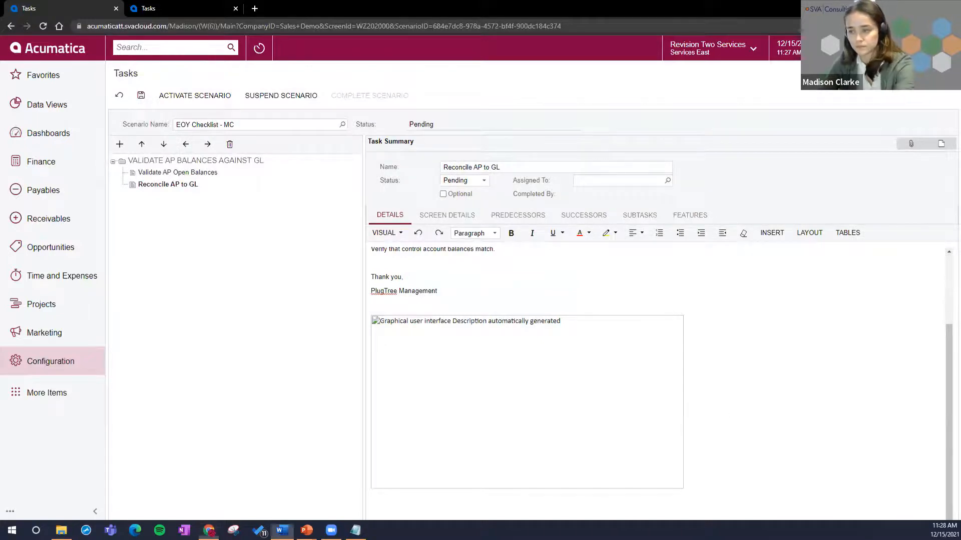
left_click(517, 293)
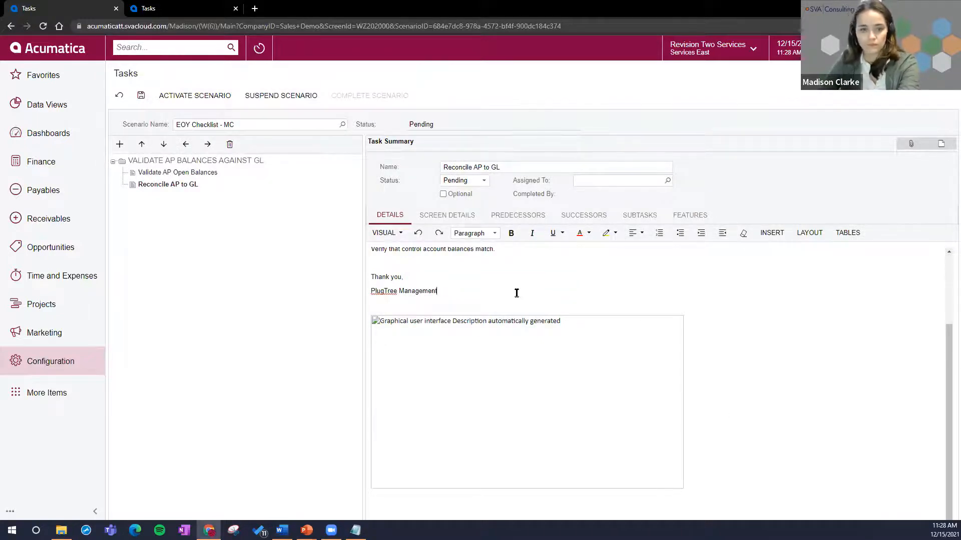
key("Return")
key("ctrl+v")
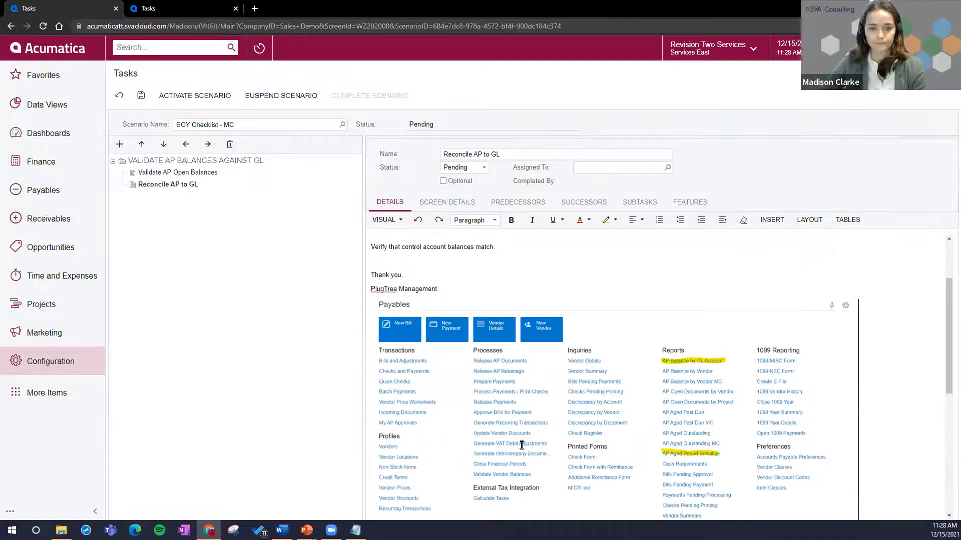
scroll(645, 320, "up", 1)
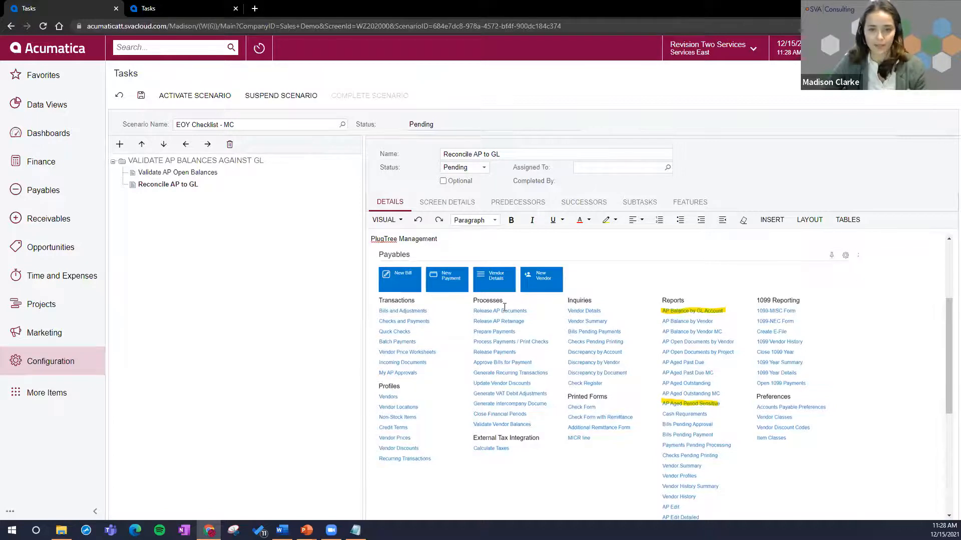
scroll(491, 298, "up", 3)
left_click(143, 97)
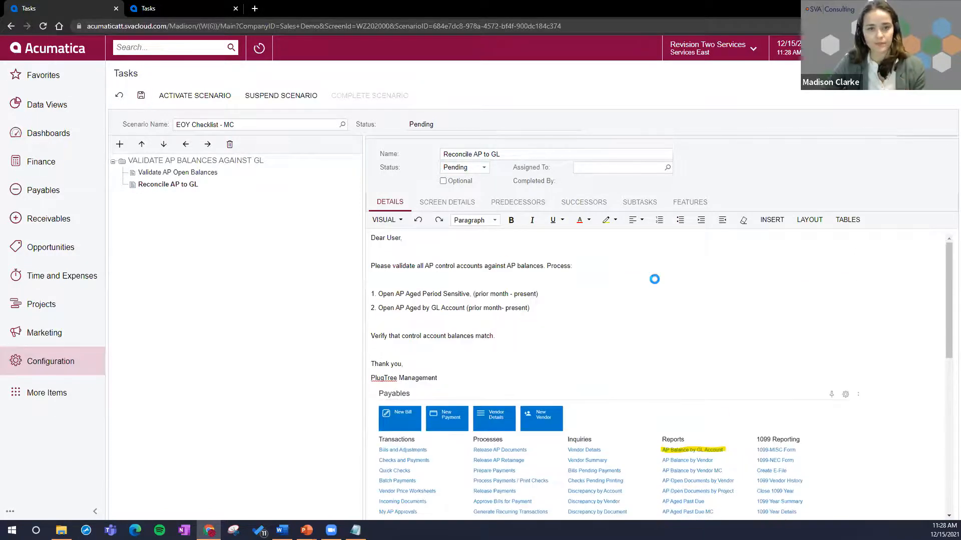
Step: Assign the Reconcile AP to GL task to the admin user and activate the EOY Checklist - MC scenario
left_click(663, 169)
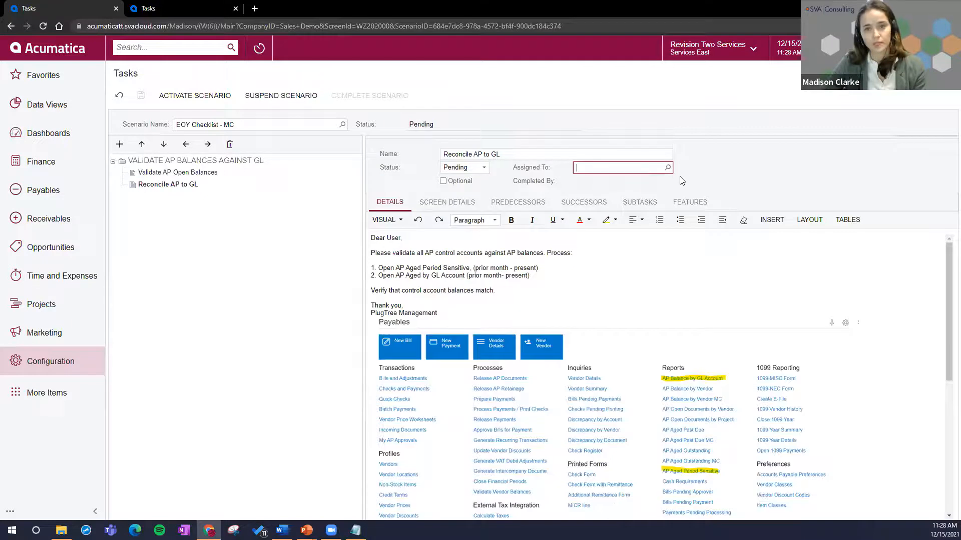
left_click(668, 170)
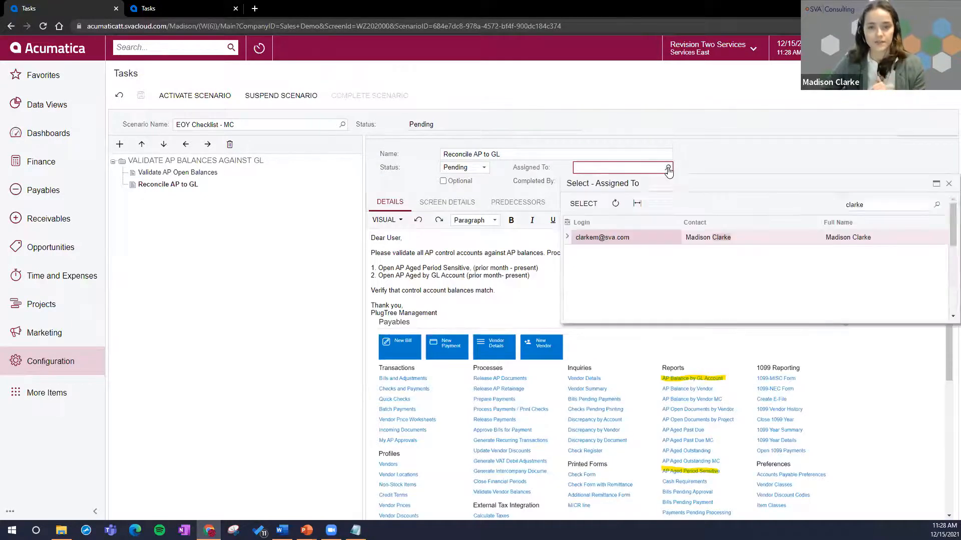
type("baker")
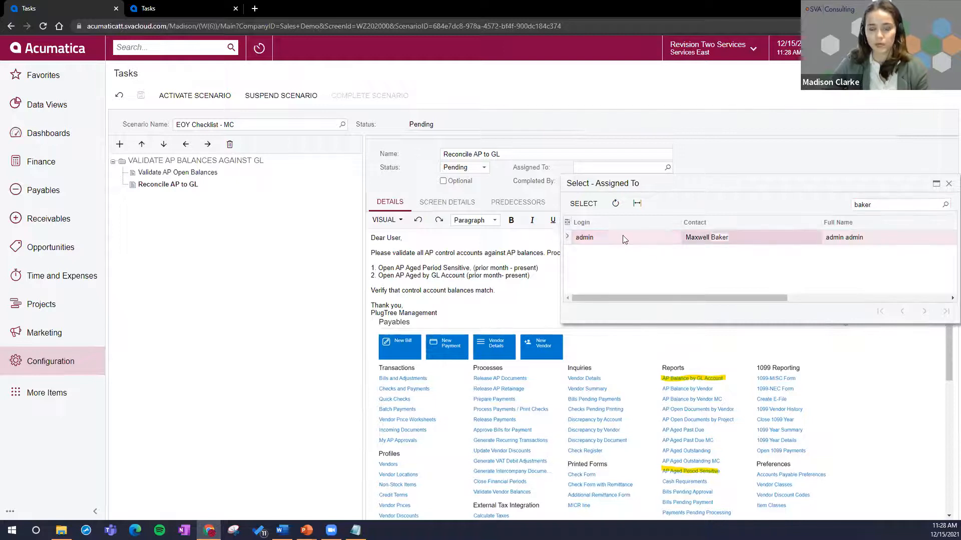
double_click(607, 235)
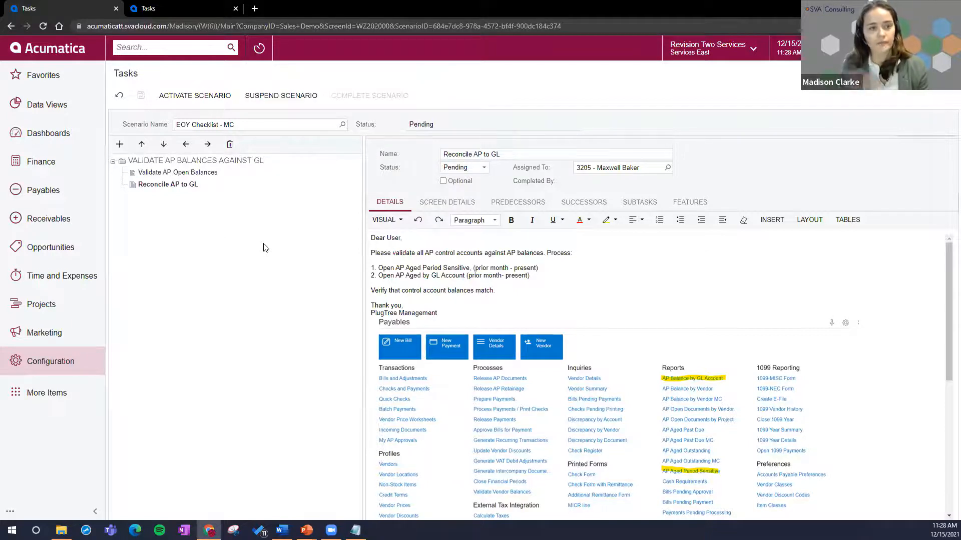
left_click(198, 98)
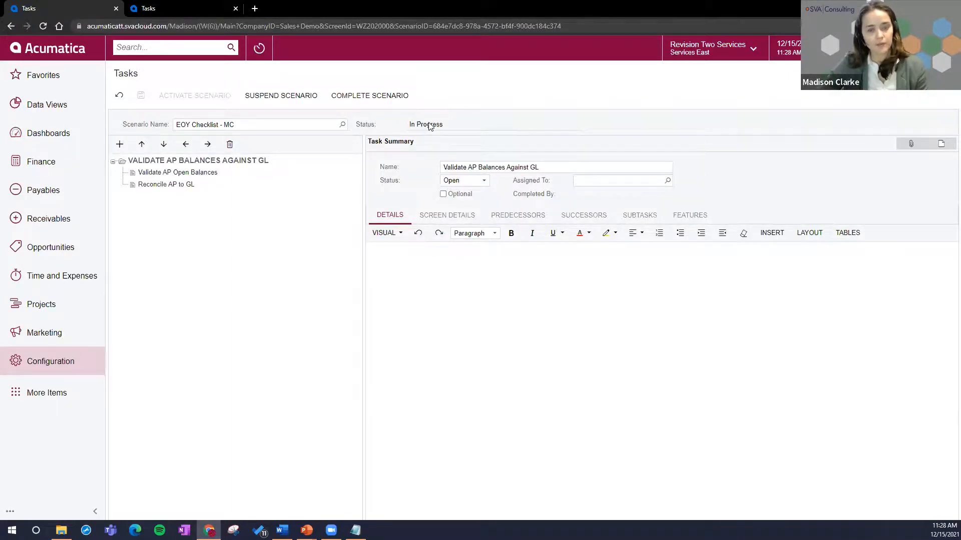
Step: Search the site for "recurrin" and open the Recurring Scenarios screen in a new browser tab
left_click(144, 47)
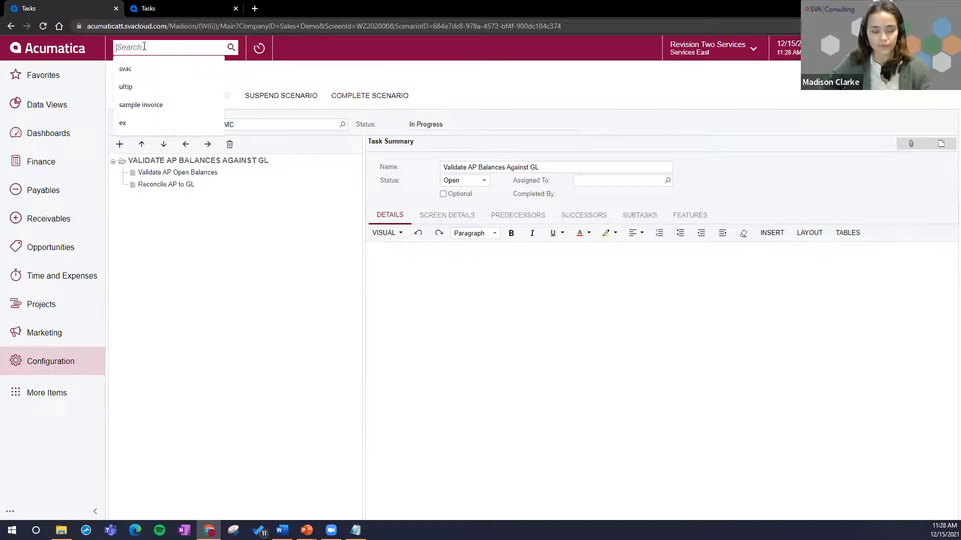
type("recurrin")
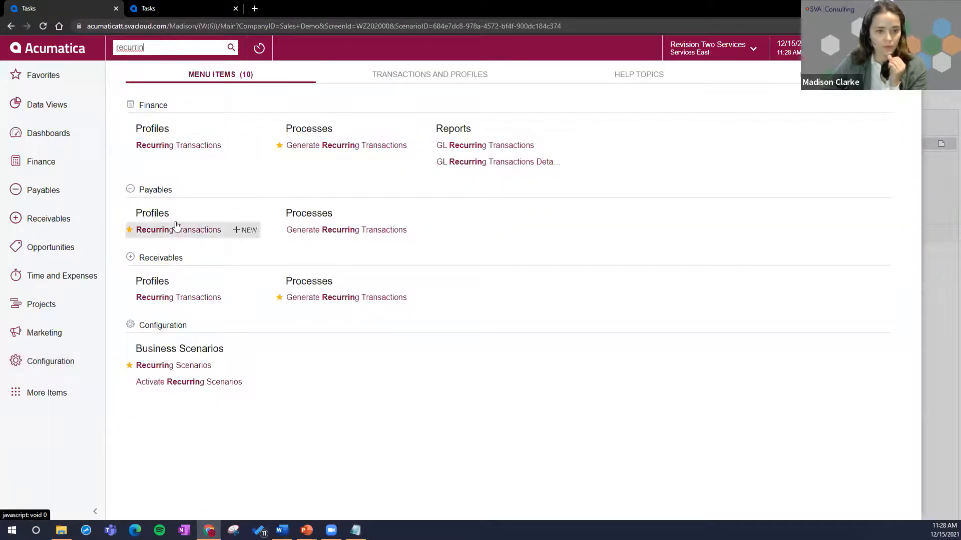
right_click(191, 374)
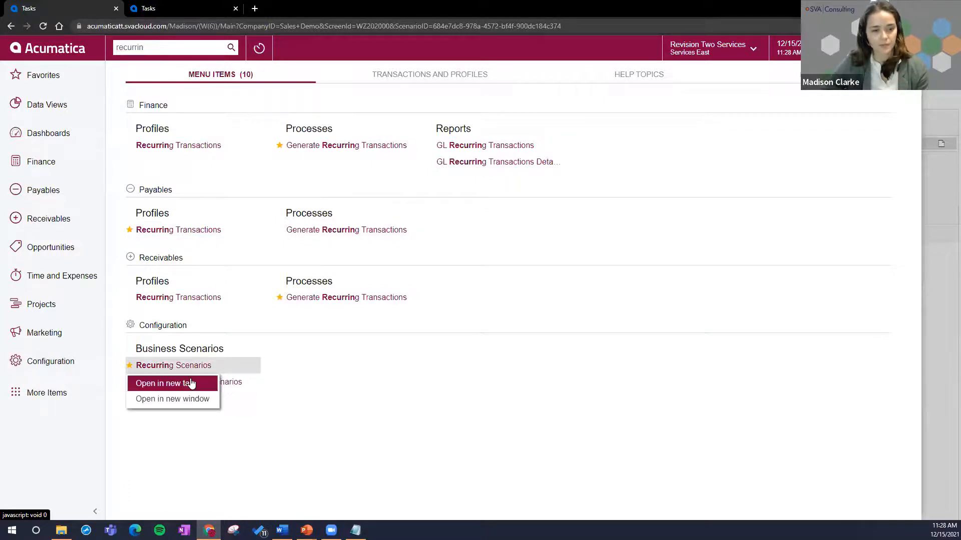
left_click(194, 382)
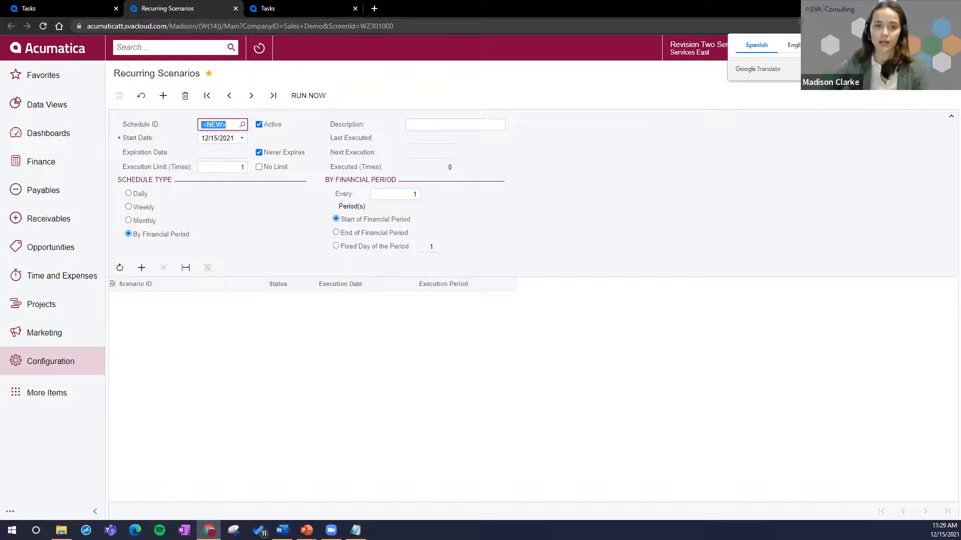
Step: Enter "Generate EOY Checklist" as the new recurring schedule's description and set its schedule type to Daily
left_click(425, 125)
type("Generate ")
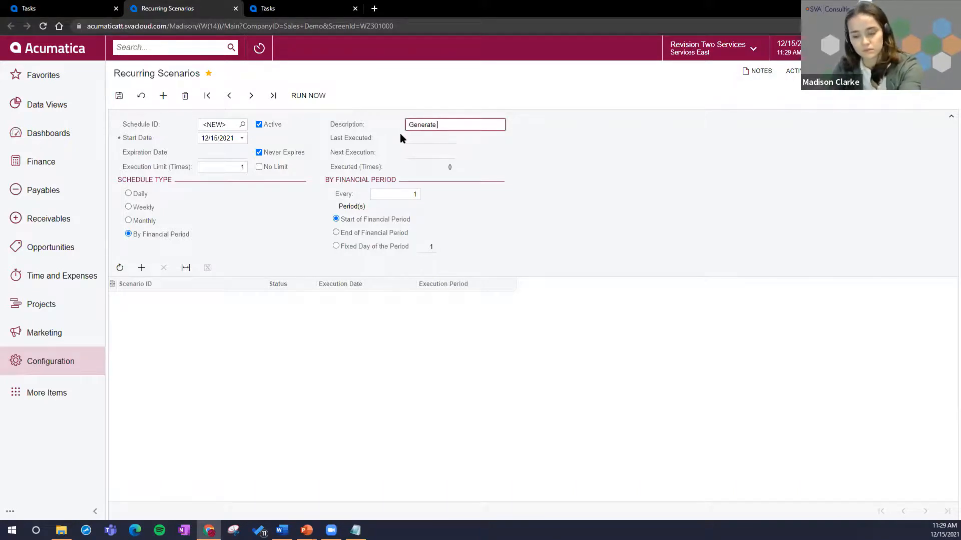
type("EOY Checklist")
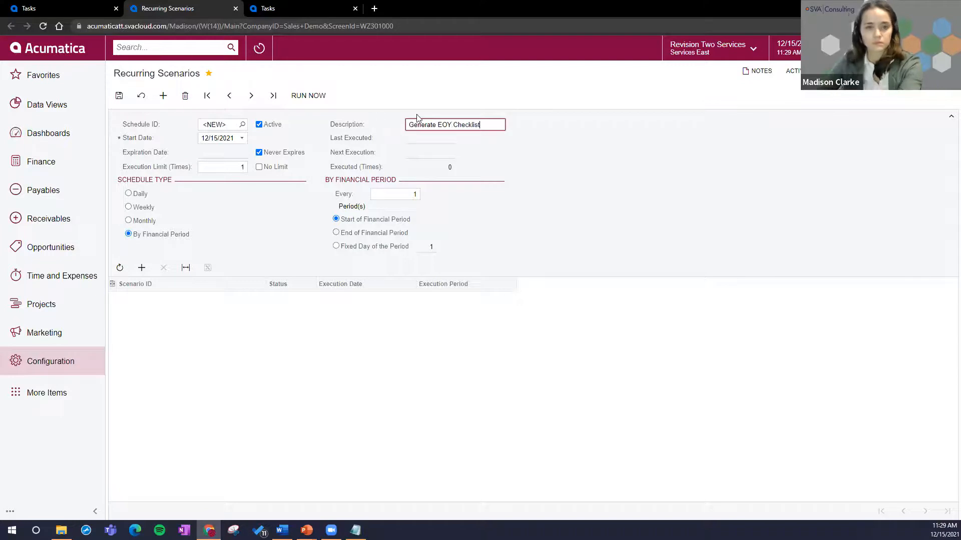
left_click(129, 194)
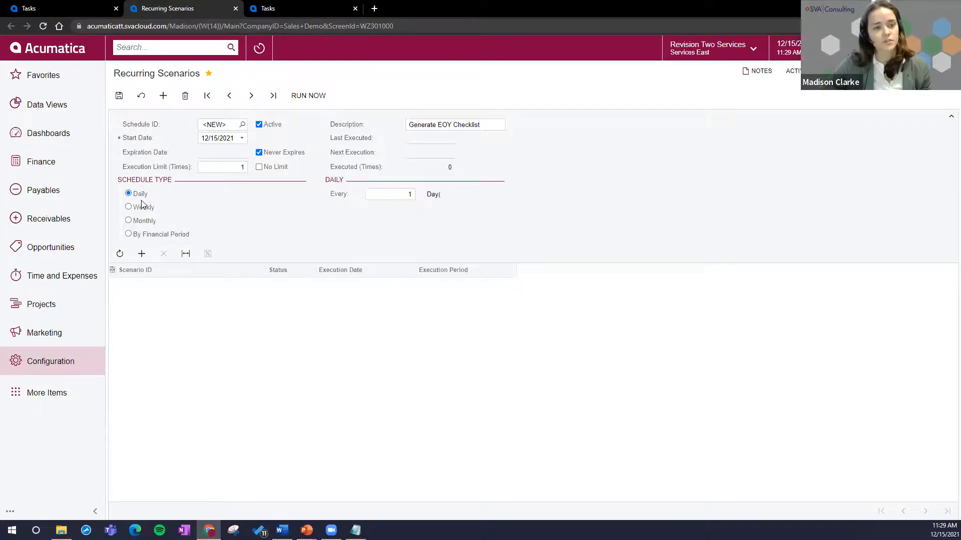
left_click(142, 226)
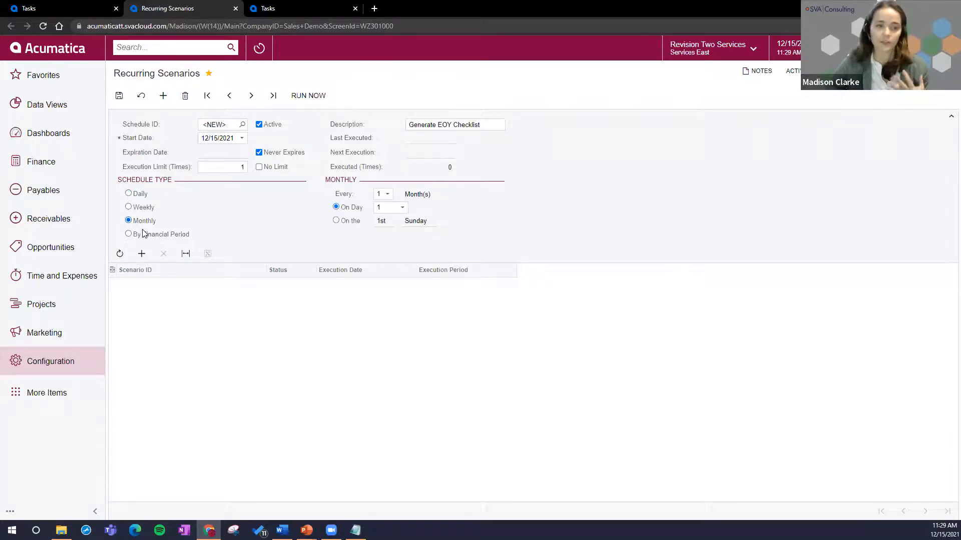
left_click(145, 232)
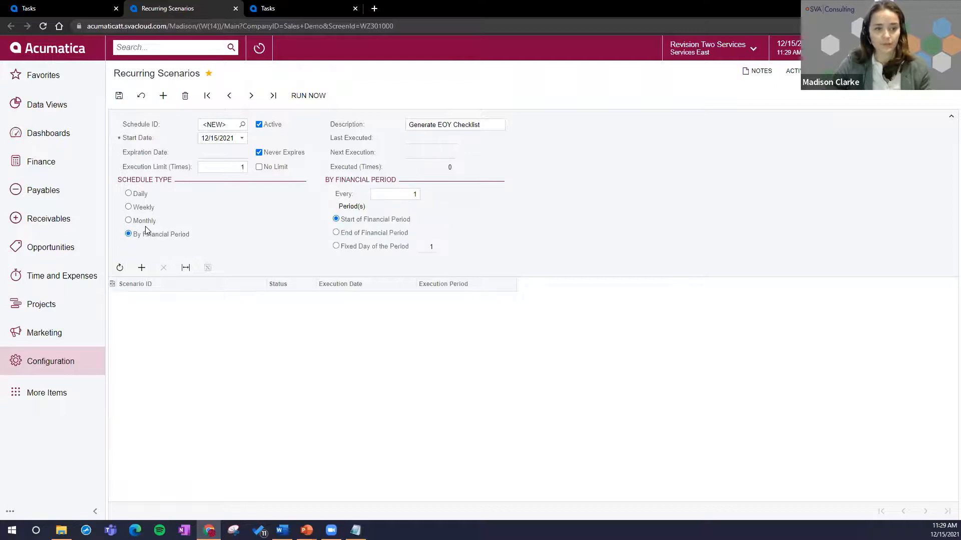
left_click(144, 194)
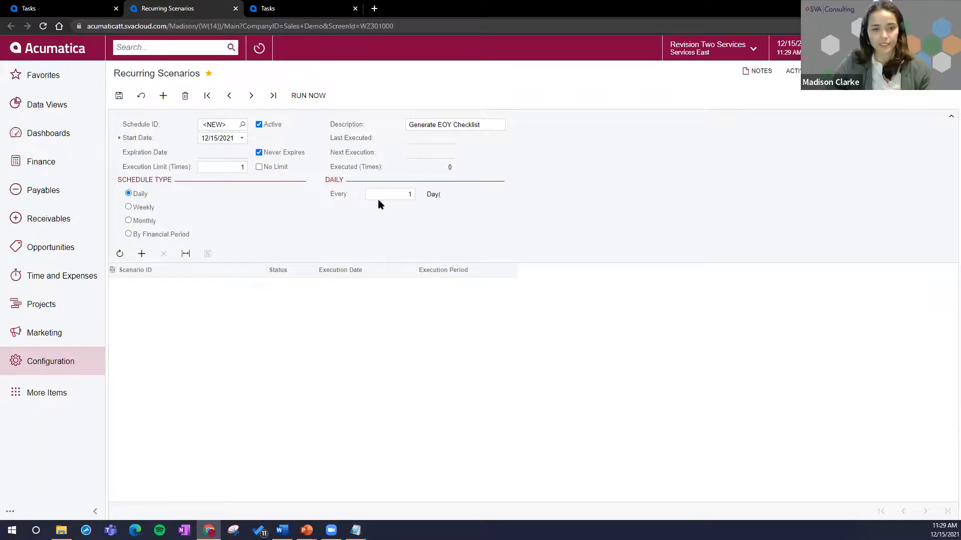
Step: Add the EOY Checklist - MC scenario to the recurring schedule and run the schedule immediately
left_click(142, 253)
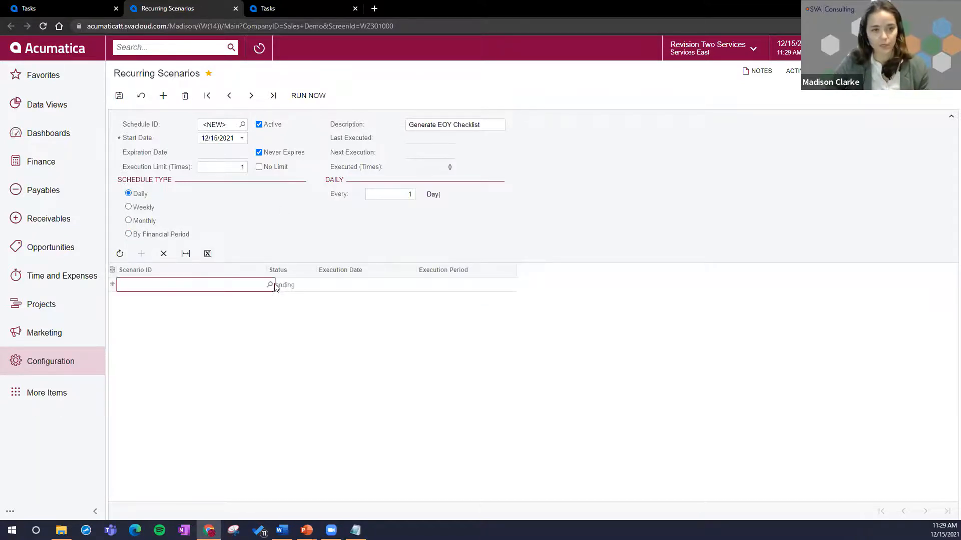
left_click(269, 285)
left_click(191, 412)
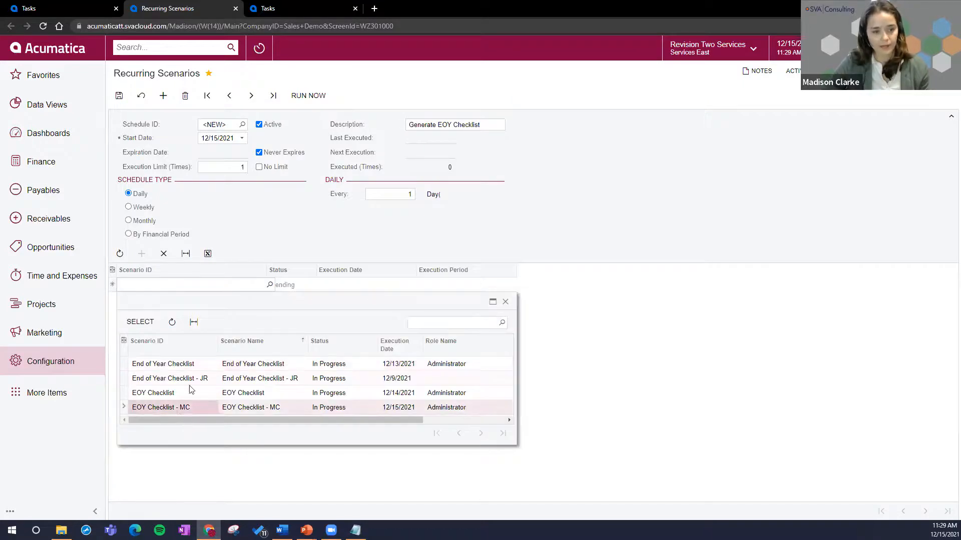
double_click(177, 411)
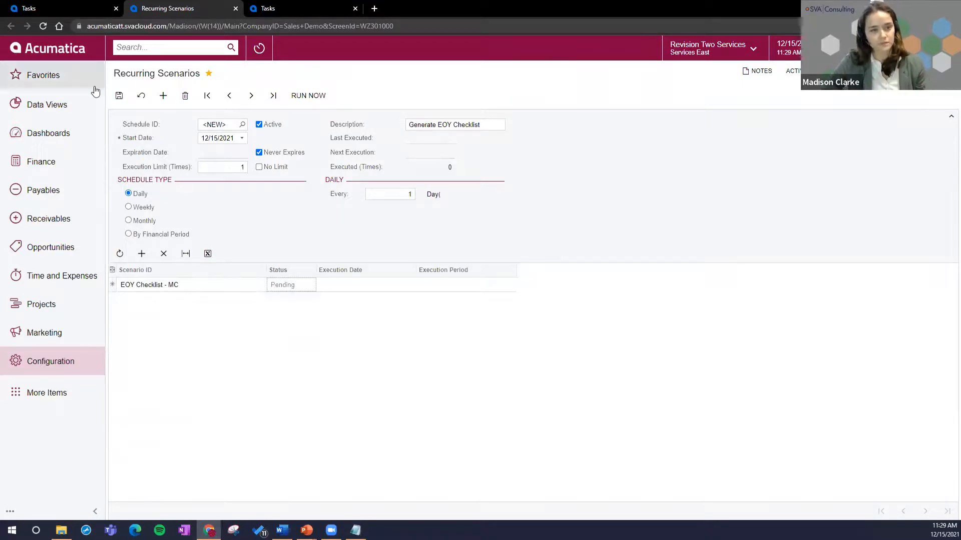
left_click(324, 102)
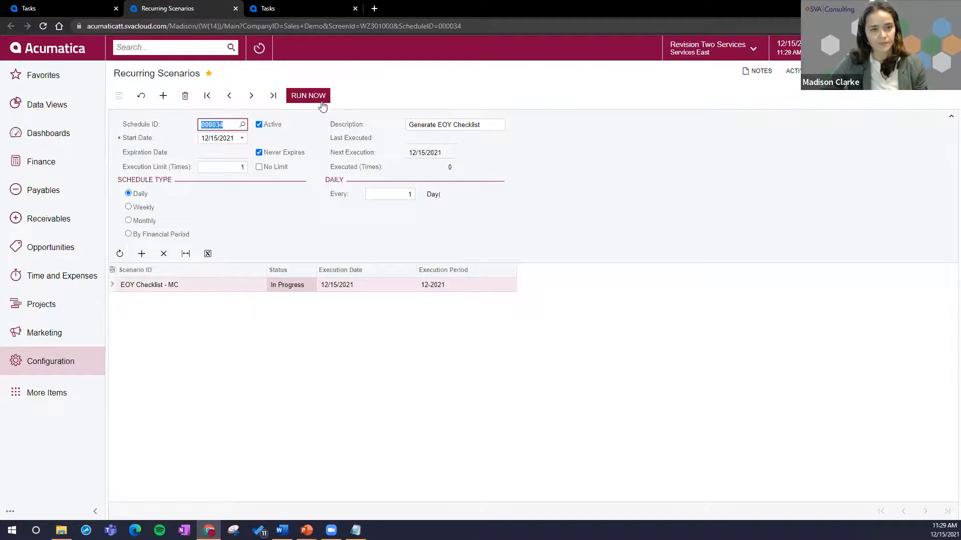
left_click(324, 101)
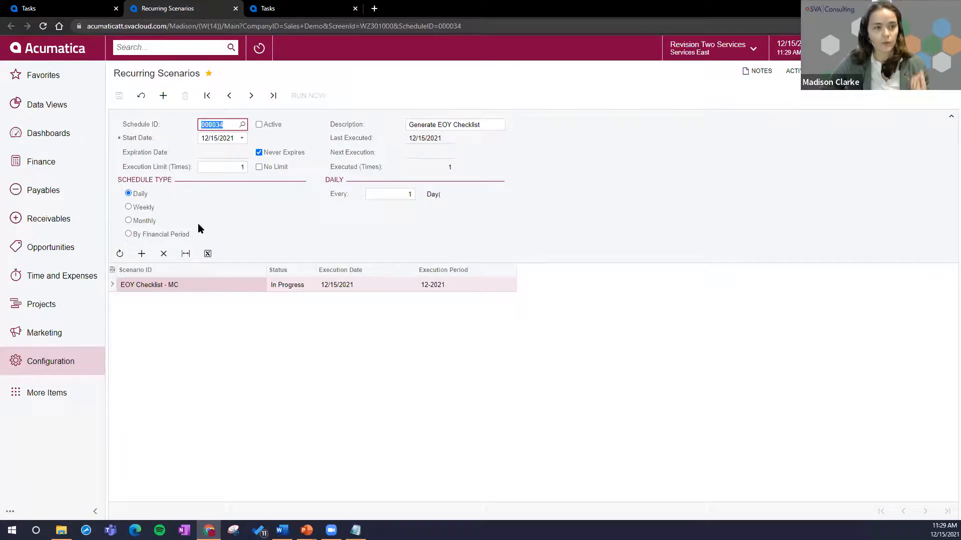
Step: Open EOY Checklist - MC from the Finance workspace, close the extra browser tabs and list only the tasks assigned to yourself
left_click(90, 169)
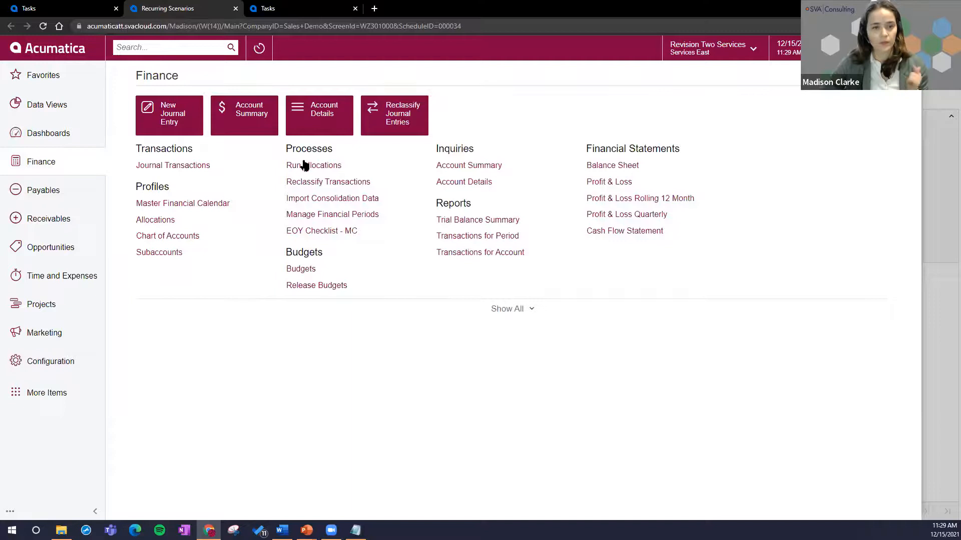
left_click(345, 231)
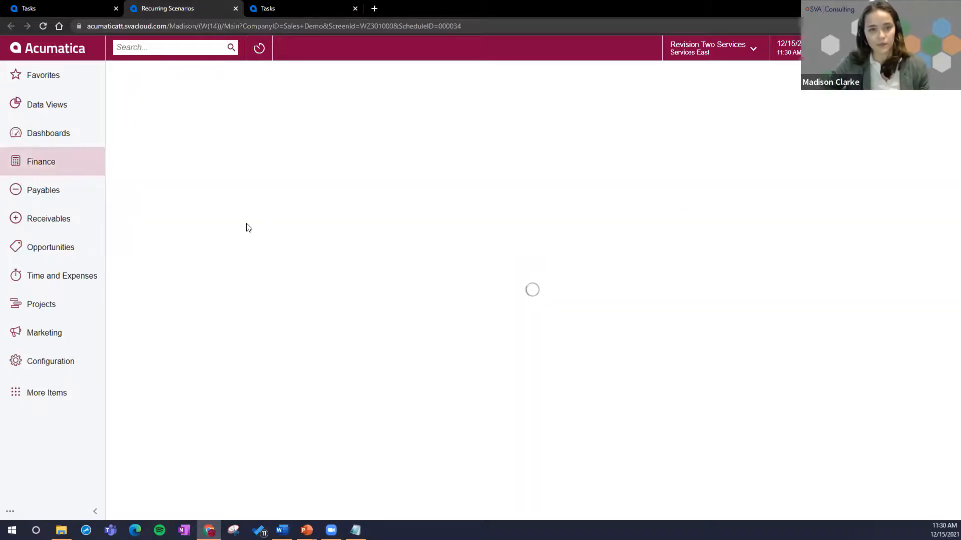
left_click(116, 8)
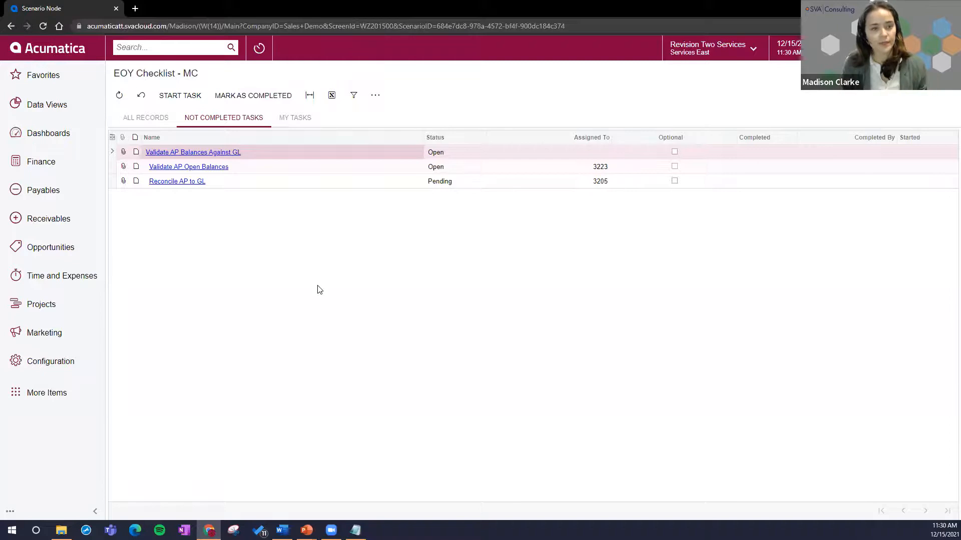
left_click(289, 167)
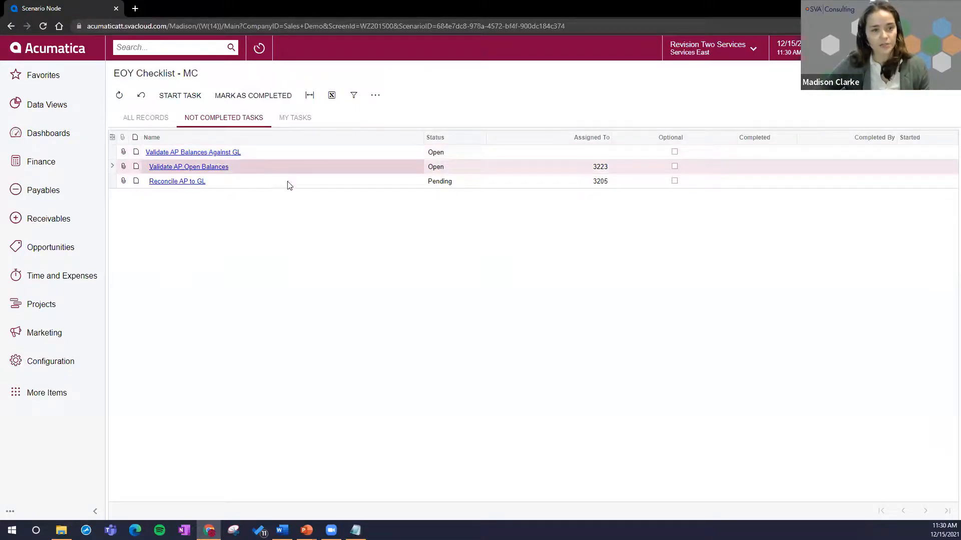
left_click(288, 184)
left_click(295, 117)
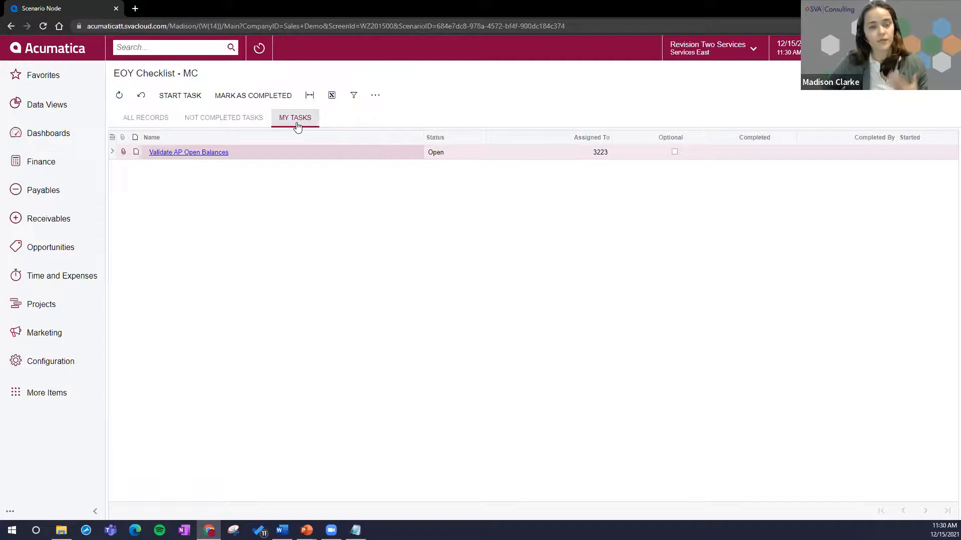
Step: Open the Validate AP Open Balances task and review its successor task and other information
left_click(225, 157)
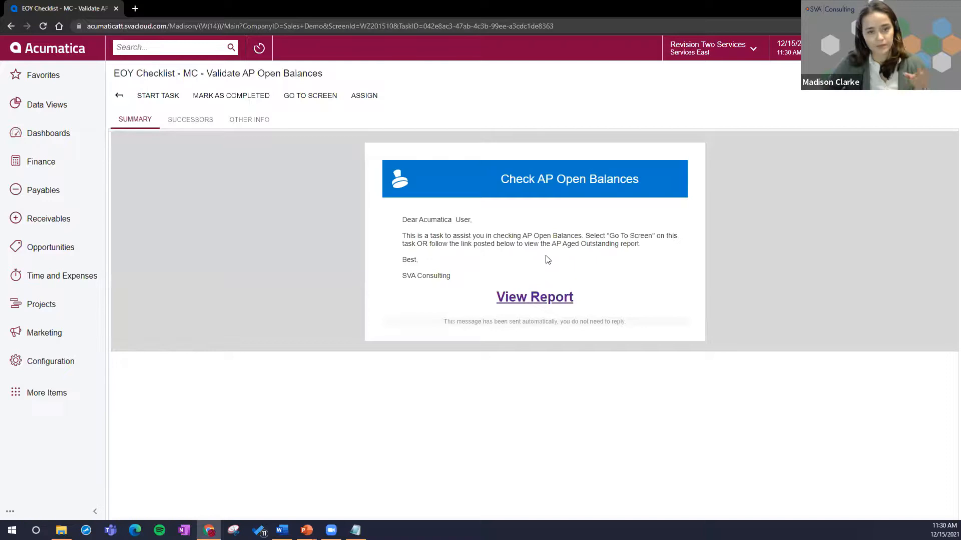
left_click(207, 122)
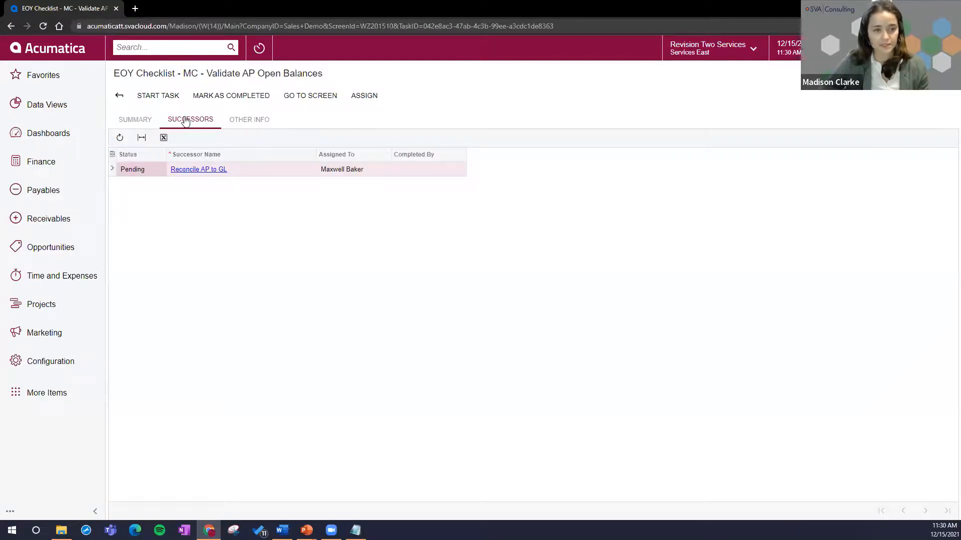
left_click(244, 173)
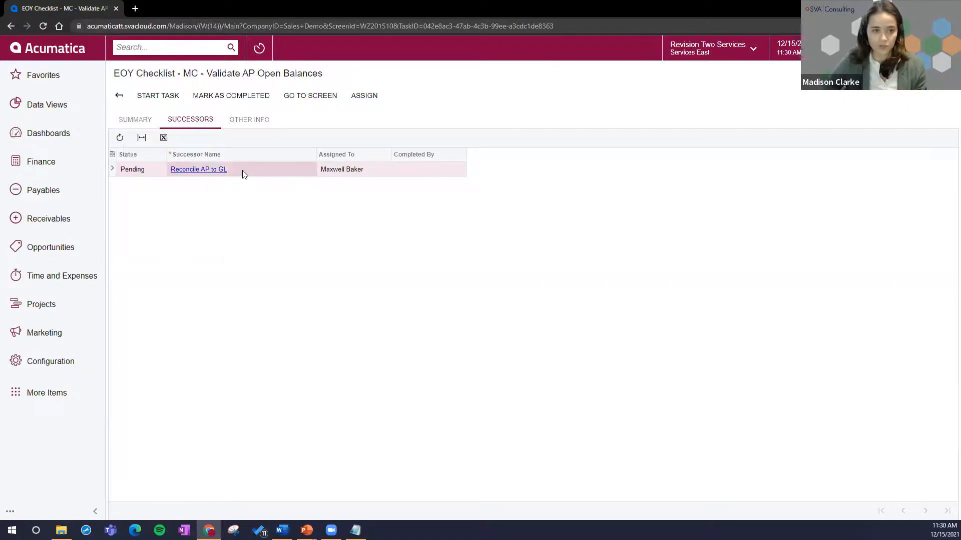
left_click(259, 119)
Step: Start the Validate AP Open Balances task, mark it as completed and check its start and completion details
left_click(156, 95)
left_click(199, 173)
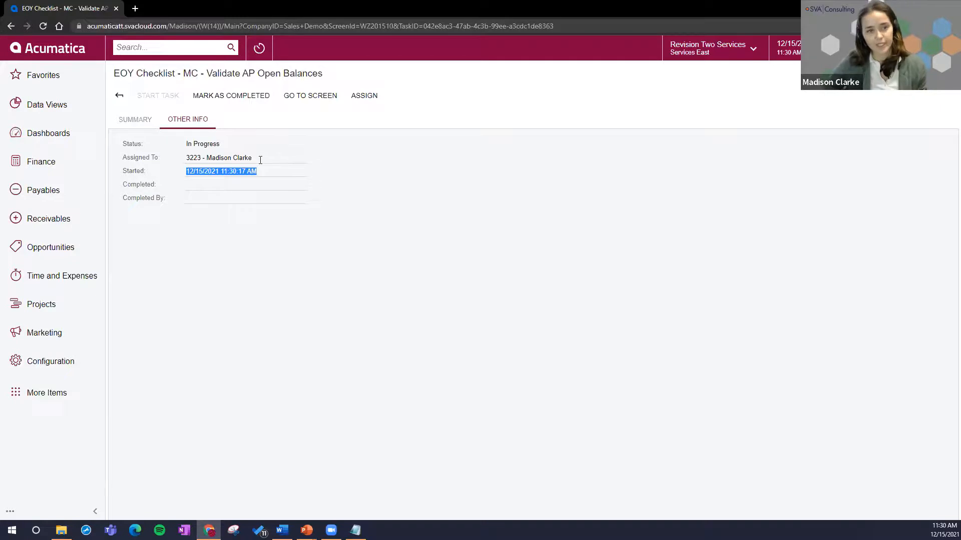
left_click(250, 96)
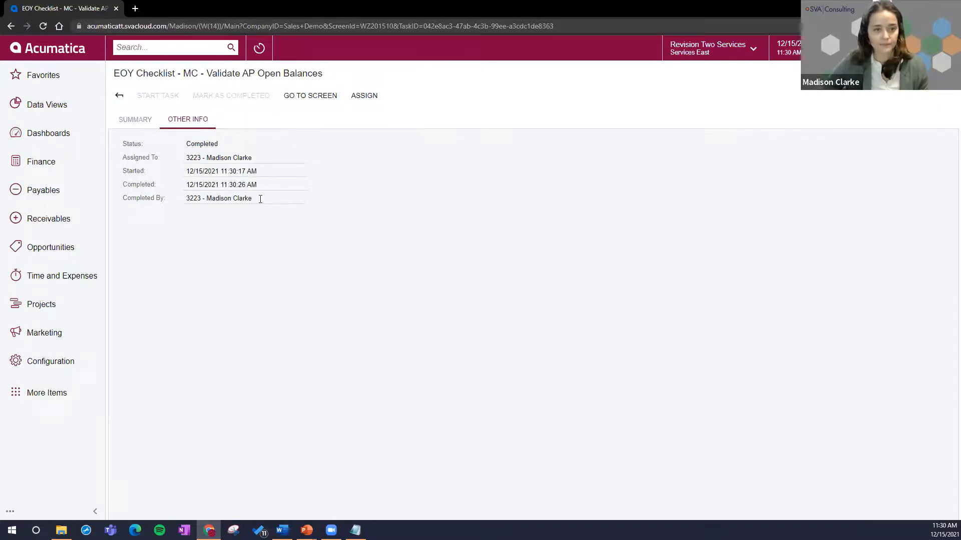
left_click(259, 199)
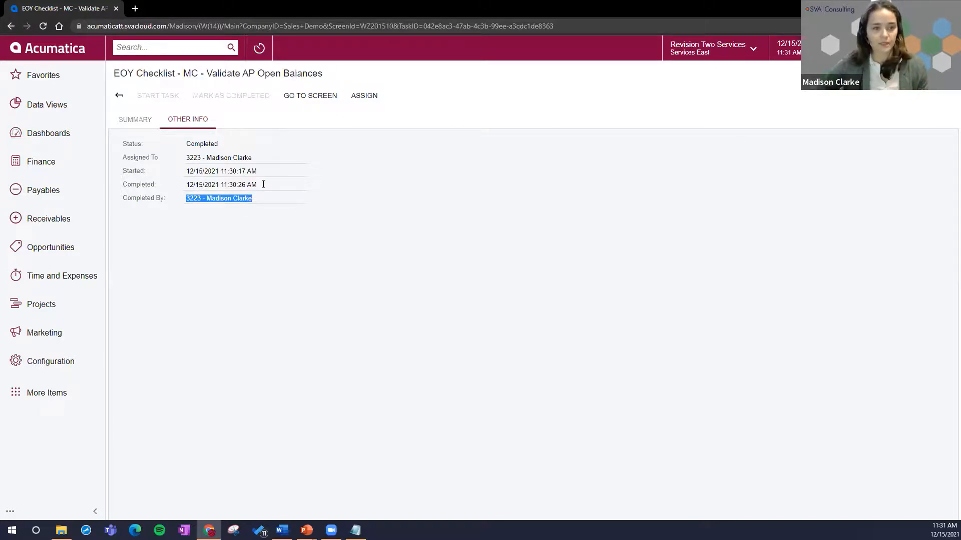
Step: View the task's linked AP Aged Period Sensitive report, close it and return to the uncompleted tasks of EOY Checklist - MC
left_click(321, 100)
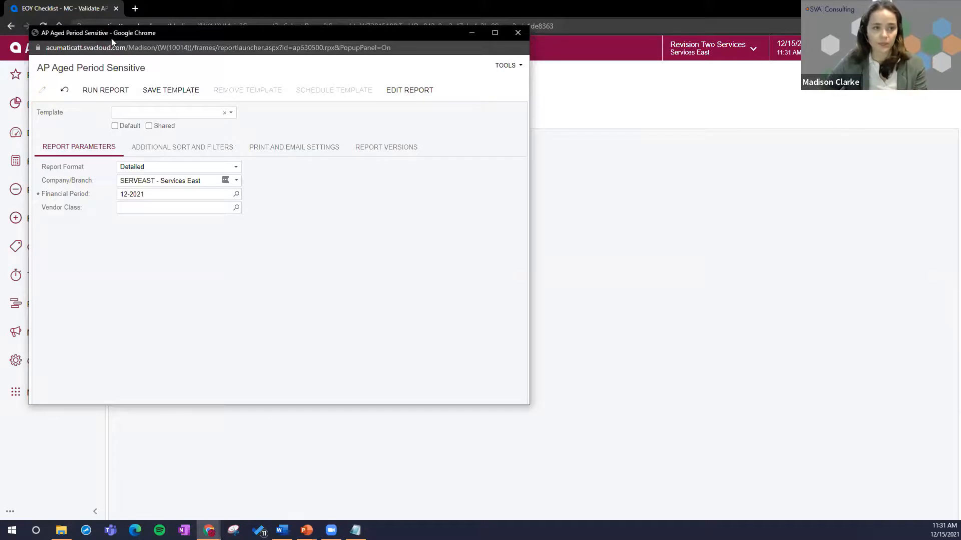
left_click(516, 33)
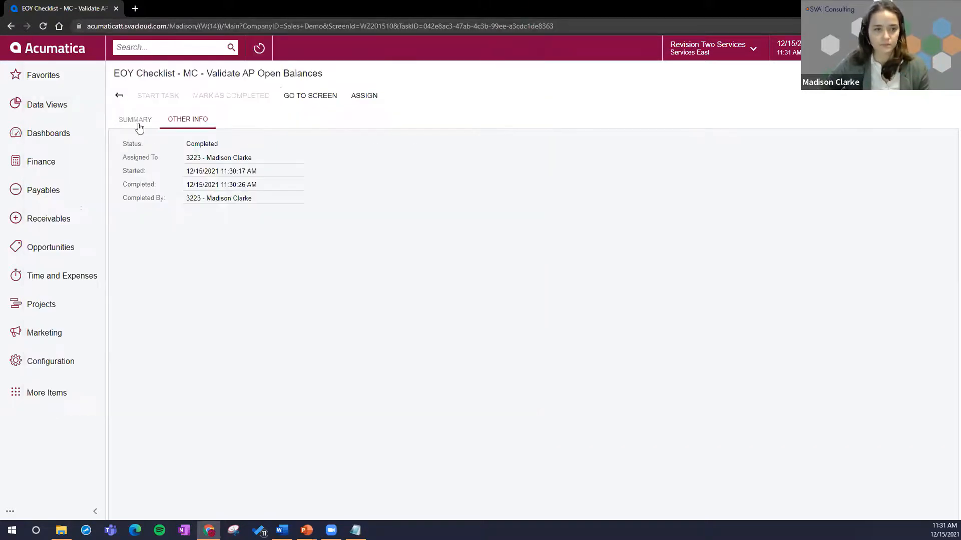
left_click(119, 95)
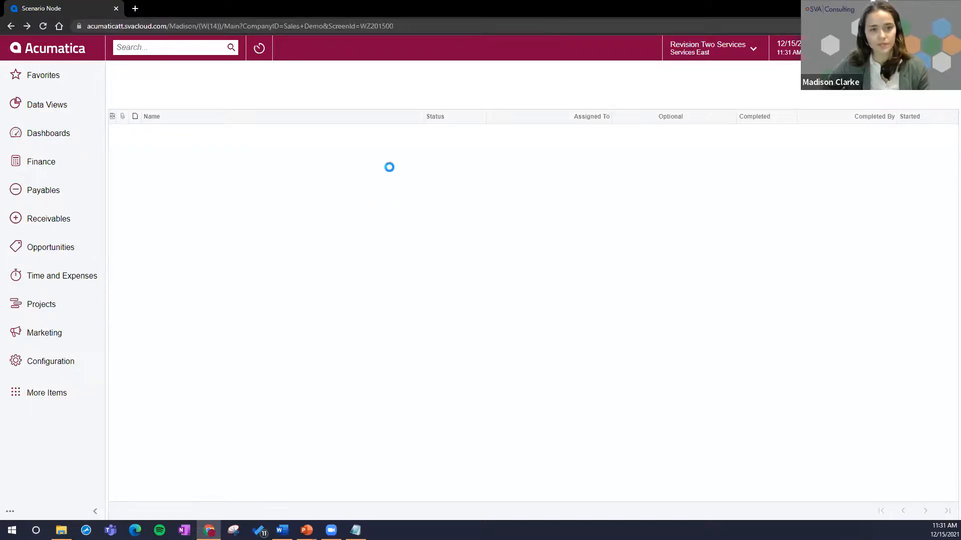
left_click(173, 125)
left_click(215, 118)
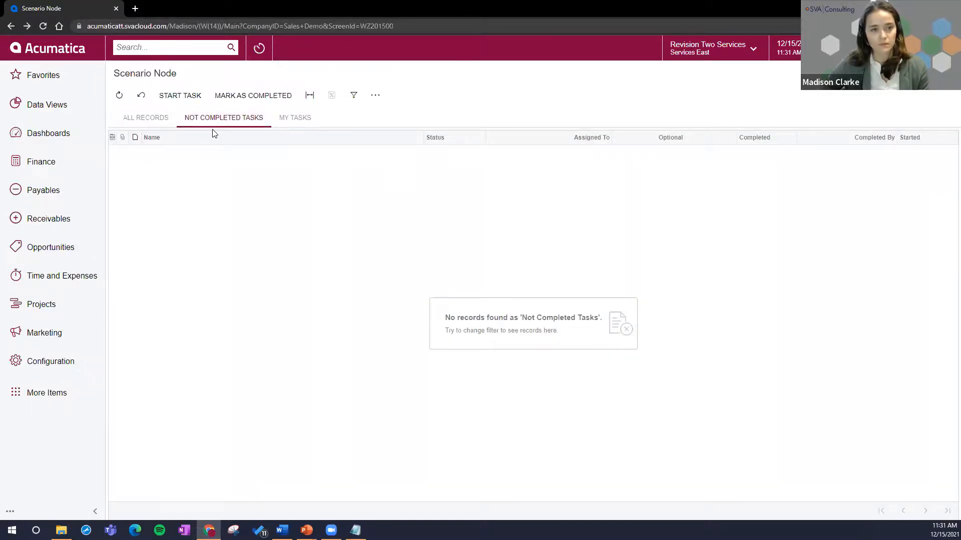
left_click(58, 167)
left_click(308, 231)
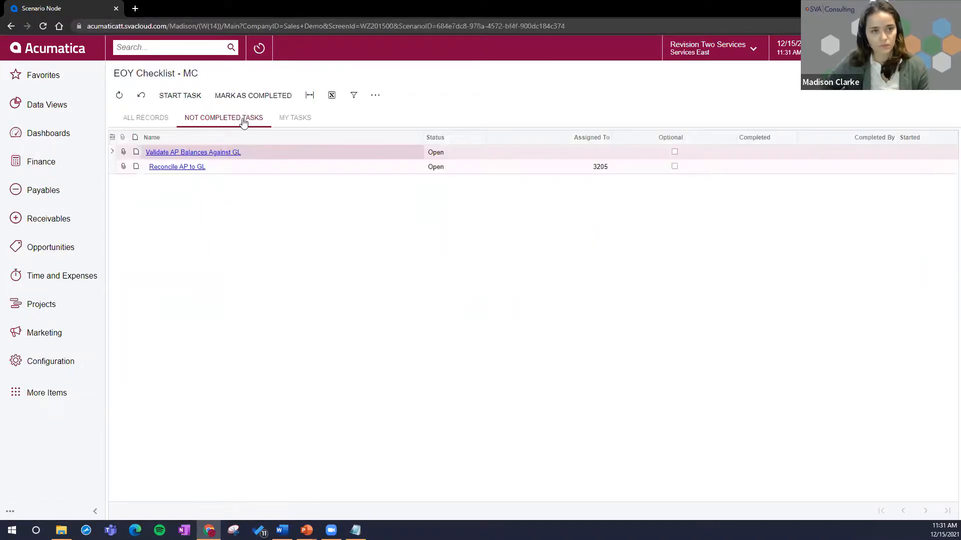
Step: Open the Reconcile AP to GL task to review its instructions, leave it and switch to the PowerPoint agenda slide
left_click(221, 168)
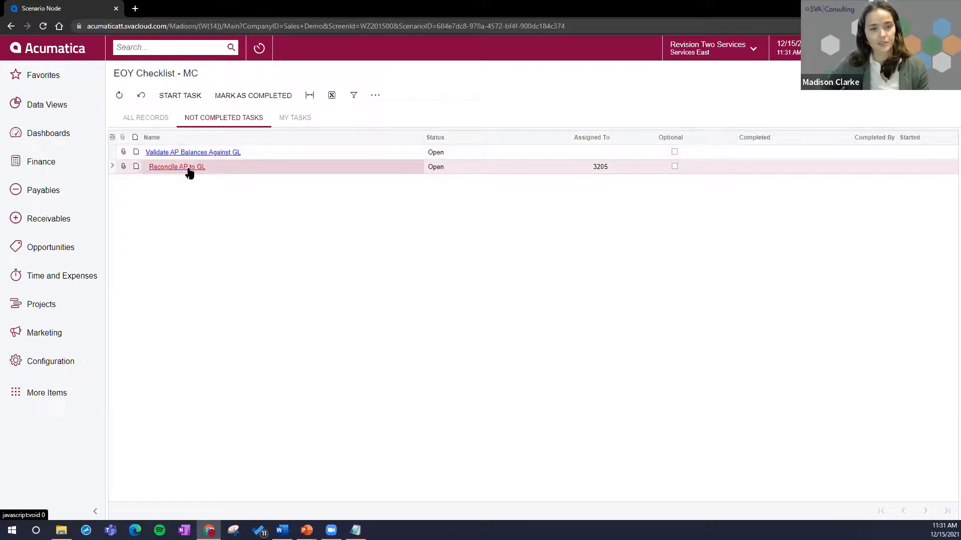
left_click(188, 170)
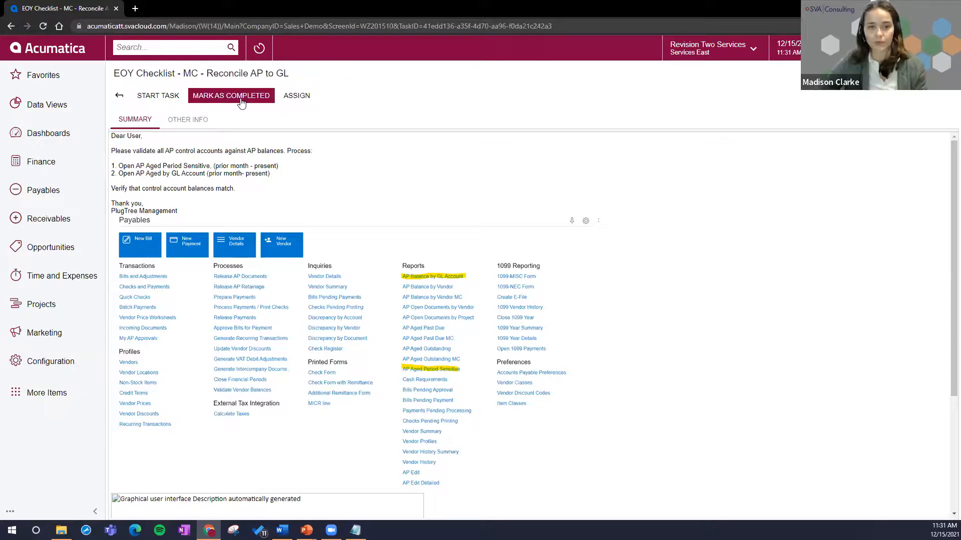
left_click(141, 96)
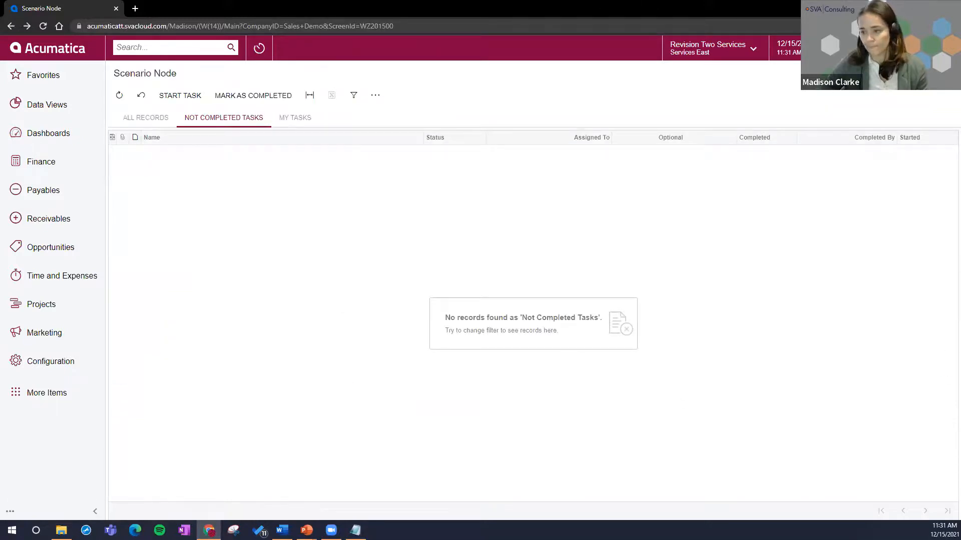
key("alt+Tab")
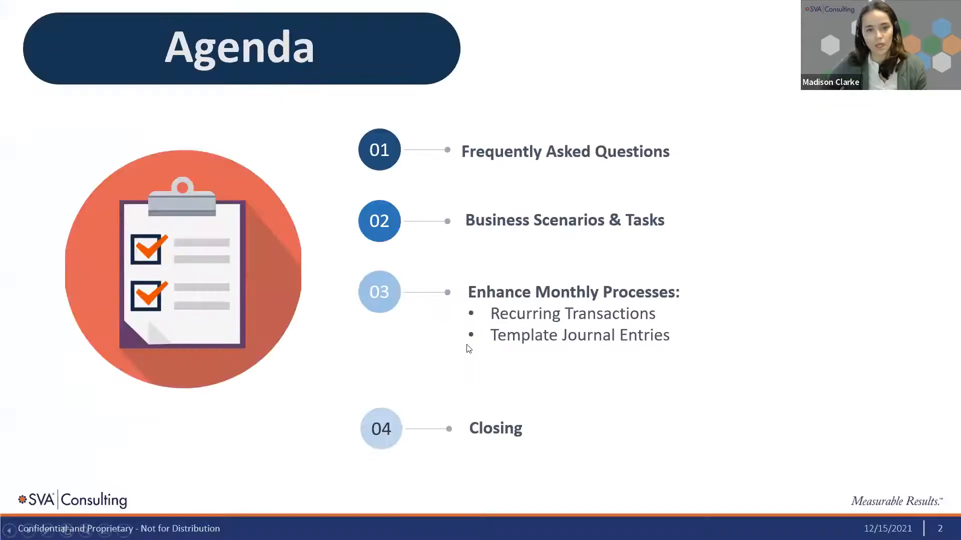
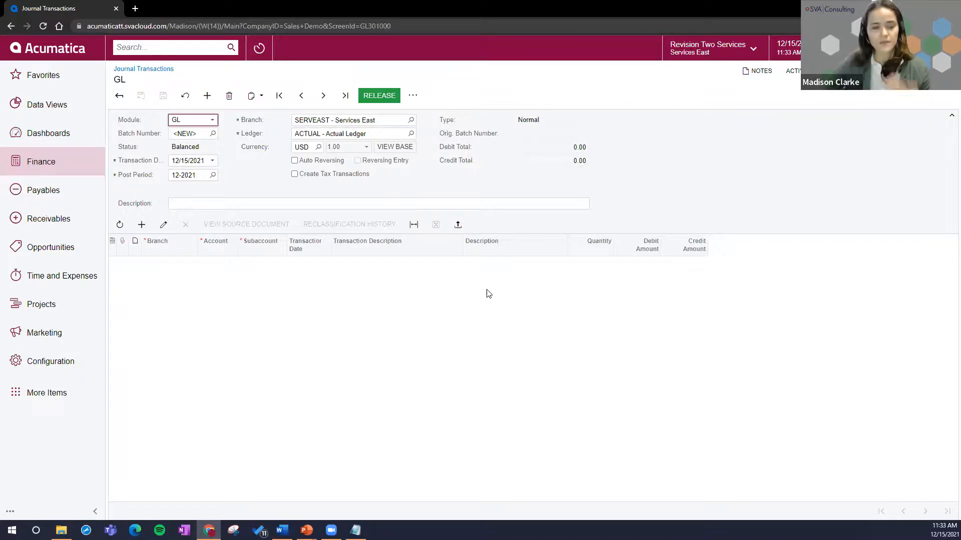
Step: Set the new journal transaction's date to 12/31/2021 and enable Auto Reversing
left_click(212, 160)
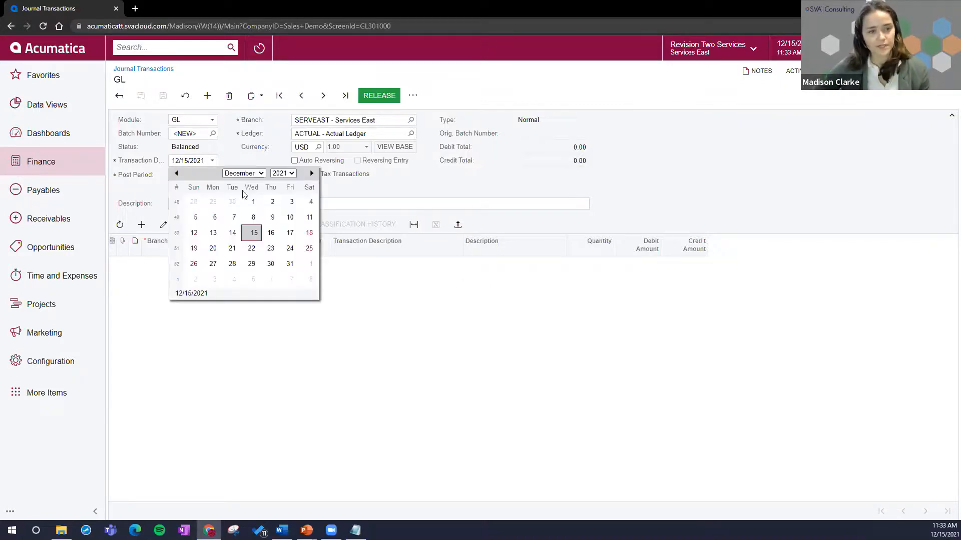
left_click(289, 264)
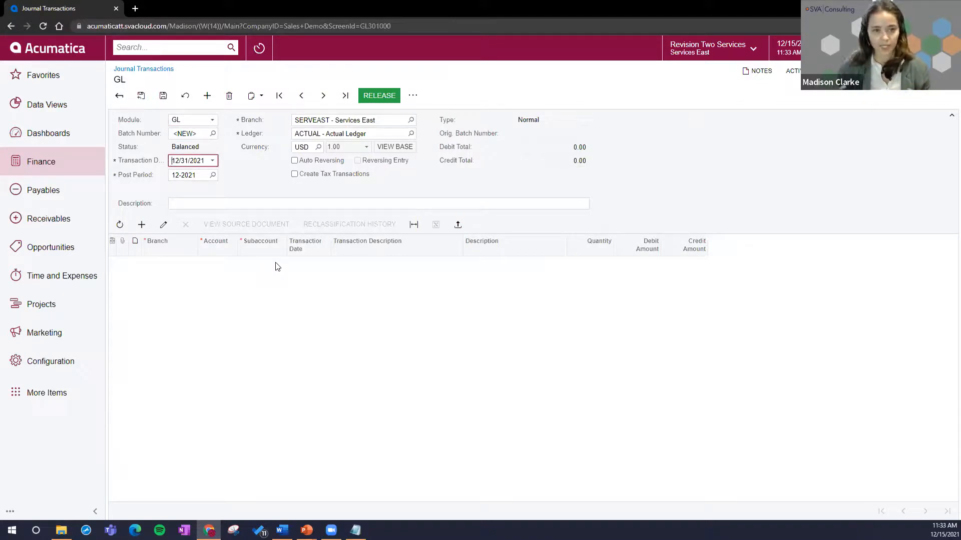
left_click(294, 160)
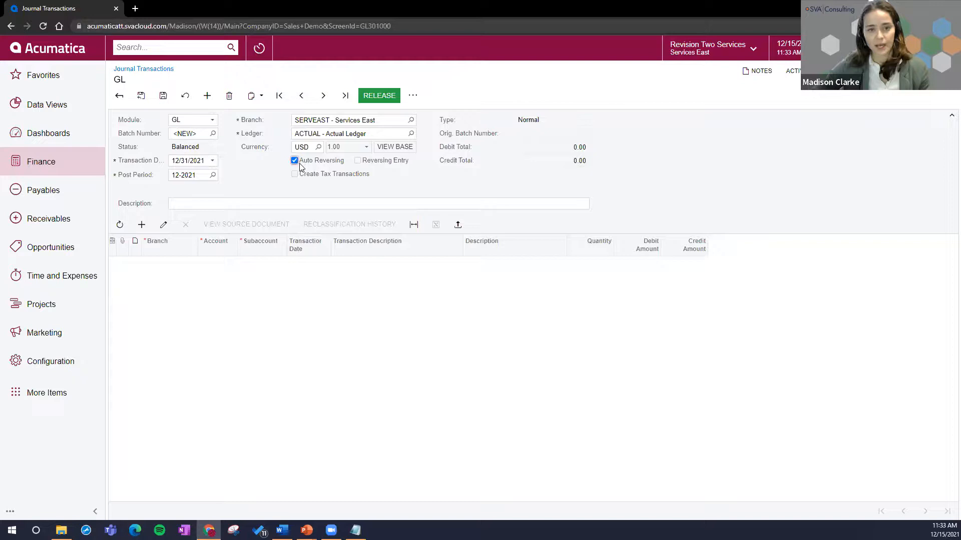
Step: Enter "Monthly Payroll Accrual - December" as the journal transaction's description
left_click(251, 202)
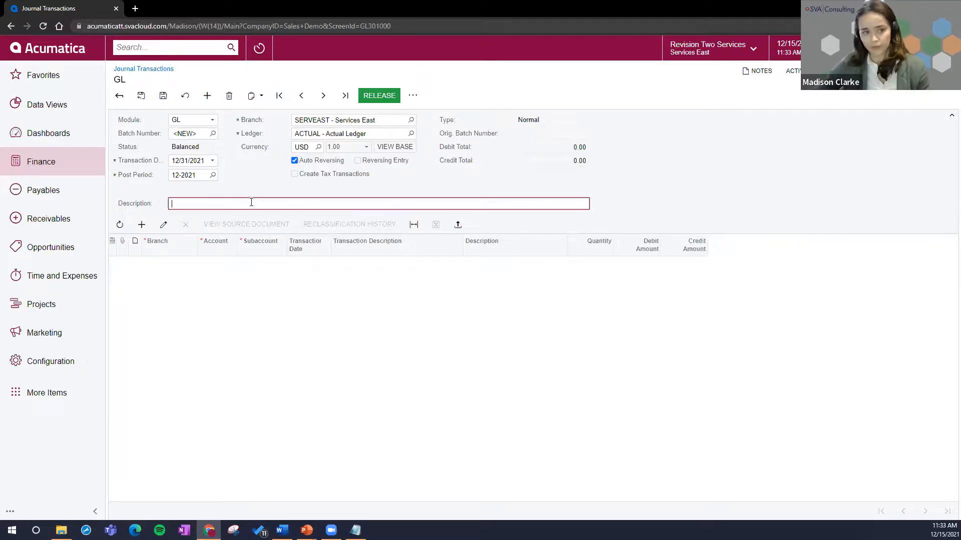
type("Monthly")
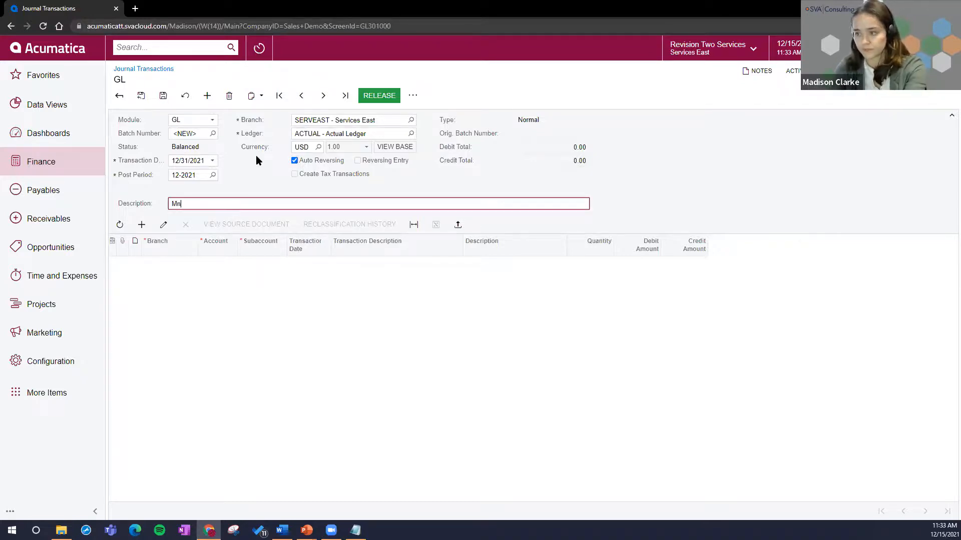
type(" Payr")
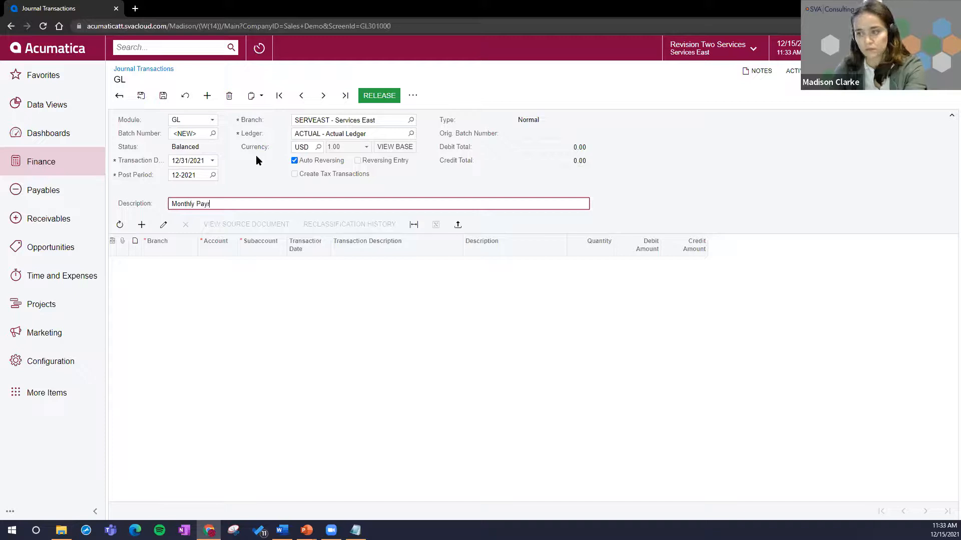
type("oll Accrua")
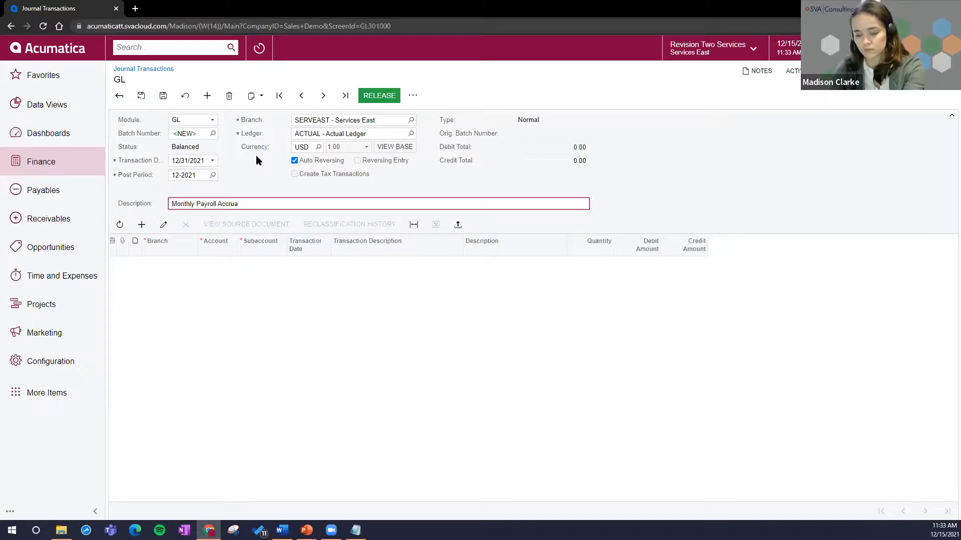
type("l - December")
key("Tab")
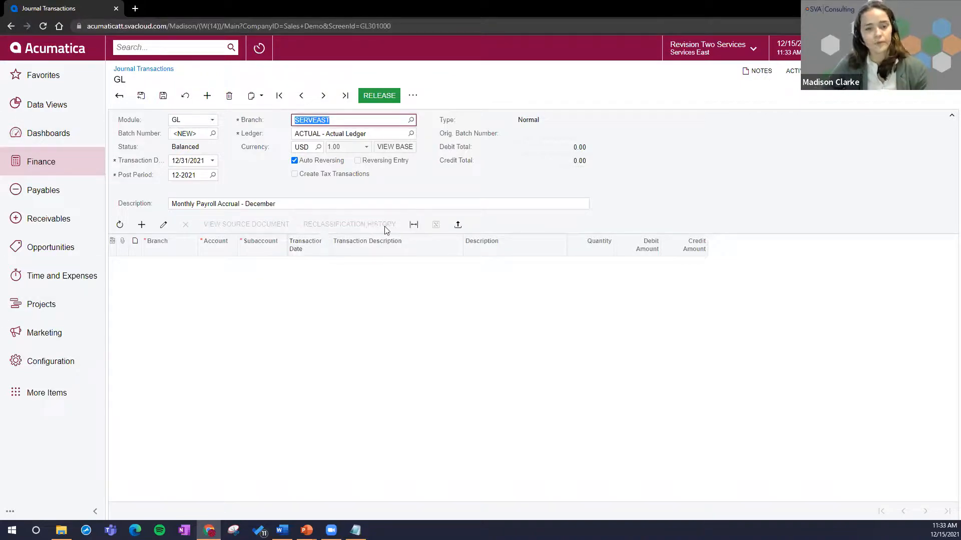
Step: Upload Journal Transactions 20211215.xlsx from Desktop > Pending Projects > Lunch & Learn > December Webinar into the transaction lines
left_click(457, 230)
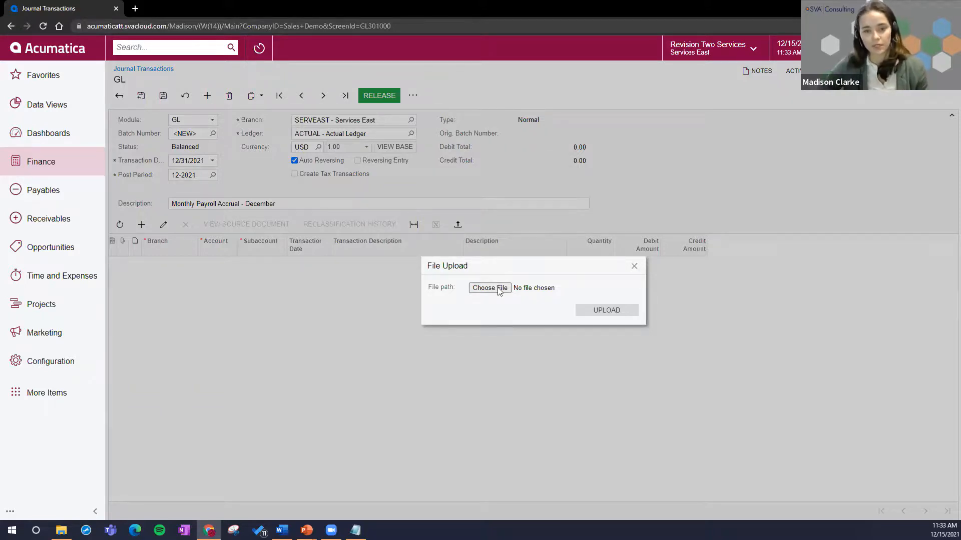
left_click(477, 287)
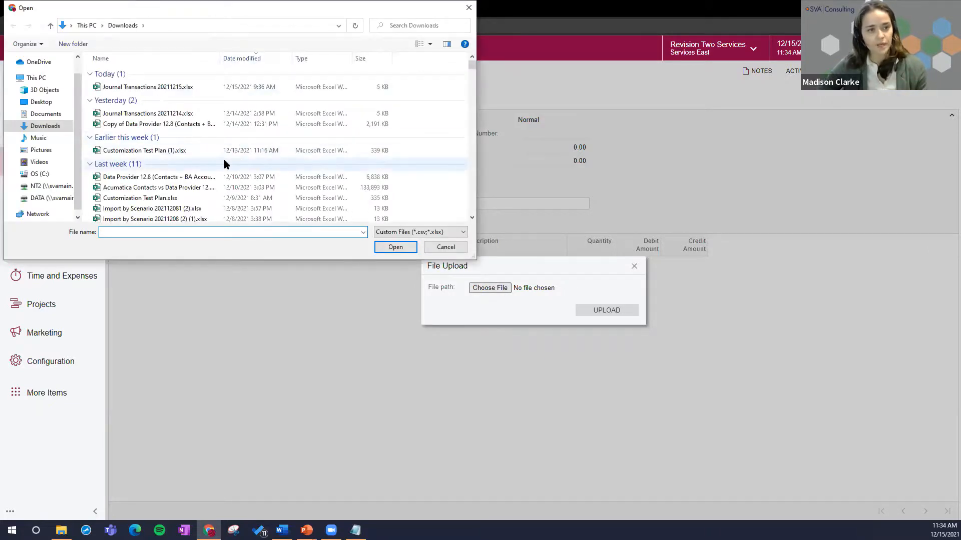
left_click(45, 103)
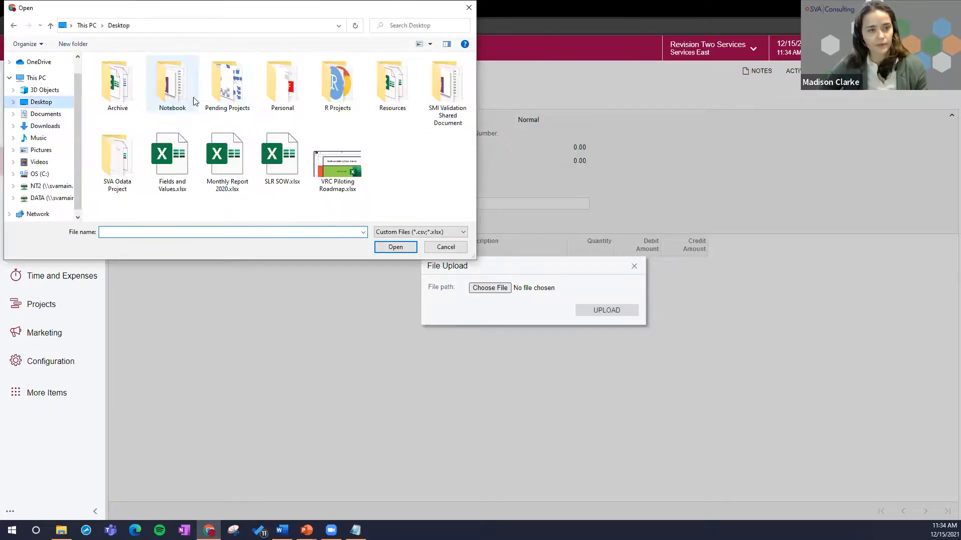
double_click(235, 95)
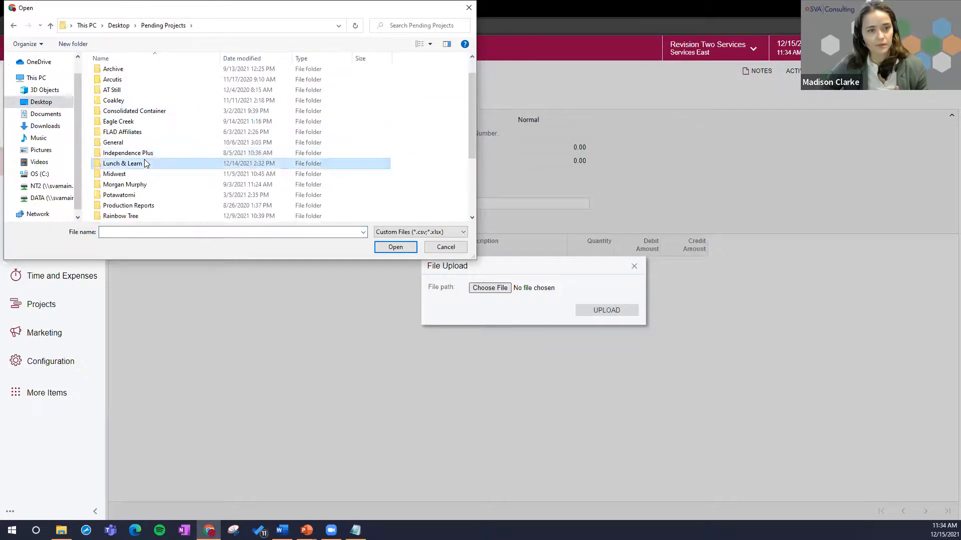
double_click(142, 164)
double_click(139, 75)
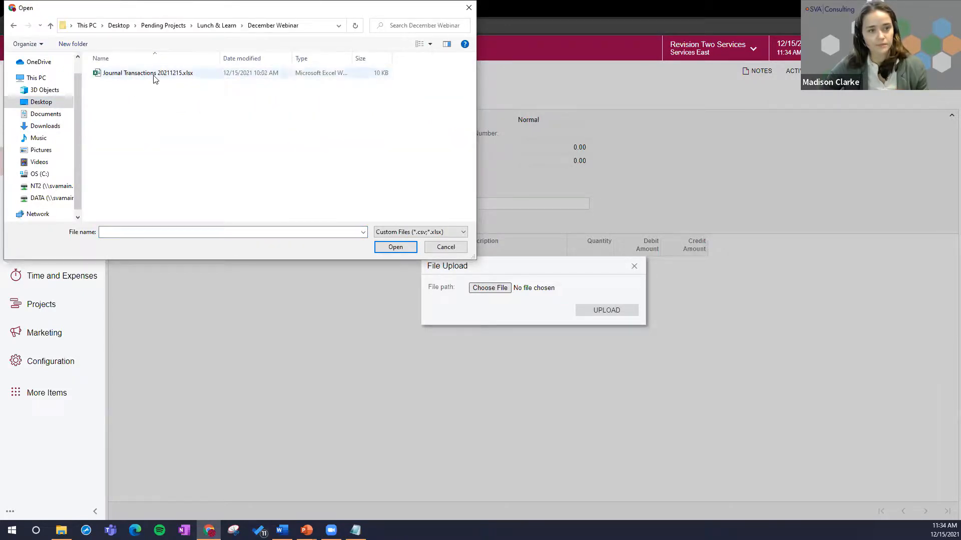
left_click(153, 76)
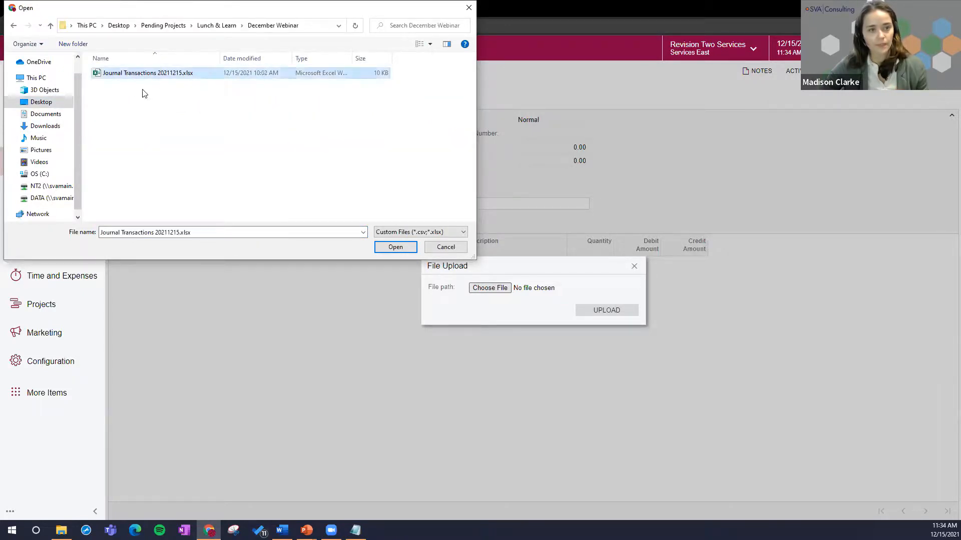
left_click(395, 248)
left_click(594, 312)
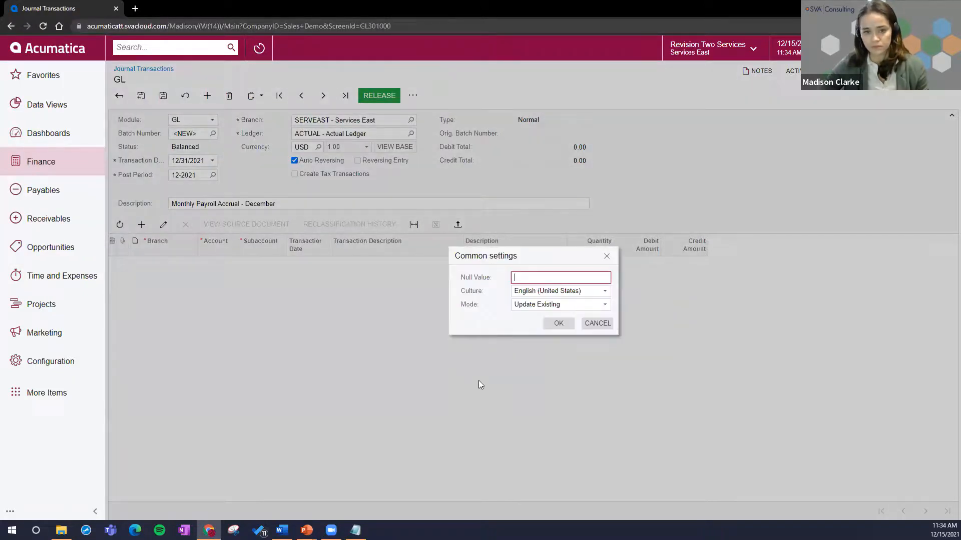
Step: Review the header row, account, transaction date, DR and CR columns of the Excel journal file and return to Acumatica
mouse_move(61, 530)
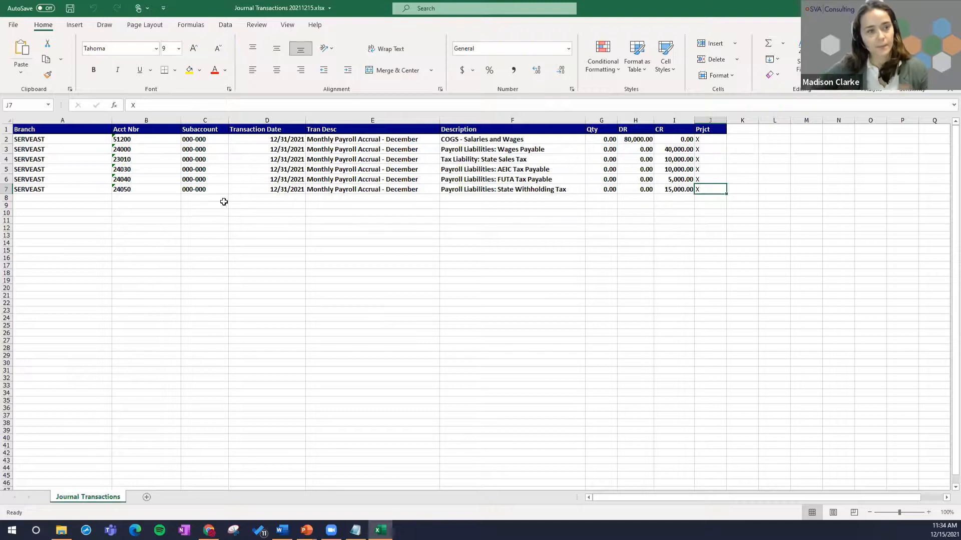
left_click(7, 127)
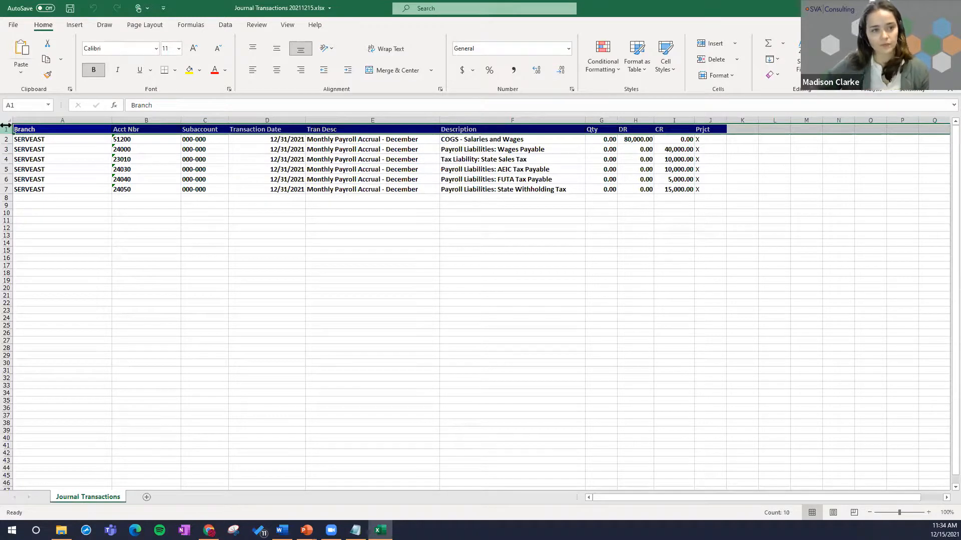
left_click(135, 129)
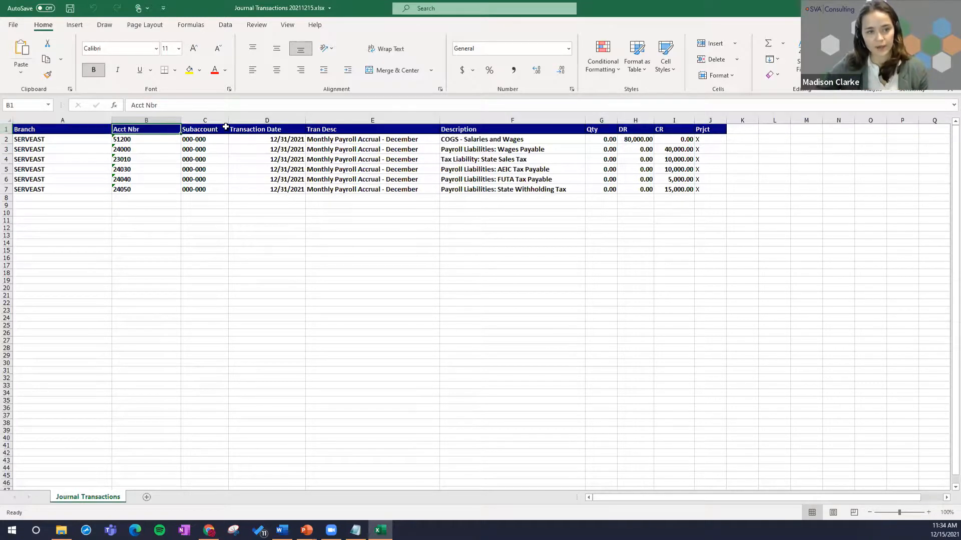
left_click(257, 118)
left_click_drag(636, 120, 663, 124)
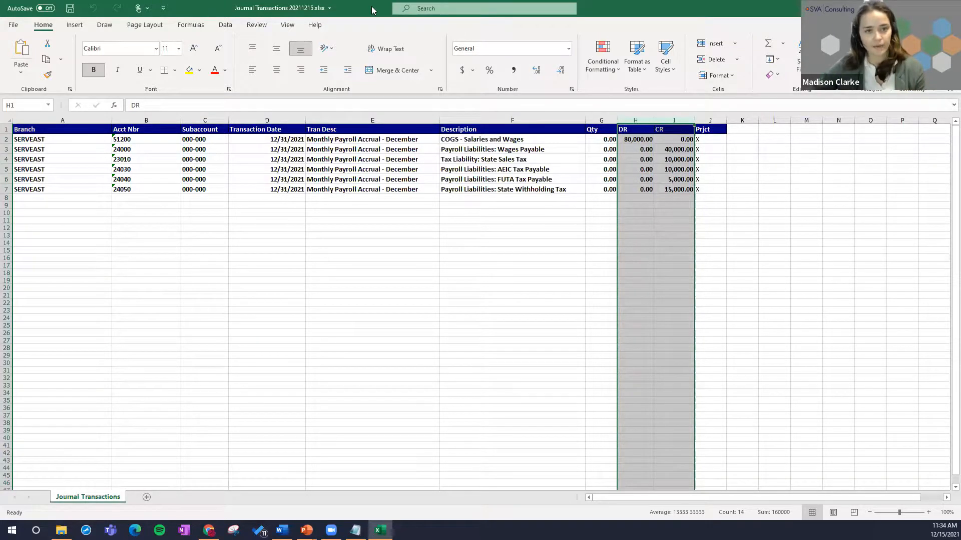
key("alt+Tab")
Step: Accept the common import settings, mapping the Acct Nbr column to Account and the transaction date column to Transaction Description
left_click(559, 324)
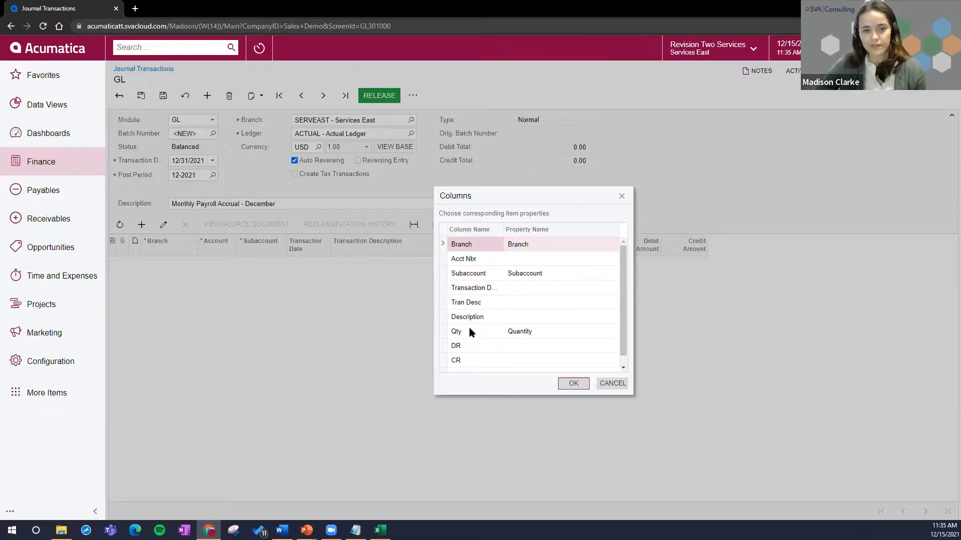
left_click(456, 260)
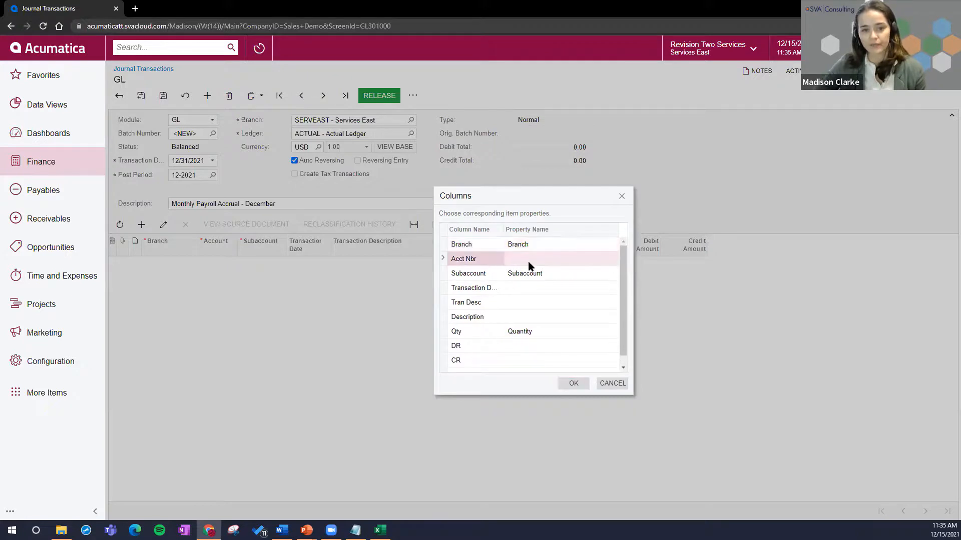
left_click(540, 260)
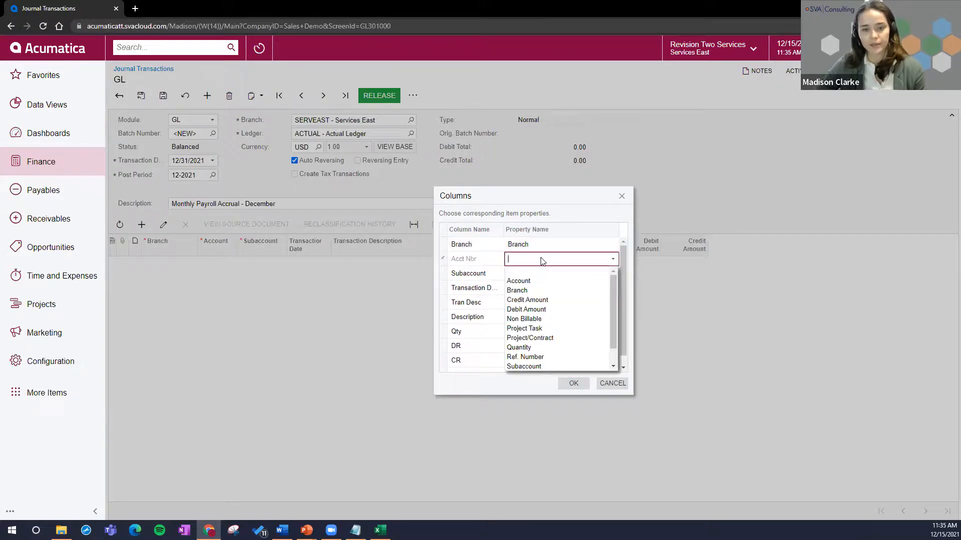
left_click(526, 281)
left_click(563, 288)
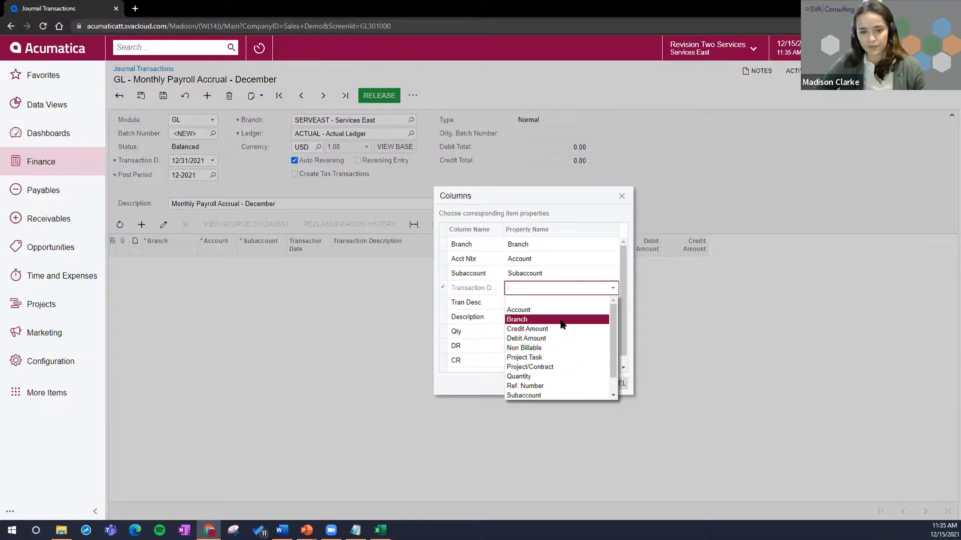
scroll(563, 376, "down", 1)
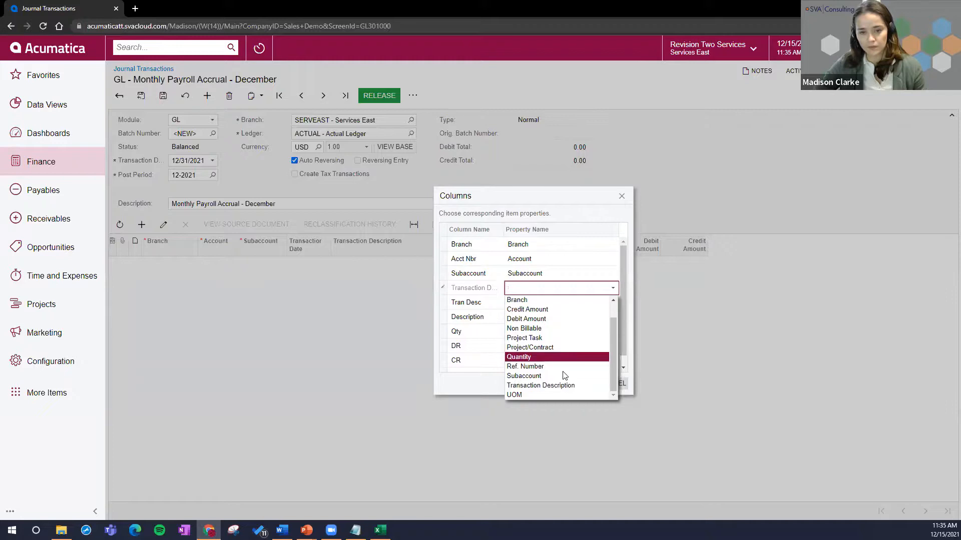
left_click(562, 388)
Step: Leave the Tran Desc column unmapped and map the Description column to Transaction Description
left_click(544, 306)
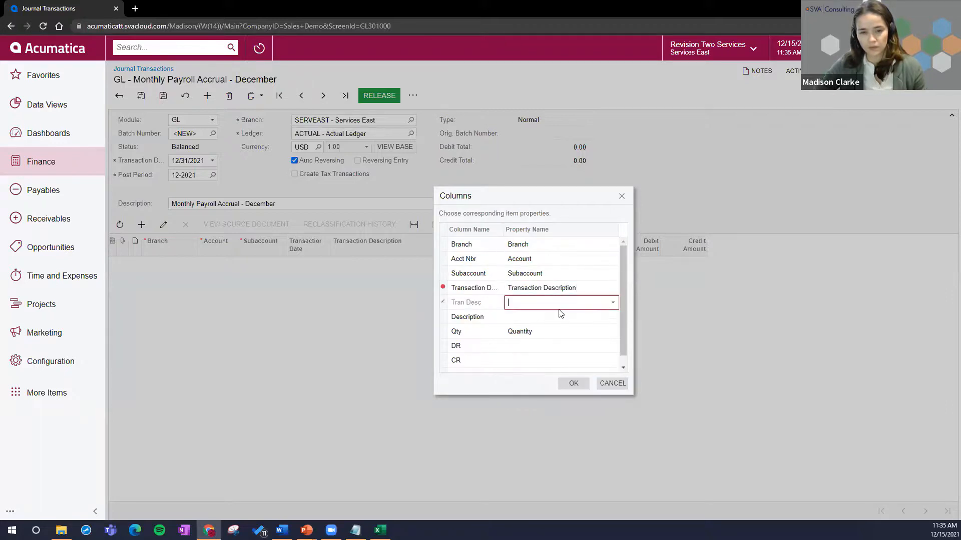
left_click(553, 303)
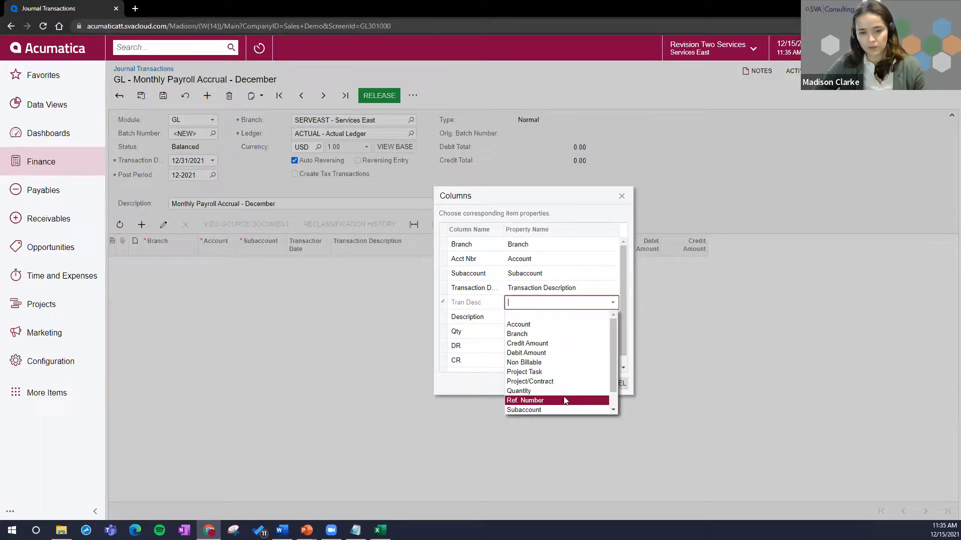
scroll(565, 398, "down", 1)
left_click(458, 321)
left_click(536, 318)
left_click(563, 317)
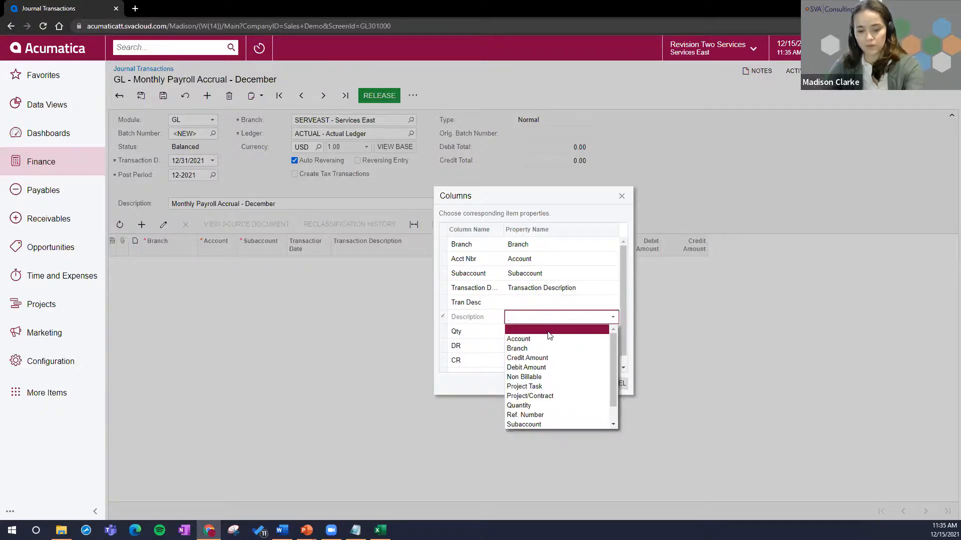
type("des")
left_click(525, 329)
left_click(537, 335)
Step: Map the DR column to the Debit Amount property
left_click(554, 347)
left_click(566, 349)
scroll(577, 438, "down", 1)
scroll(580, 406, "up", 1)
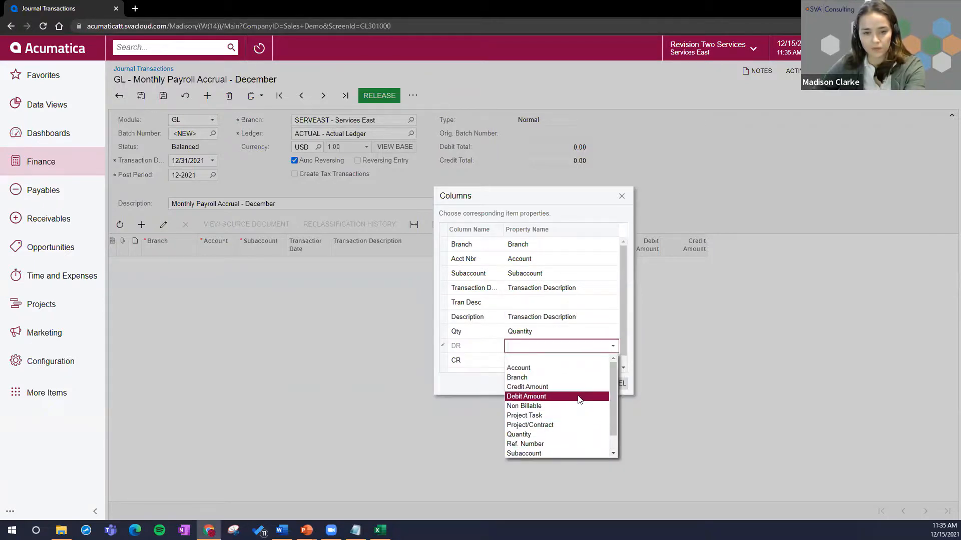
left_click(579, 397)
Step: Map the CR column to the Credit Amount property
left_click(568, 374)
left_click(583, 366)
scroll(579, 398, "down", 2)
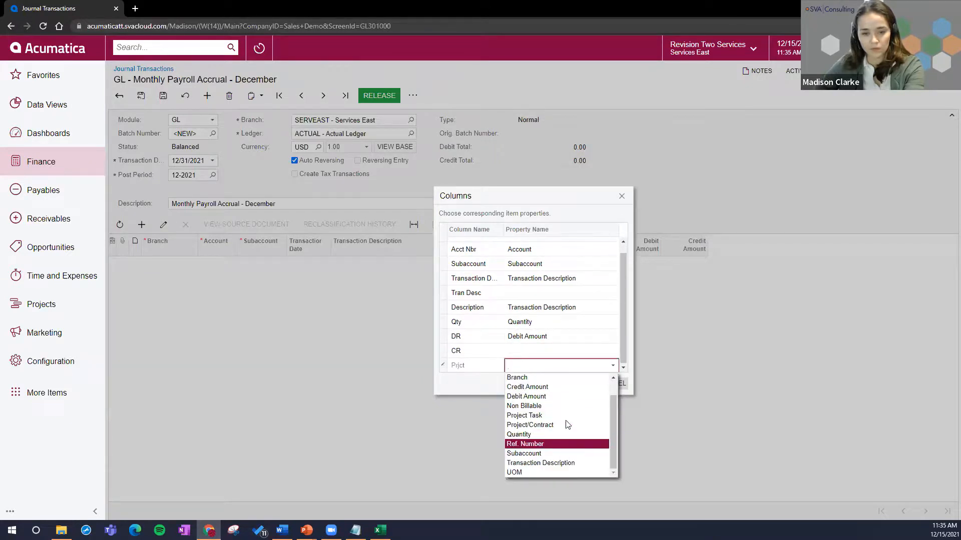
left_click(568, 387)
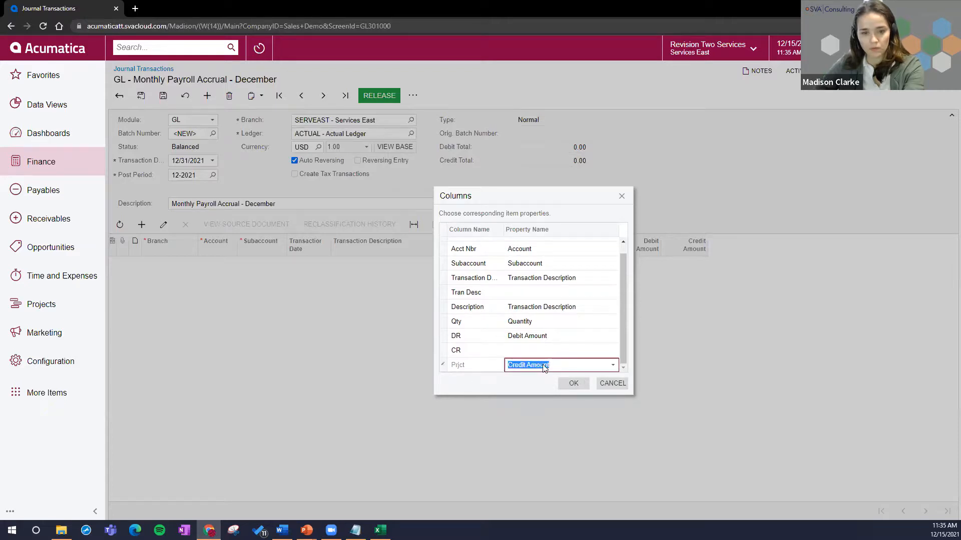
left_click(551, 350)
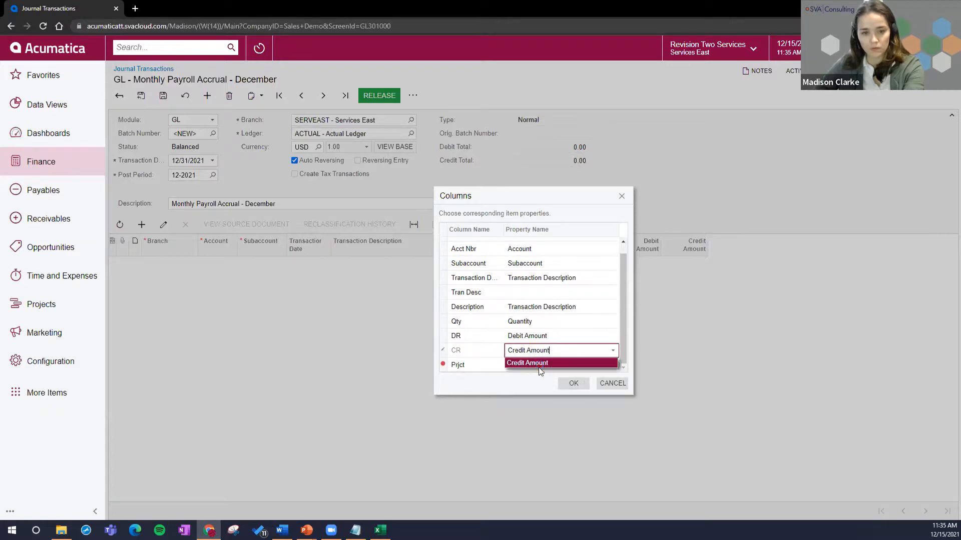
Step: Map the Prjct column to Project/Contract and import the spreadsheet lines into the journal transaction
left_click(565, 364)
left_click(565, 367)
left_click(565, 367)
scroll(560, 435, "down", 1)
type("proje")
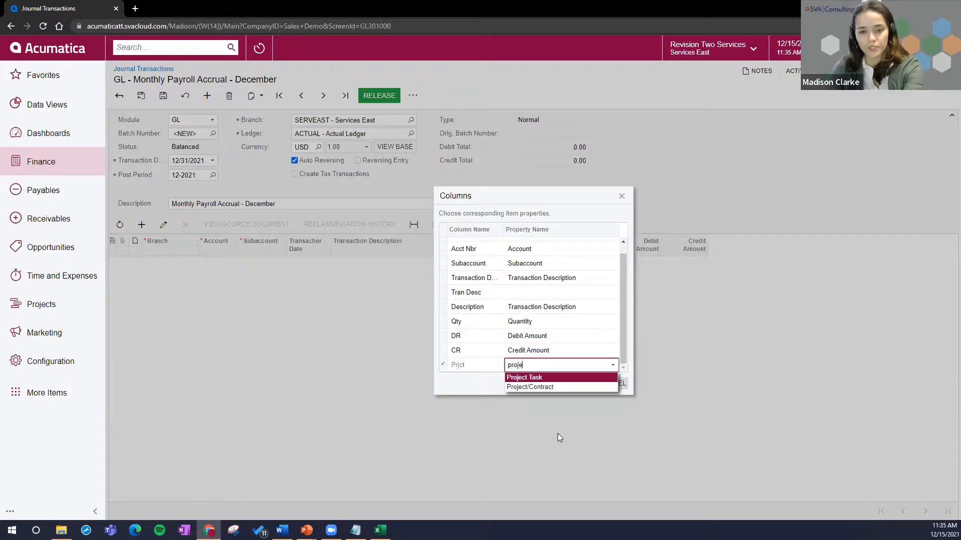
left_click(548, 386)
left_click(571, 383)
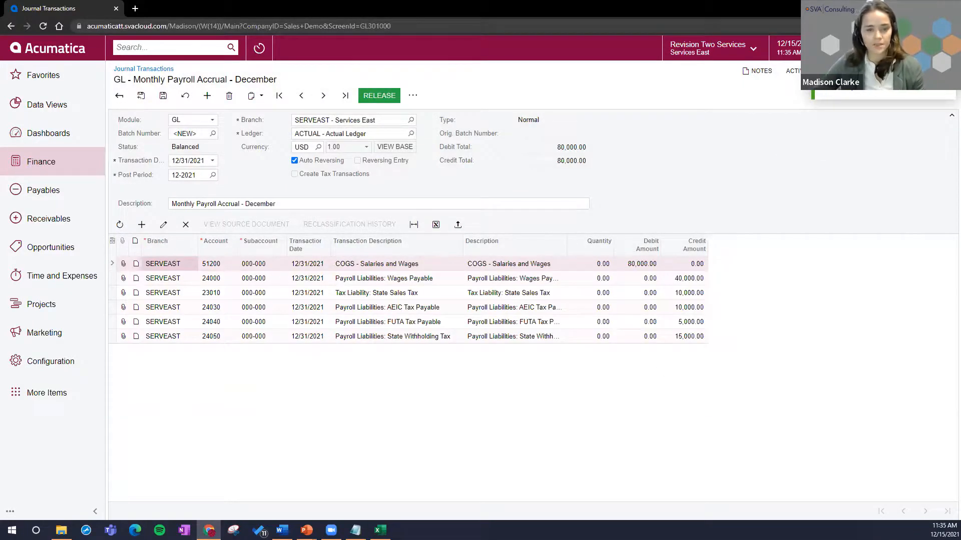
Step: Switch to the Excel journal file and check the salaries debit against the liability credit amounts
key("alt+Tab")
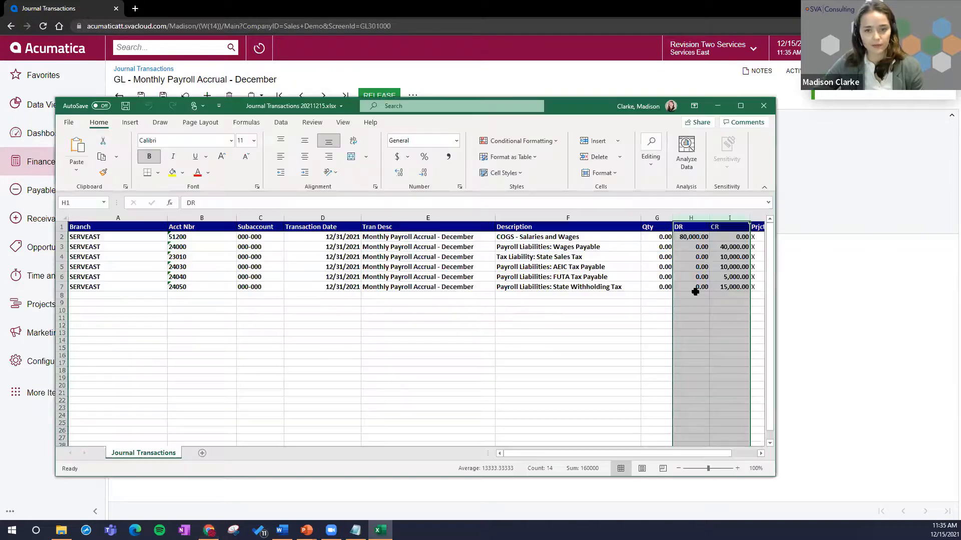
left_click(684, 237)
left_click_drag(728, 250, 731, 287)
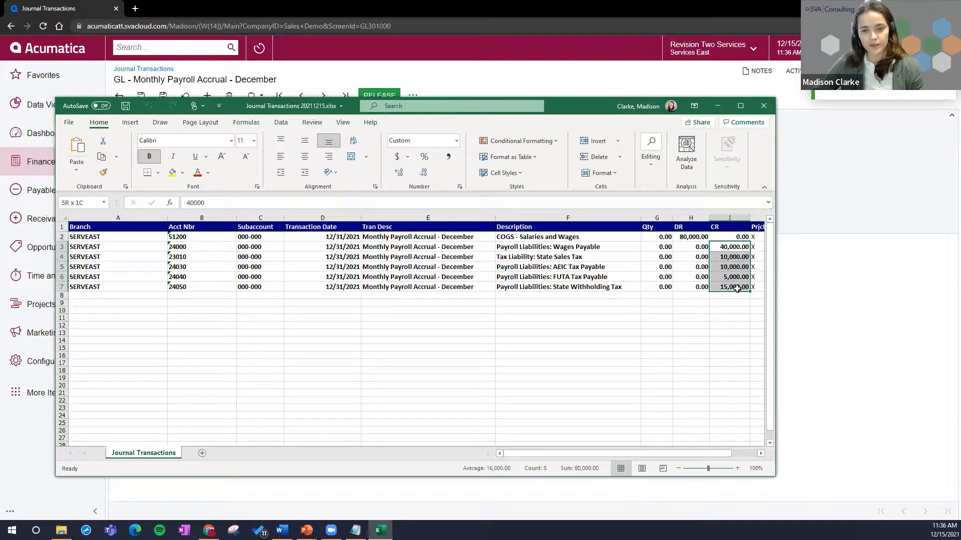
Step: Check the account number and branch columns in the Excel journal file, and switch back to Acumatica to save the payroll accrual transaction
left_click_drag(186, 239, 189, 287)
left_click_drag(86, 236, 98, 284)
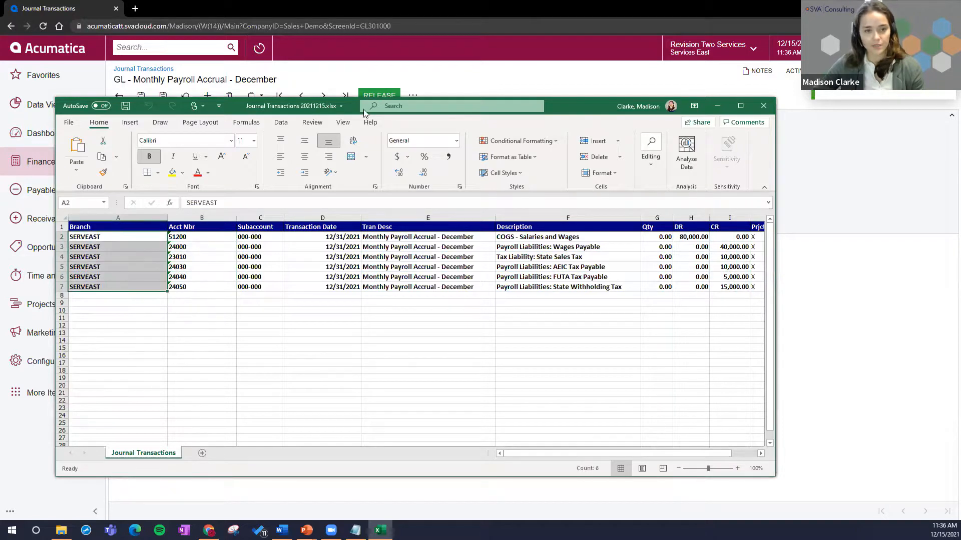
key("alt+Tab")
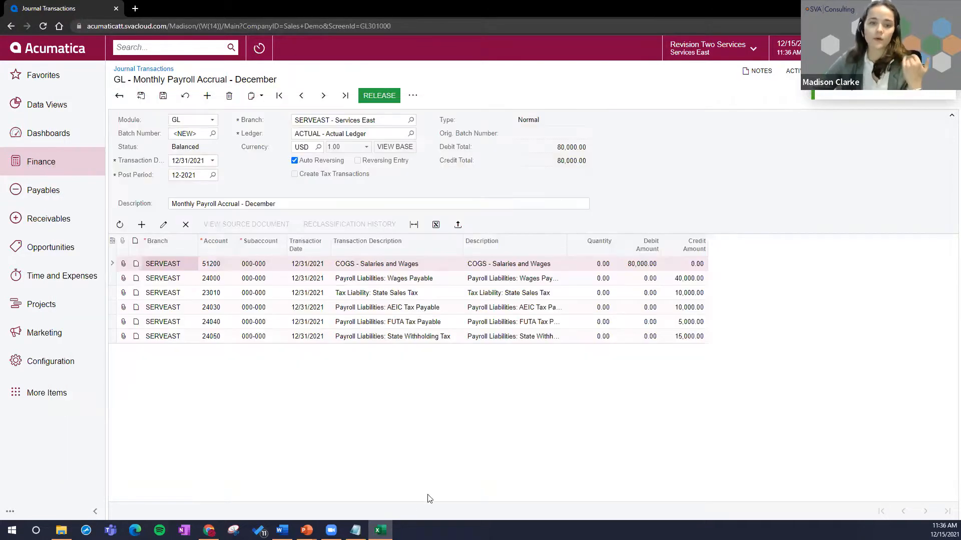
left_click(163, 95)
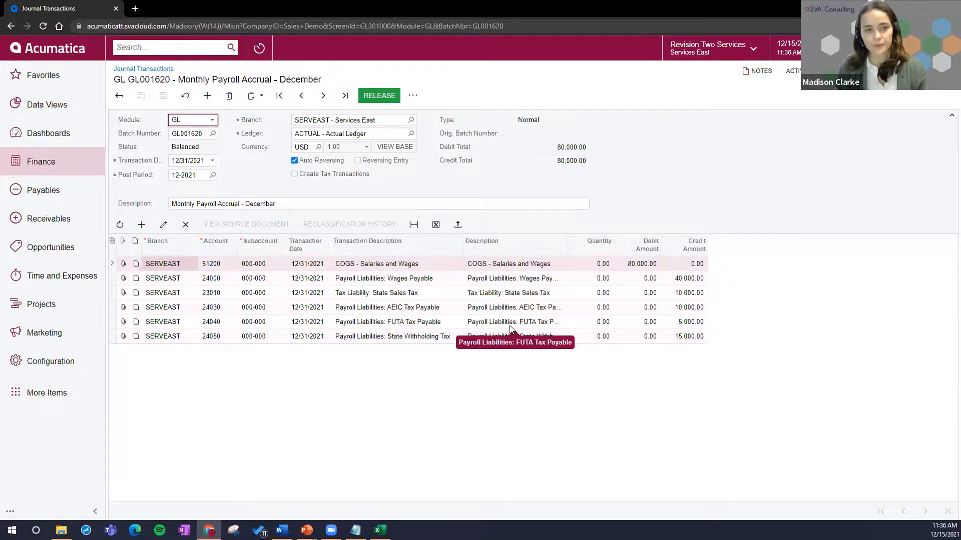
Step: Save the payroll accrual journal transaction as a document template with the description "Payroll End of Month - MC"
left_click(256, 96)
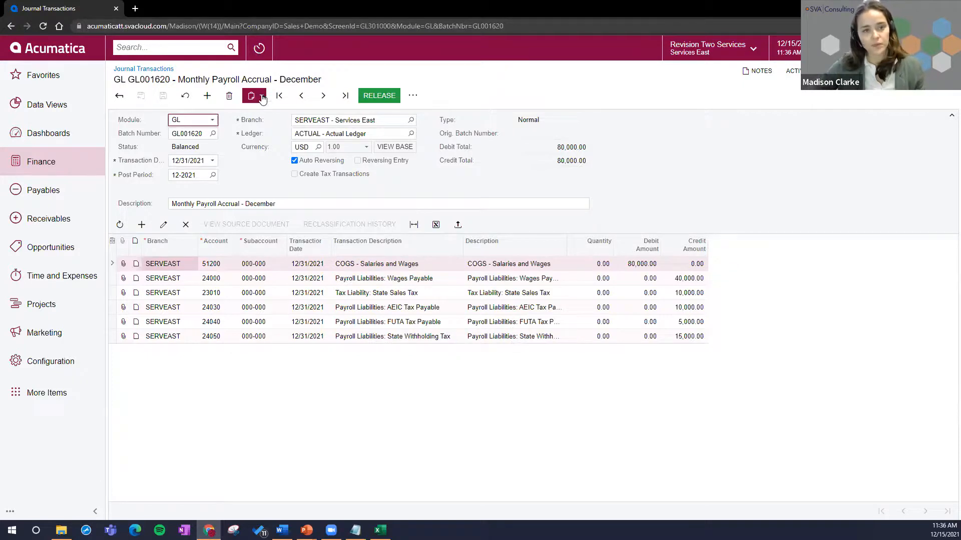
left_click(288, 143)
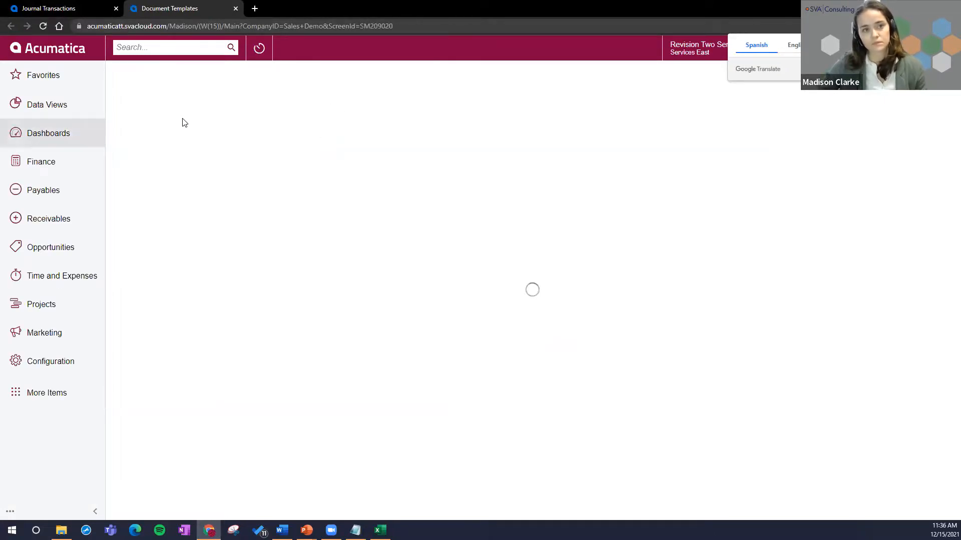
left_click(450, 127)
type("Payroll")
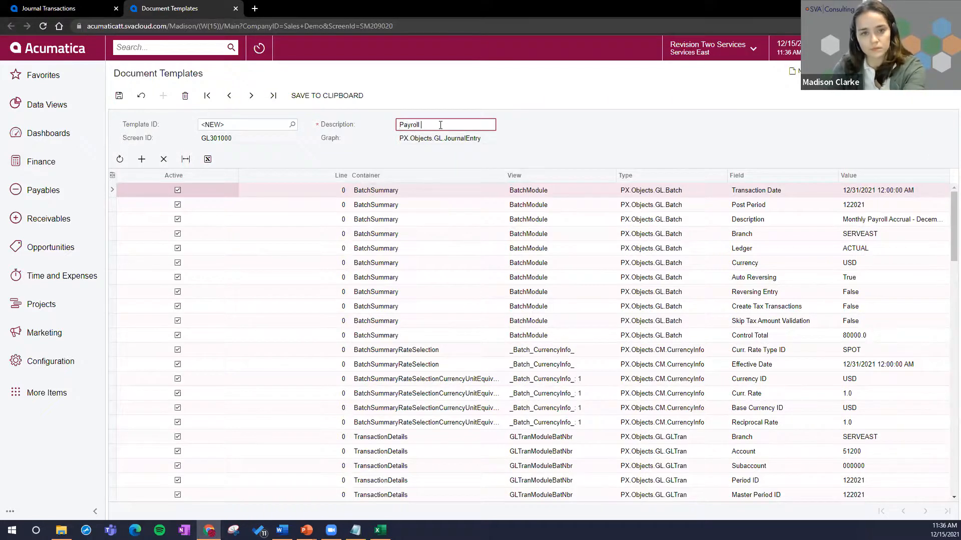
type(" End of Mond")
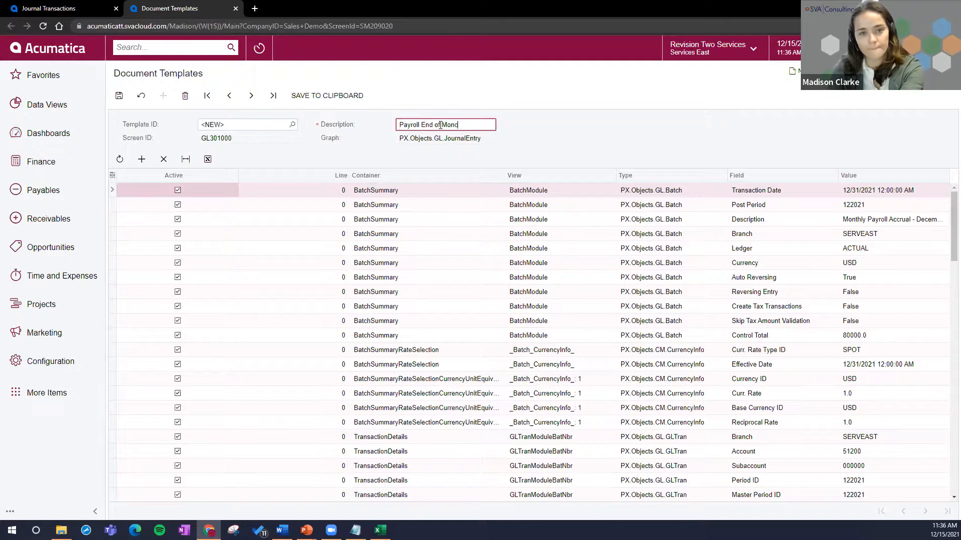
key("BackSpace")
type("th 0")
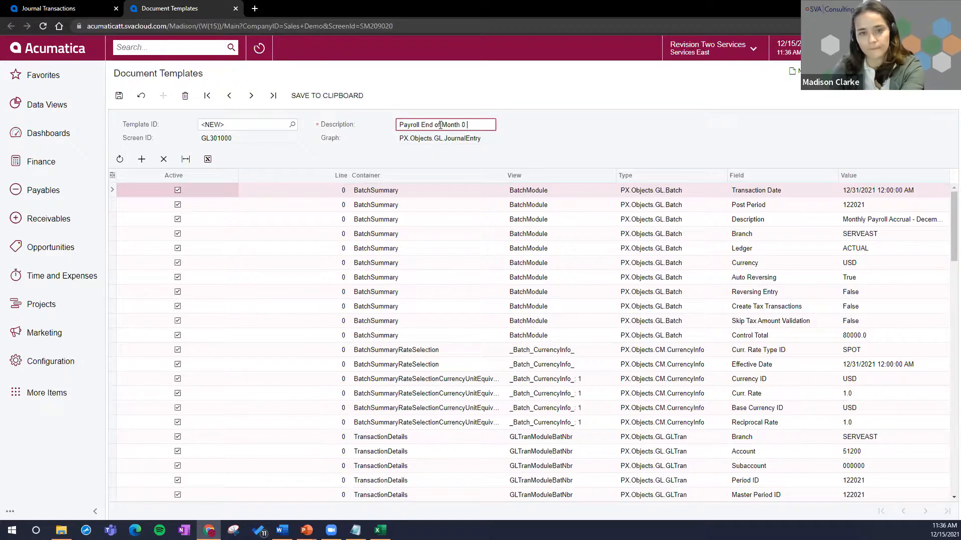
key("BackSpace")
type("- MC")
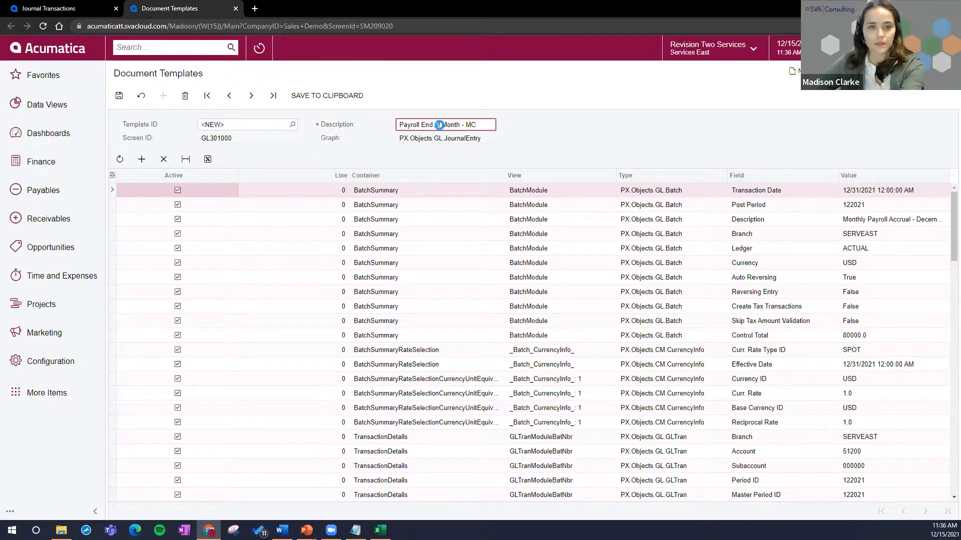
key("ctrl+s")
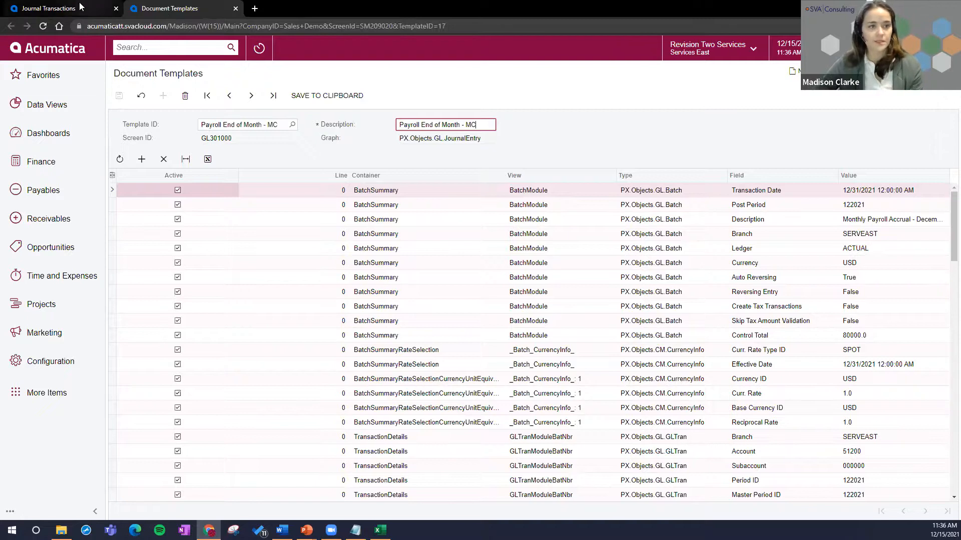
Step: Check the copy and paste-from-template options on the December payroll accrual journal transaction, and switch to the PowerPoint agenda slide
left_click(75, 8)
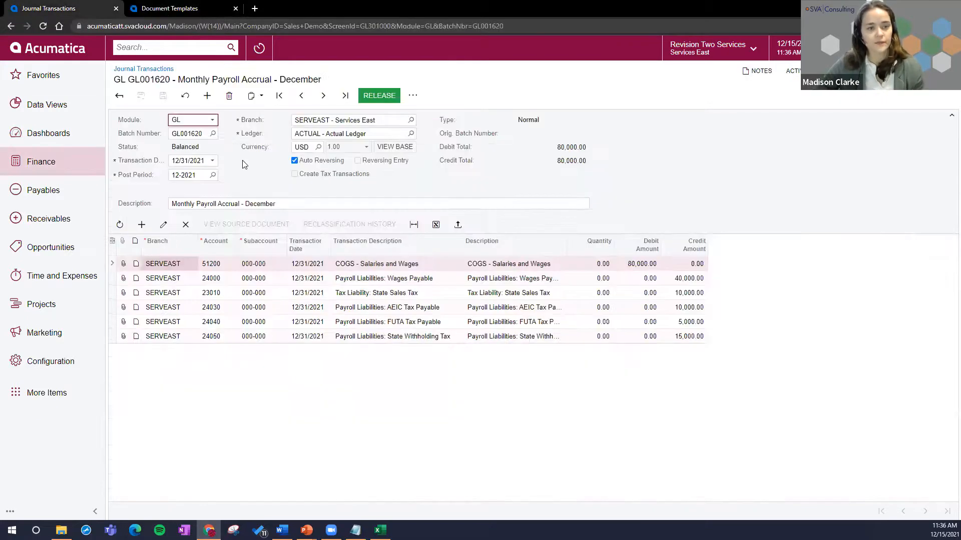
left_click(252, 97)
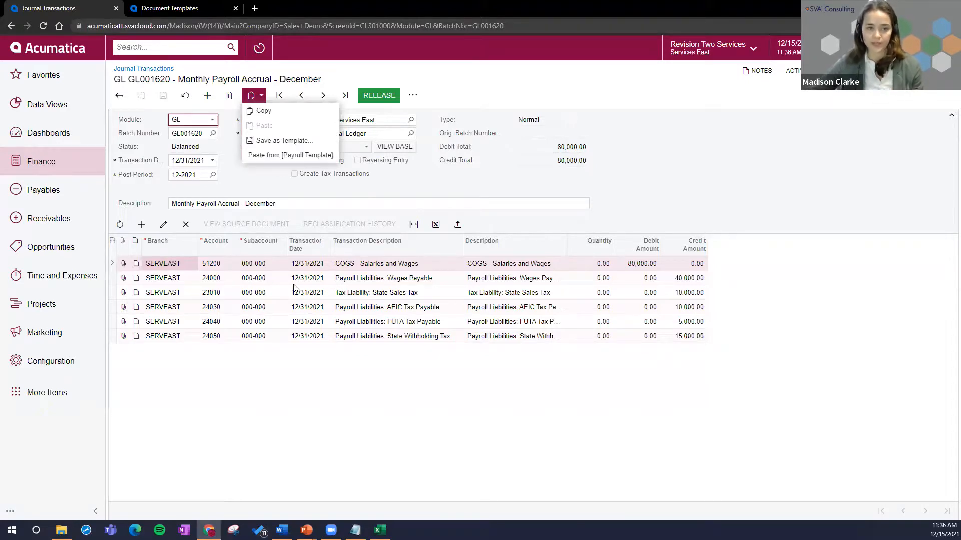
left_click(314, 398)
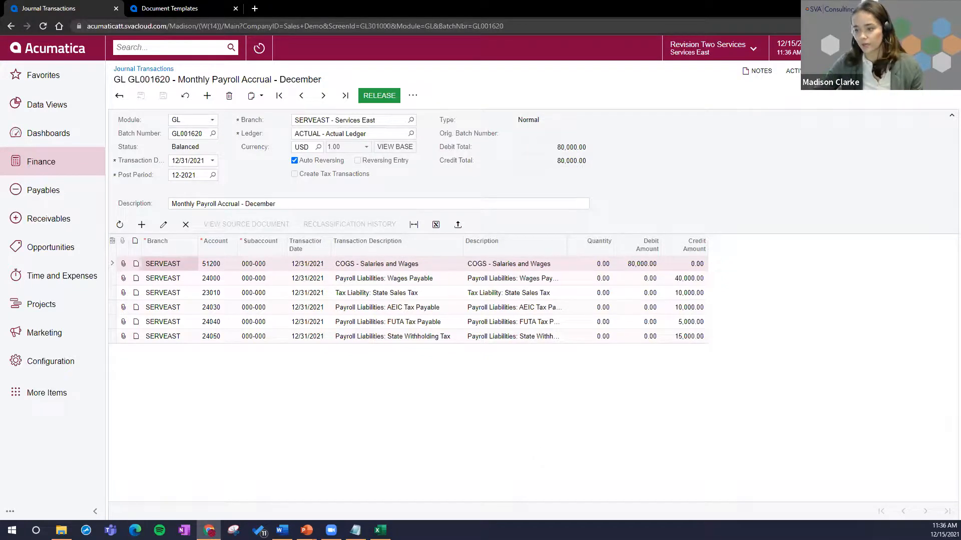
key("alt+Tab")
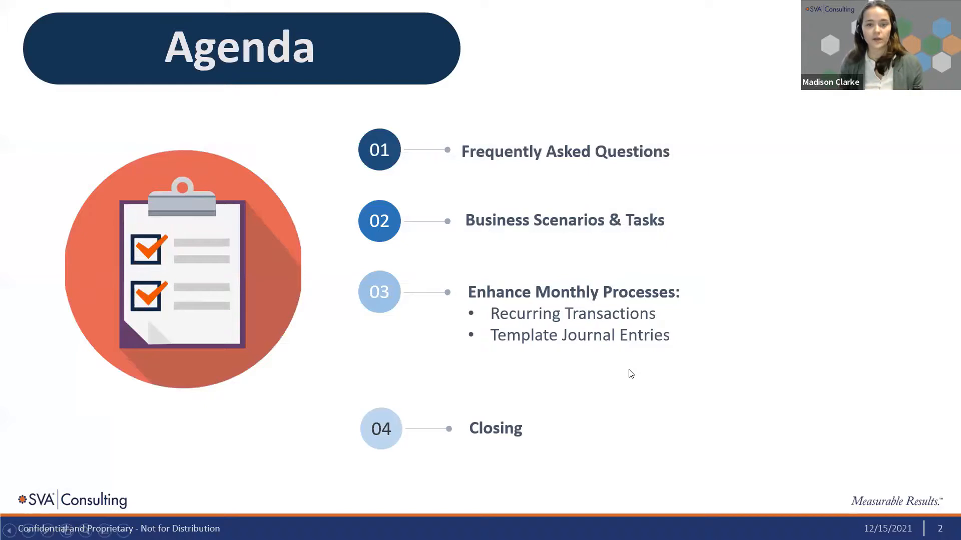